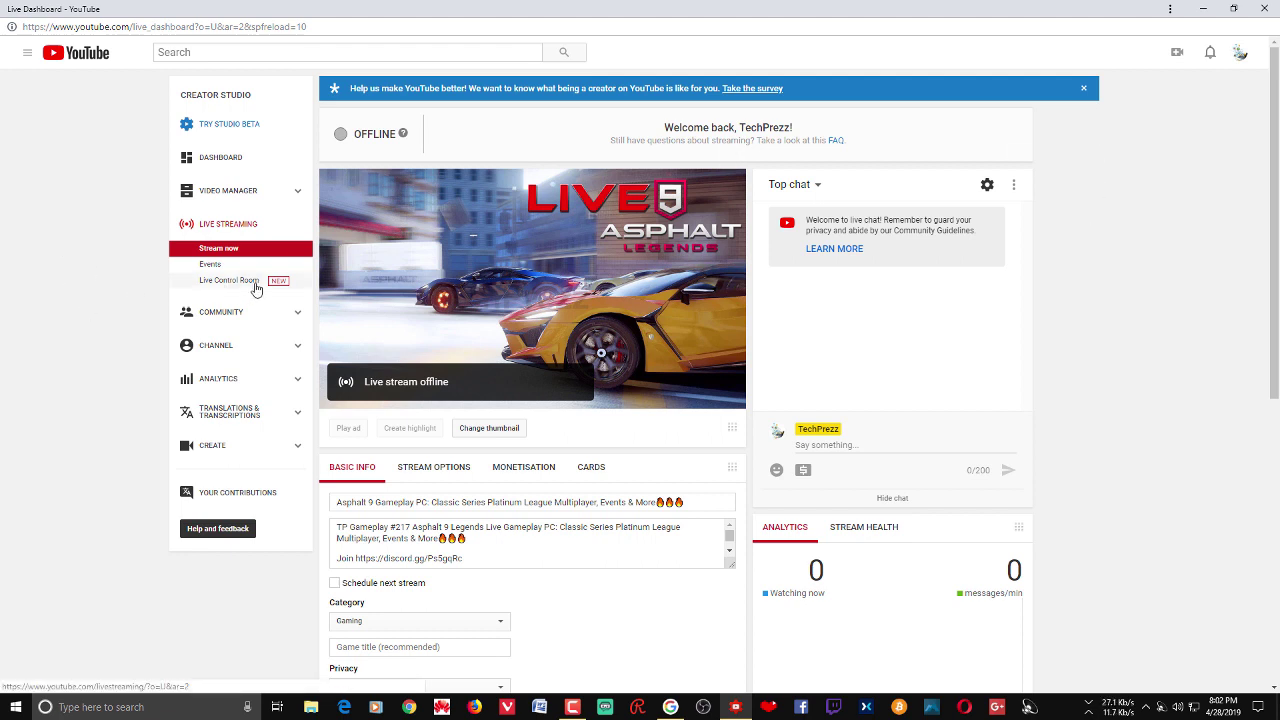
- Leave the classic live dashboard and open the YouTube Studio Beta channel dashboard
{"action": "left_click", "coordinate": [1177, 54]}
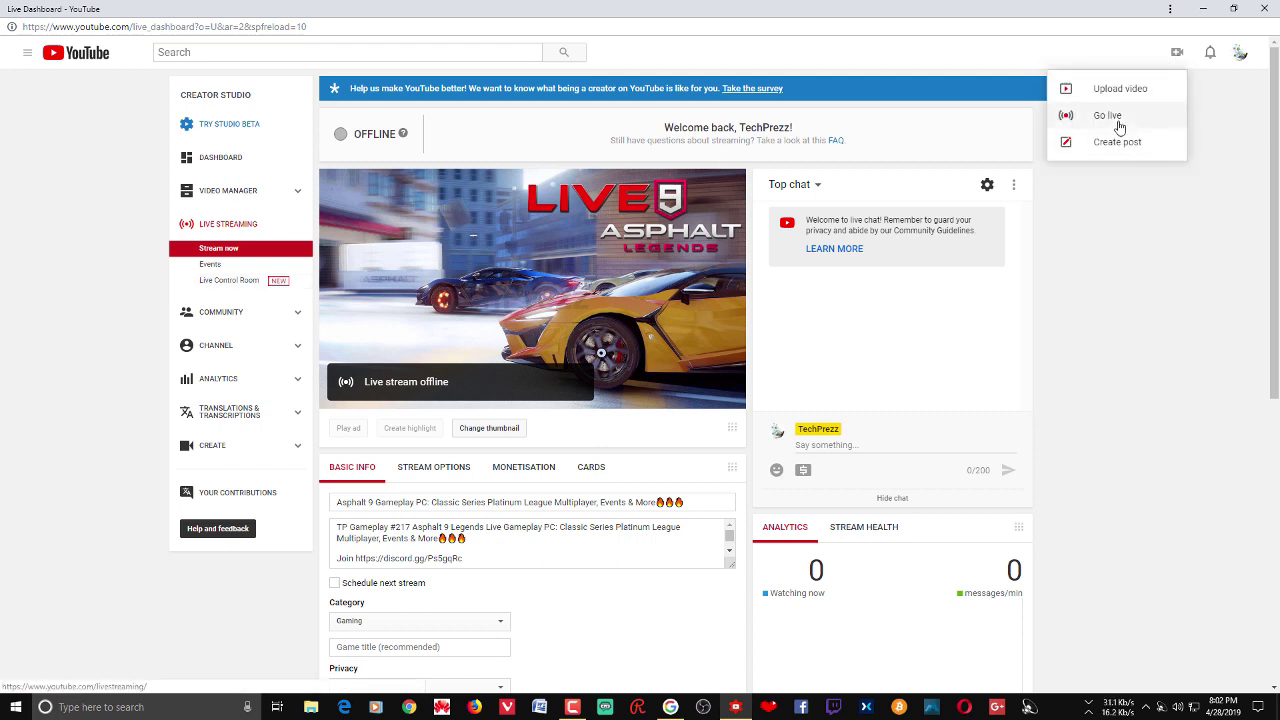
{"action": "left_click", "coordinate": [225, 133]}
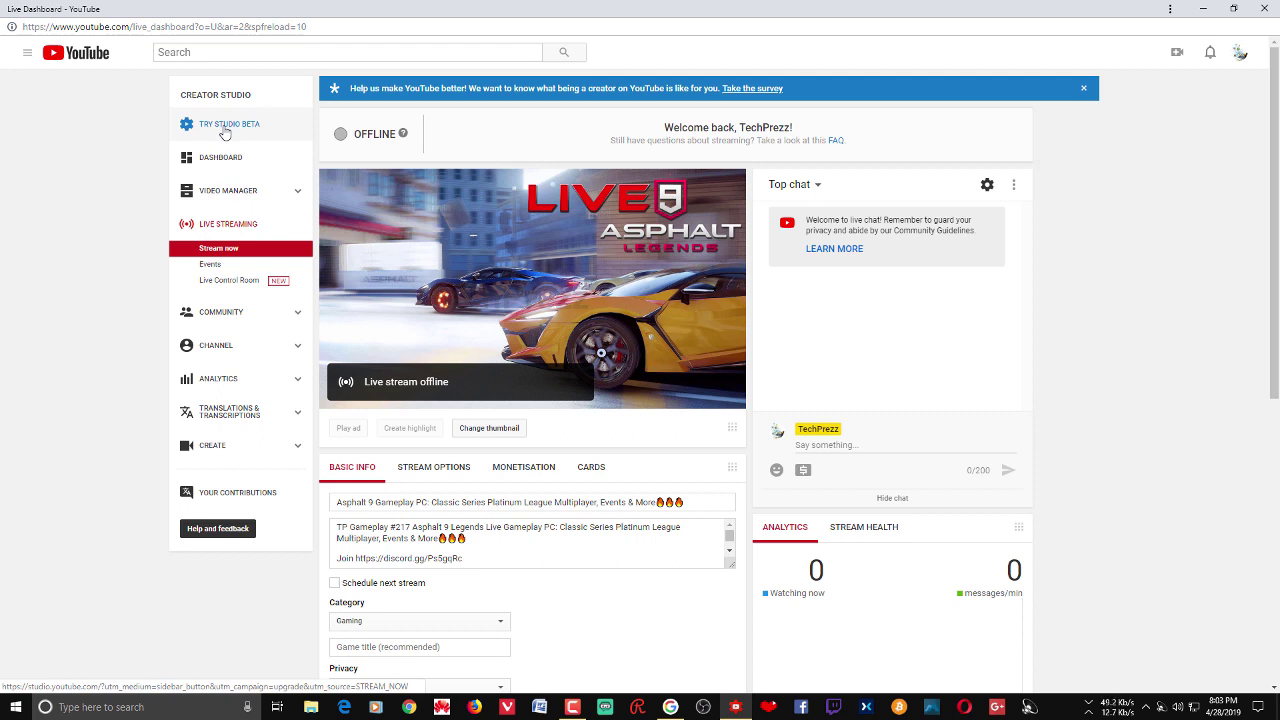
{"action": "left_click", "coordinate": [224, 129]}
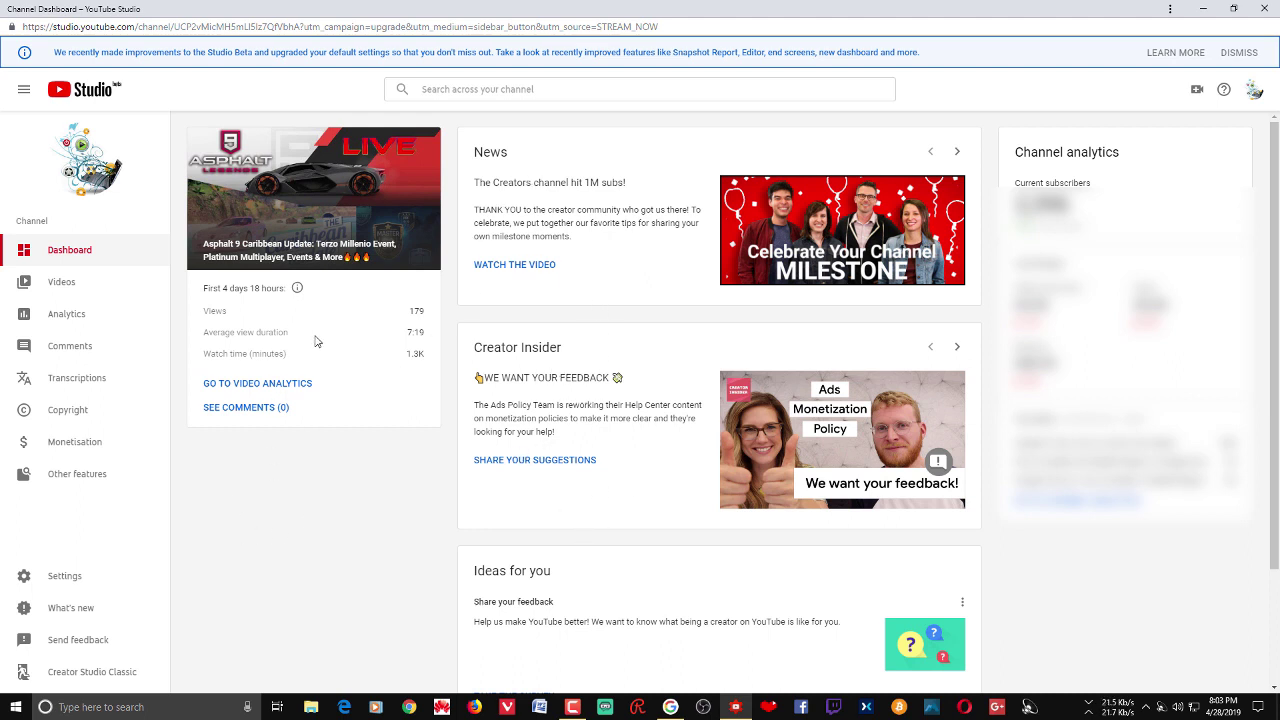
- Go live from the Studio dashboard and begin a blank new stream instead of copying the previous one
{"action": "mouse_move", "coordinate": [108, 486]}
{"action": "left_click", "coordinate": [1198, 93]}
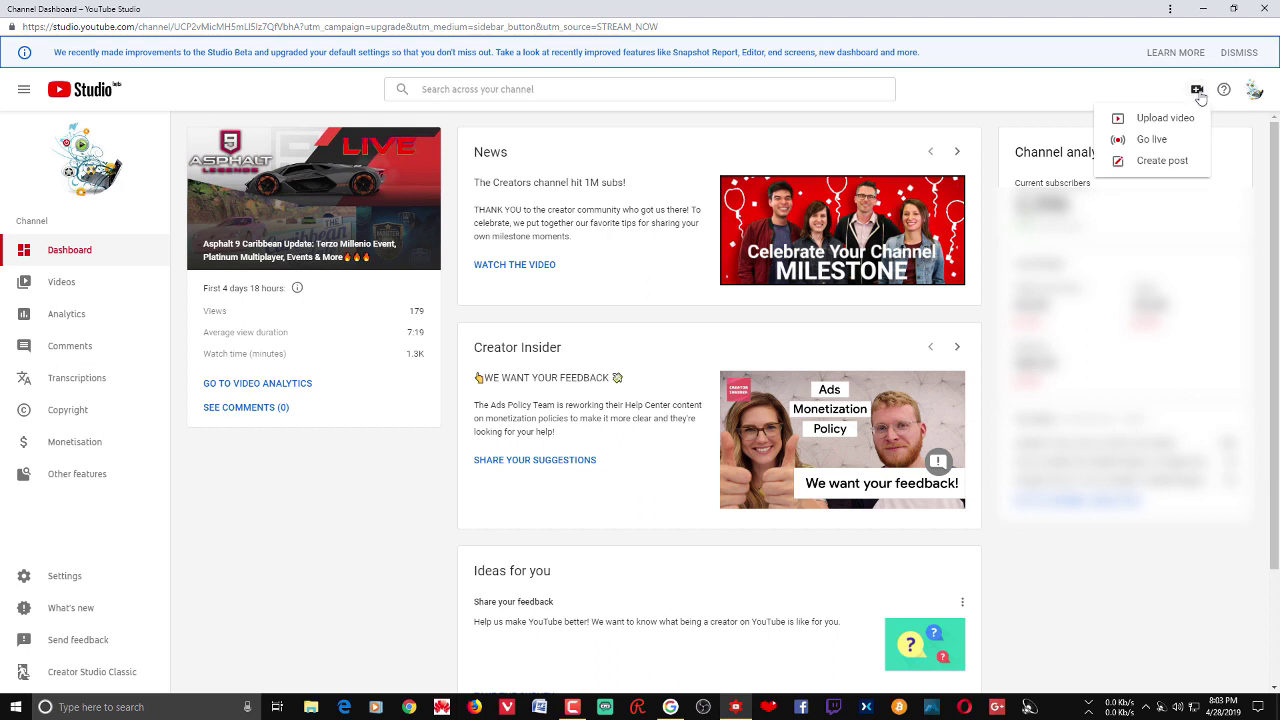
{"action": "left_click", "coordinate": [1154, 148]}
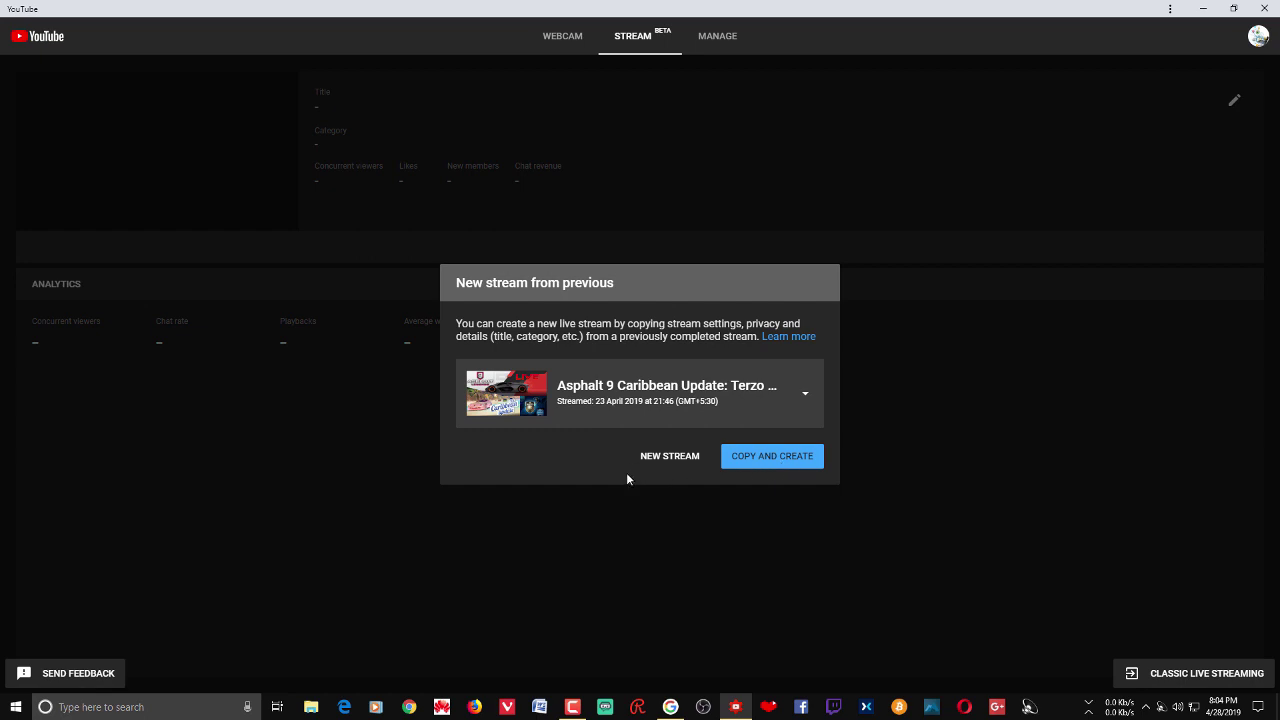
{"action": "left_click", "coordinate": [689, 462]}
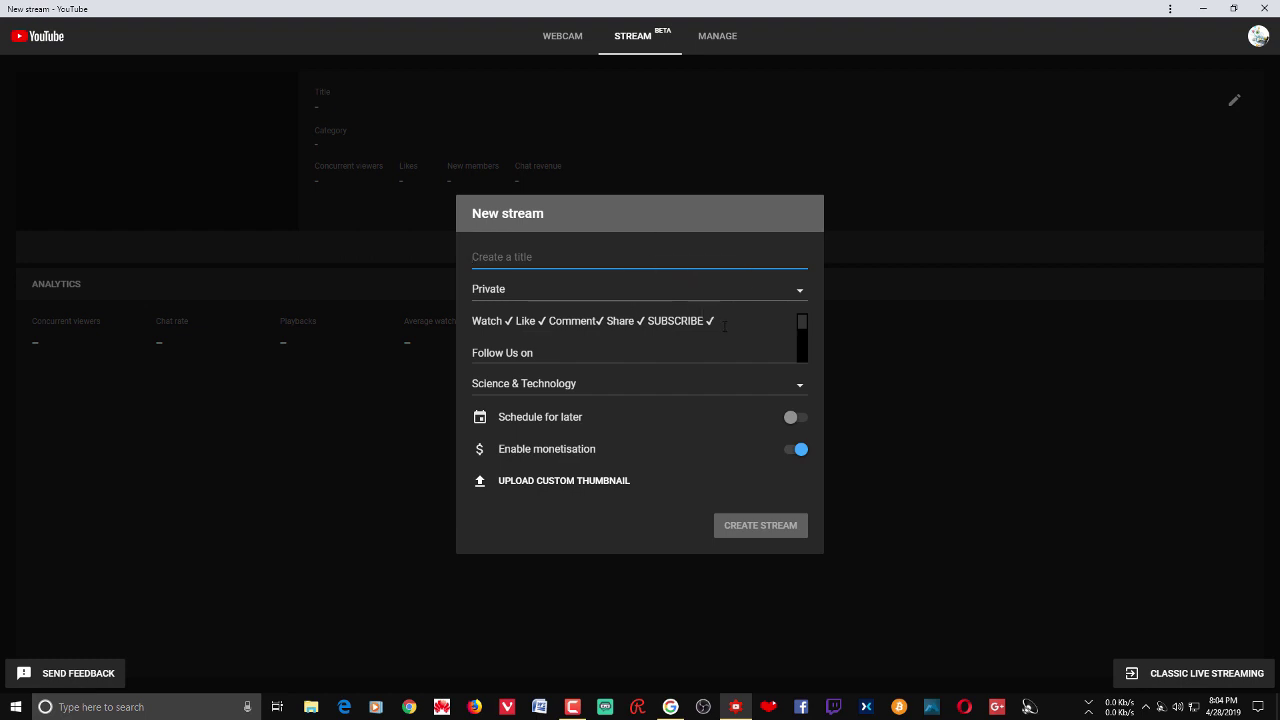
{"action": "left_click", "coordinate": [628, 390]}
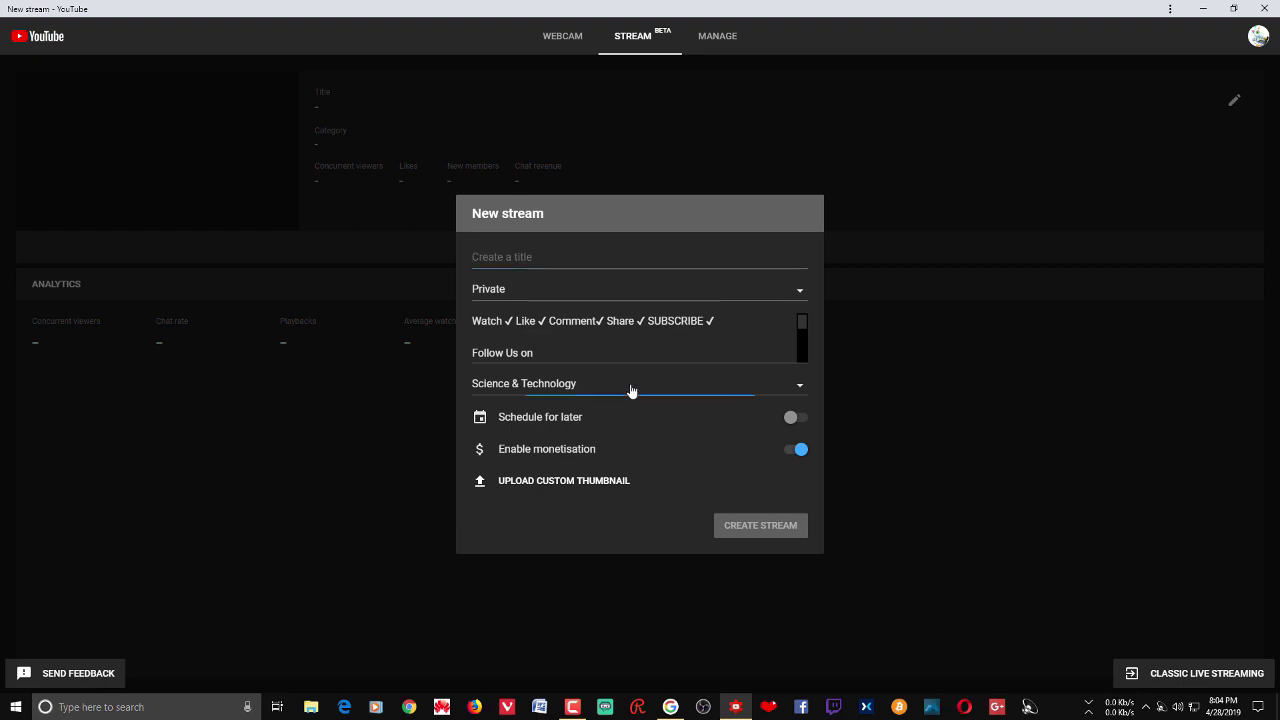
{"action": "left_click", "coordinate": [624, 540]}
- Switch to OBS, enable the preview, show the Still Asphalt Photo source in the Game Streaming scene, and minimize OBS
{"action": "left_click", "coordinate": [704, 707]}
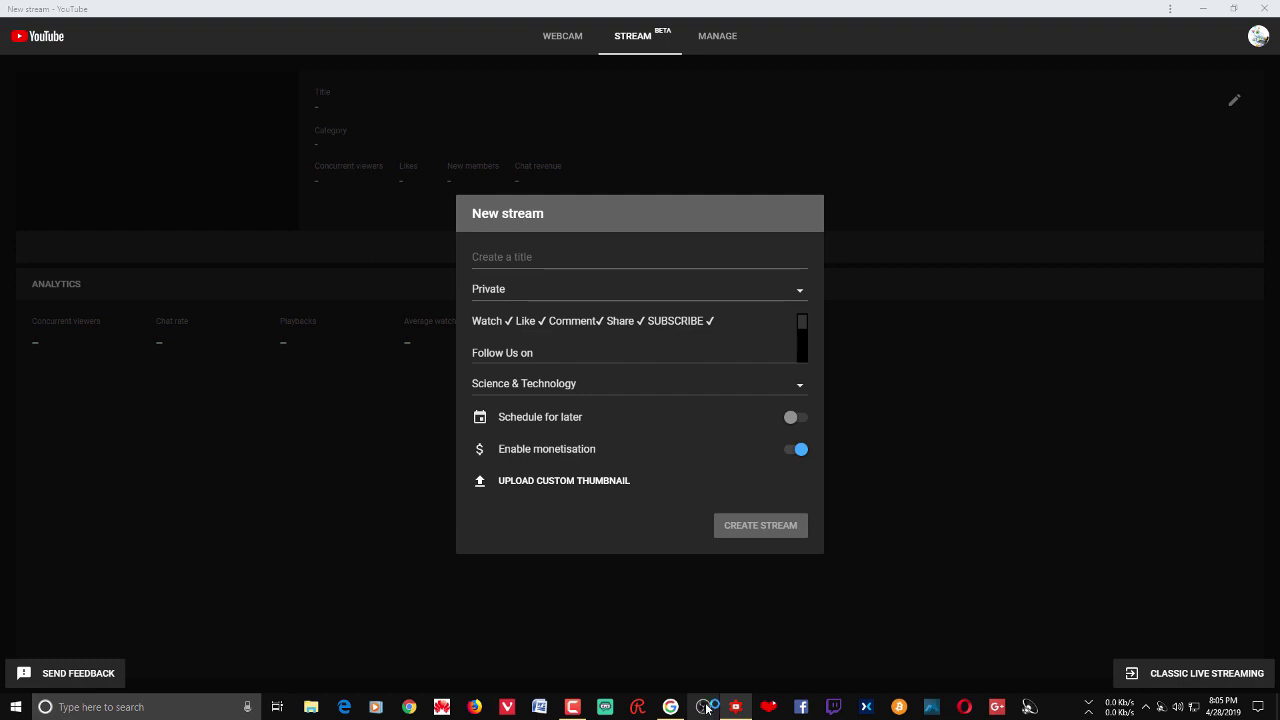
{"action": "right_click", "coordinate": [362, 362]}
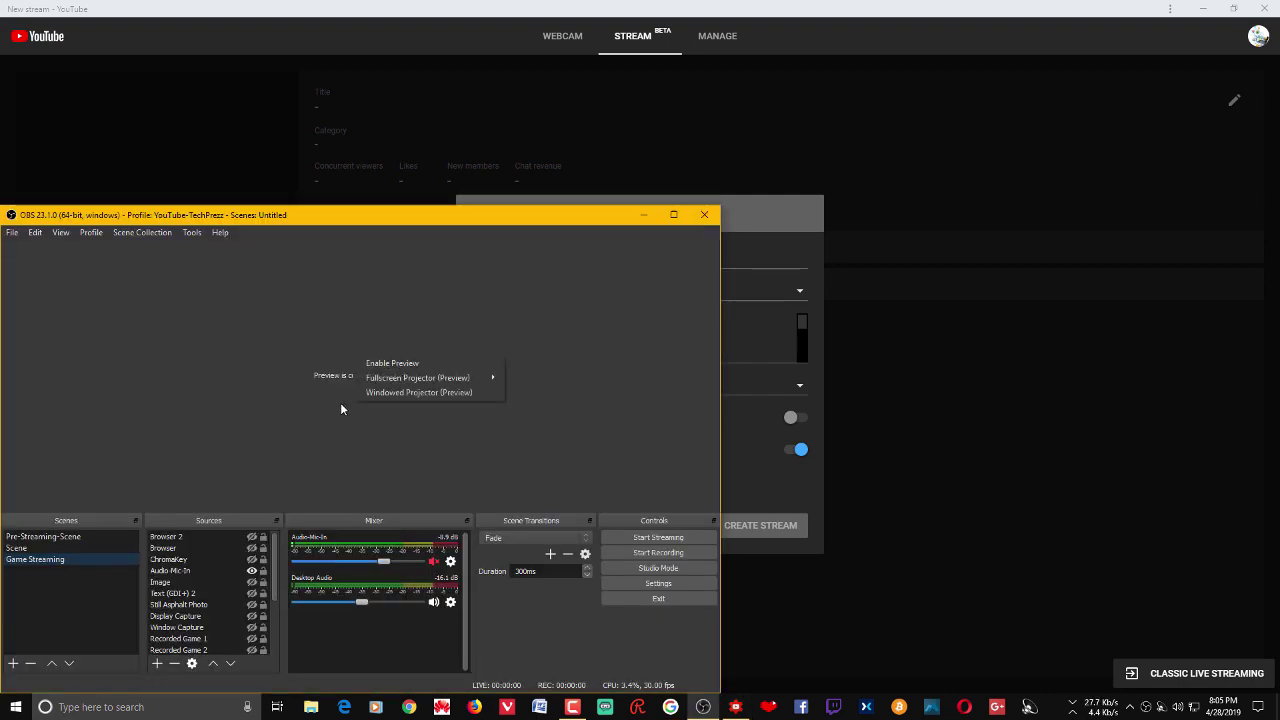
{"action": "left_click", "coordinate": [385, 364]}
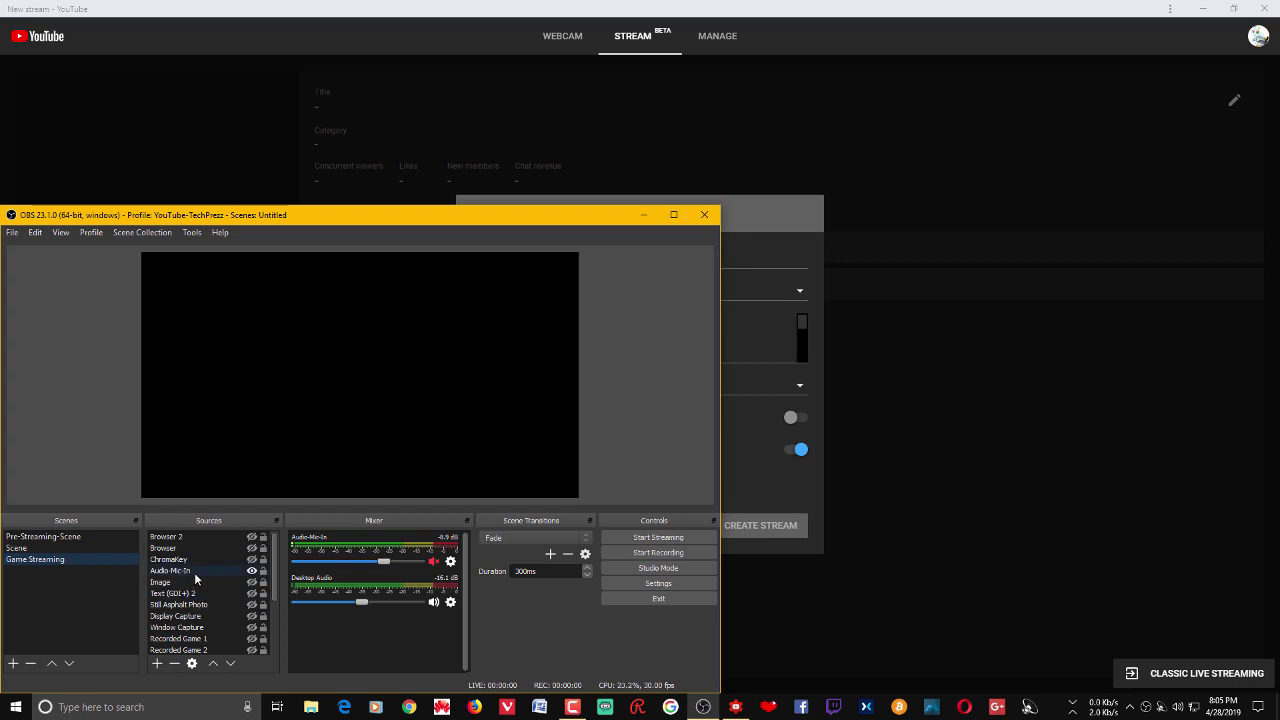
{"action": "left_click", "coordinate": [252, 605]}
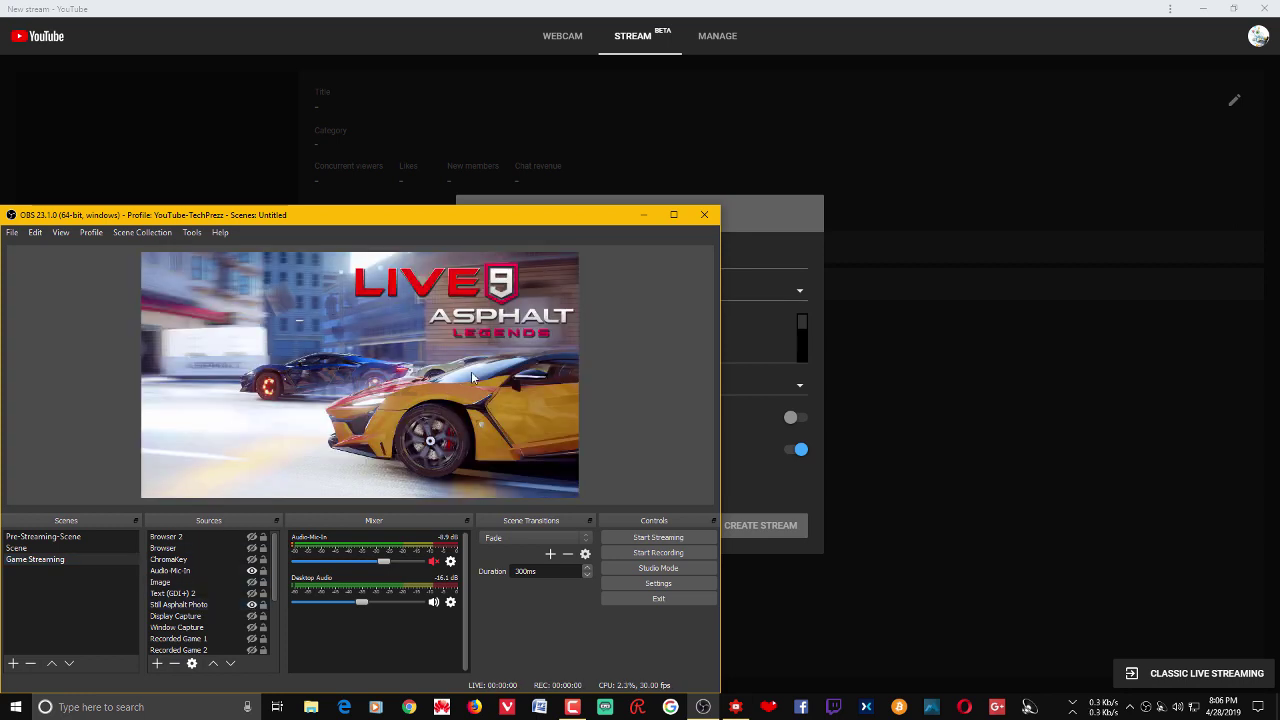
{"action": "left_click", "coordinate": [648, 216]}
- Title the new YouTube stream "Asphalt 9 Legends"
{"action": "key", "text": "BackSpace"}
{"action": "key", "text": "BackSpace"}
{"action": "key", "text": "BackSpace"}
{"action": "type", "text": "s"}
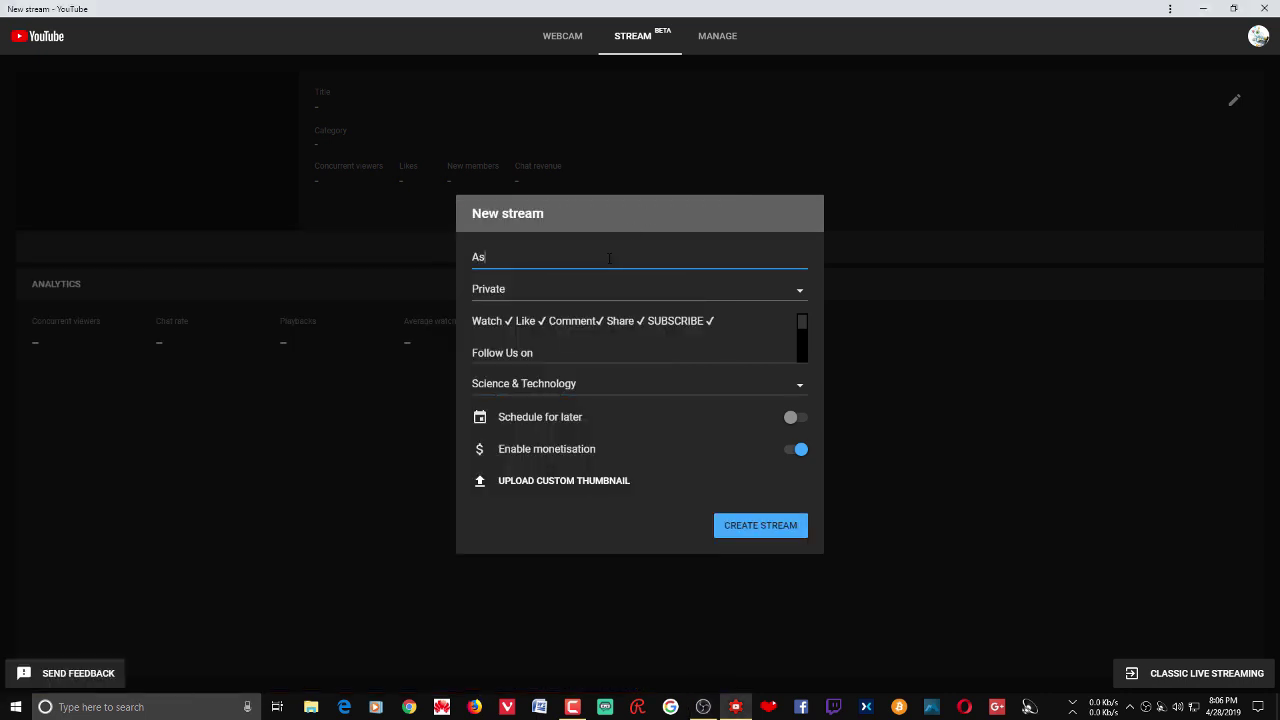
{"action": "type", "text": "phalt 9 Legends"}
- Copy the stream title "Asphalt 9 Legends" onto a new line at the start of the description
{"action": "left_click", "coordinate": [473, 322]}
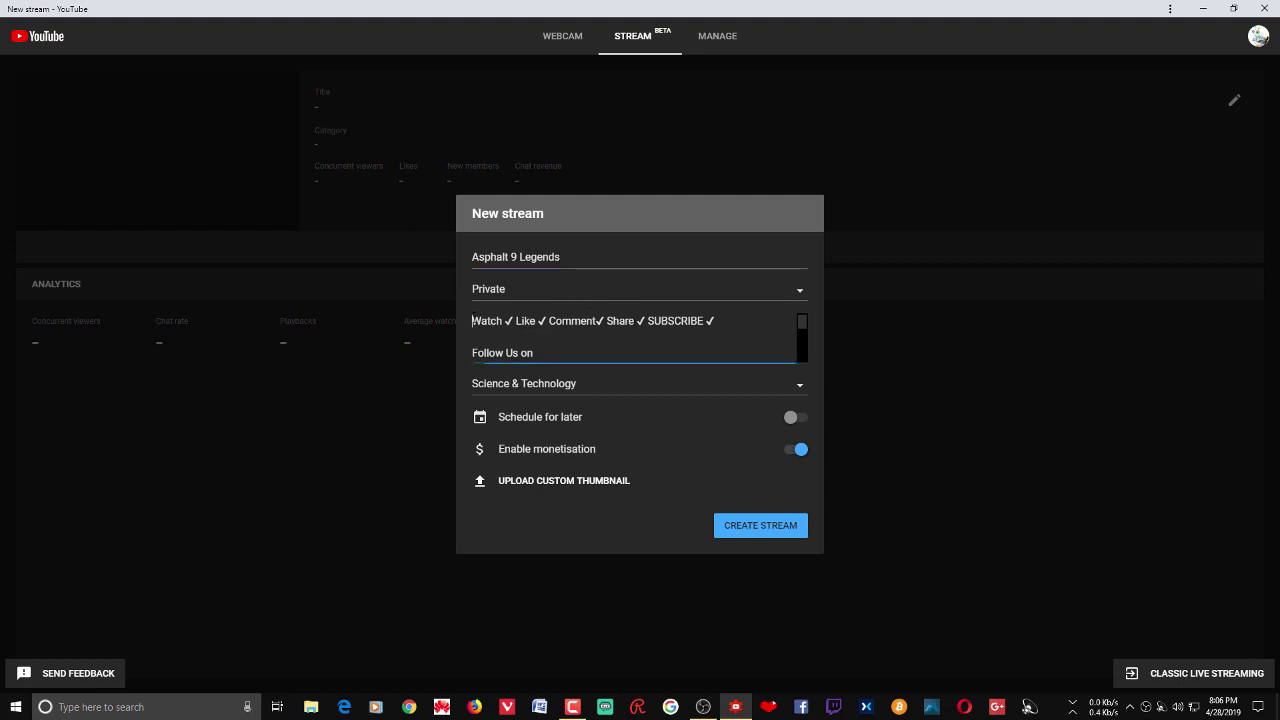
{"action": "scroll", "coordinate": [500, 319], "scroll_direction": "up", "scroll_amount": 2}
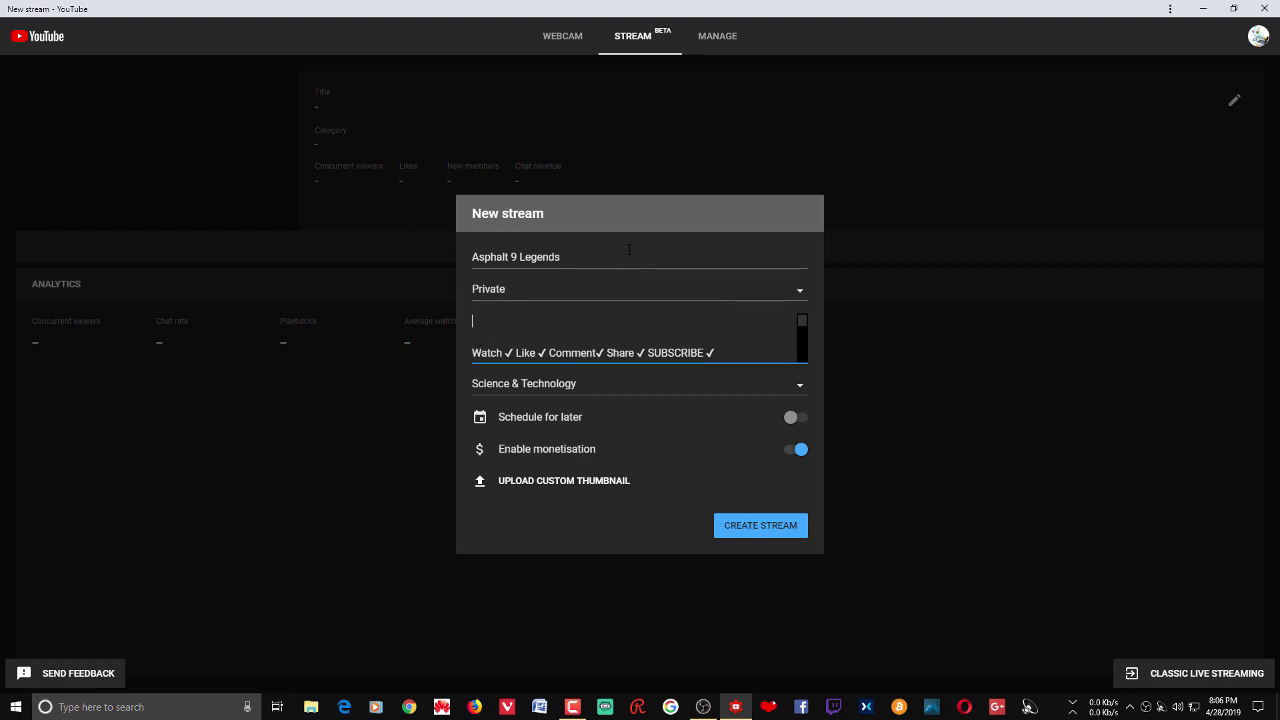
{"action": "left_click_drag", "start_coordinate": [573, 259], "coordinate": [345, 246]}
{"action": "key", "text": "ctrl+c"}
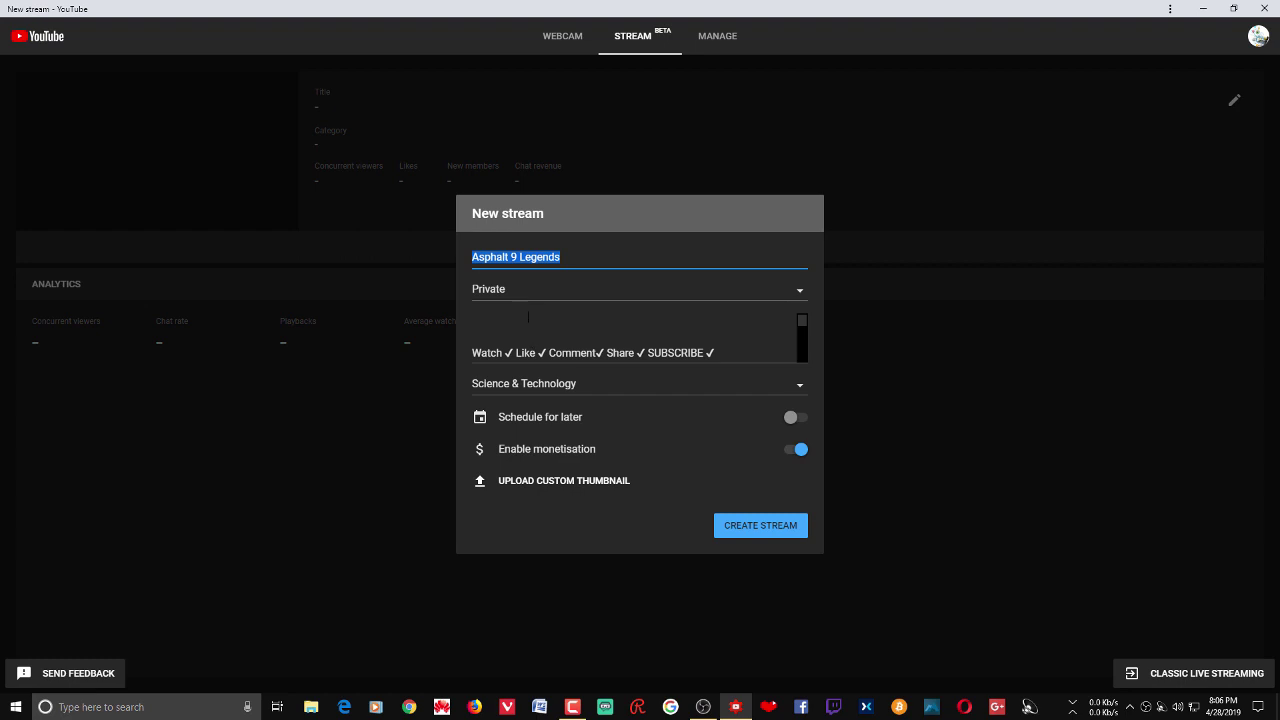
{"action": "left_click", "coordinate": [524, 310]}
{"action": "key", "text": "ctrl+v"}
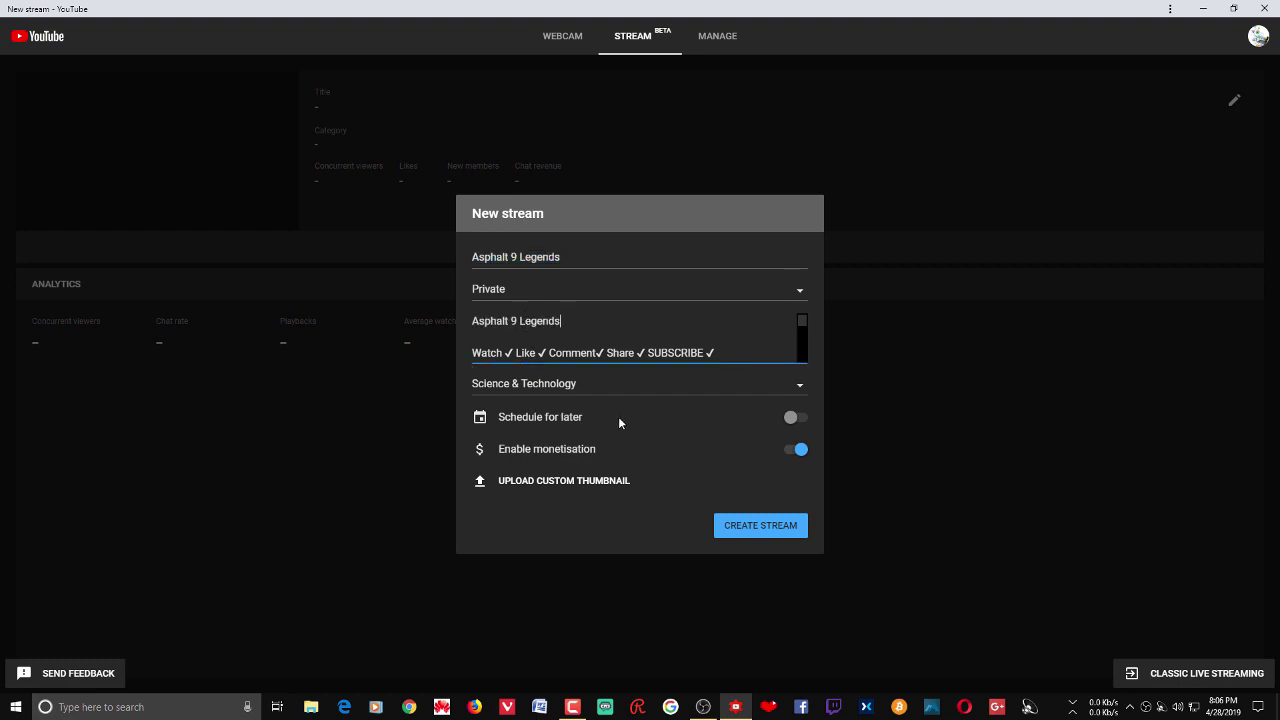
- Set the stream category to Gaming and the game title to Asphalt 9: Legends (2018)
{"action": "left_click", "coordinate": [662, 385]}
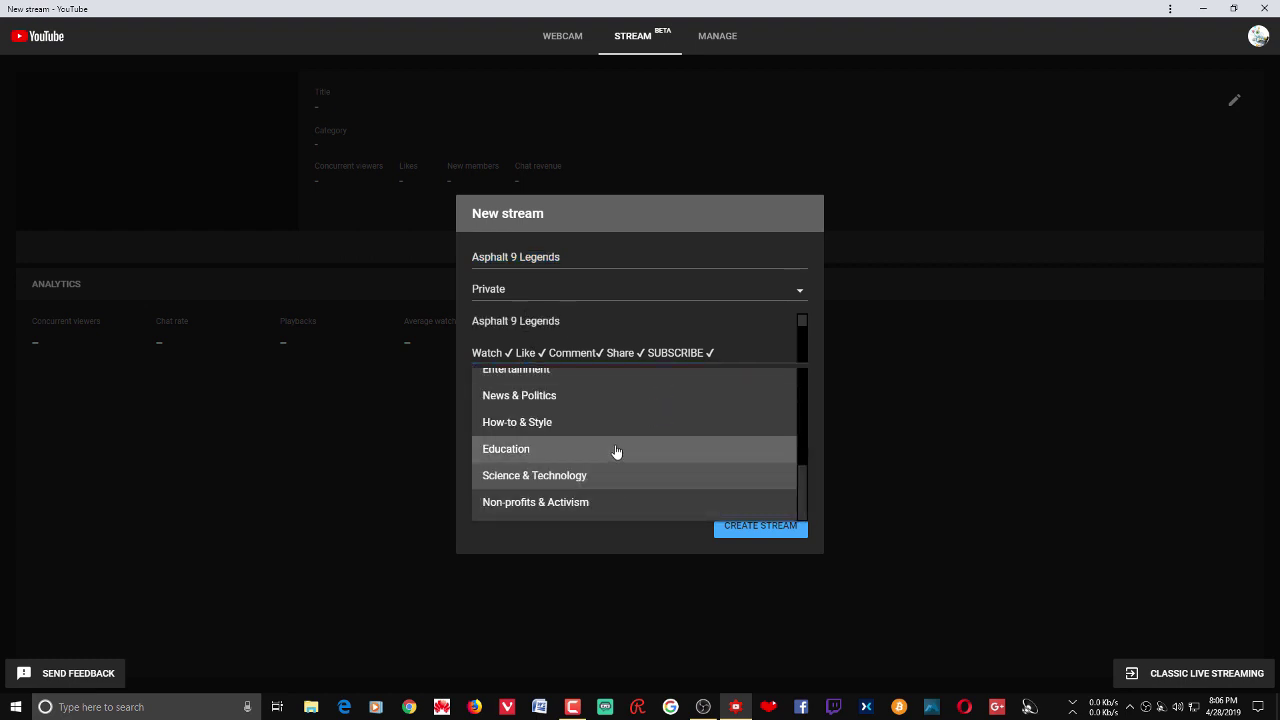
{"action": "scroll", "coordinate": [614, 451], "scroll_direction": "up", "scroll_amount": 2}
{"action": "left_click", "coordinate": [623, 398]}
{"action": "type", "text": "asphalt 9: Legends"}
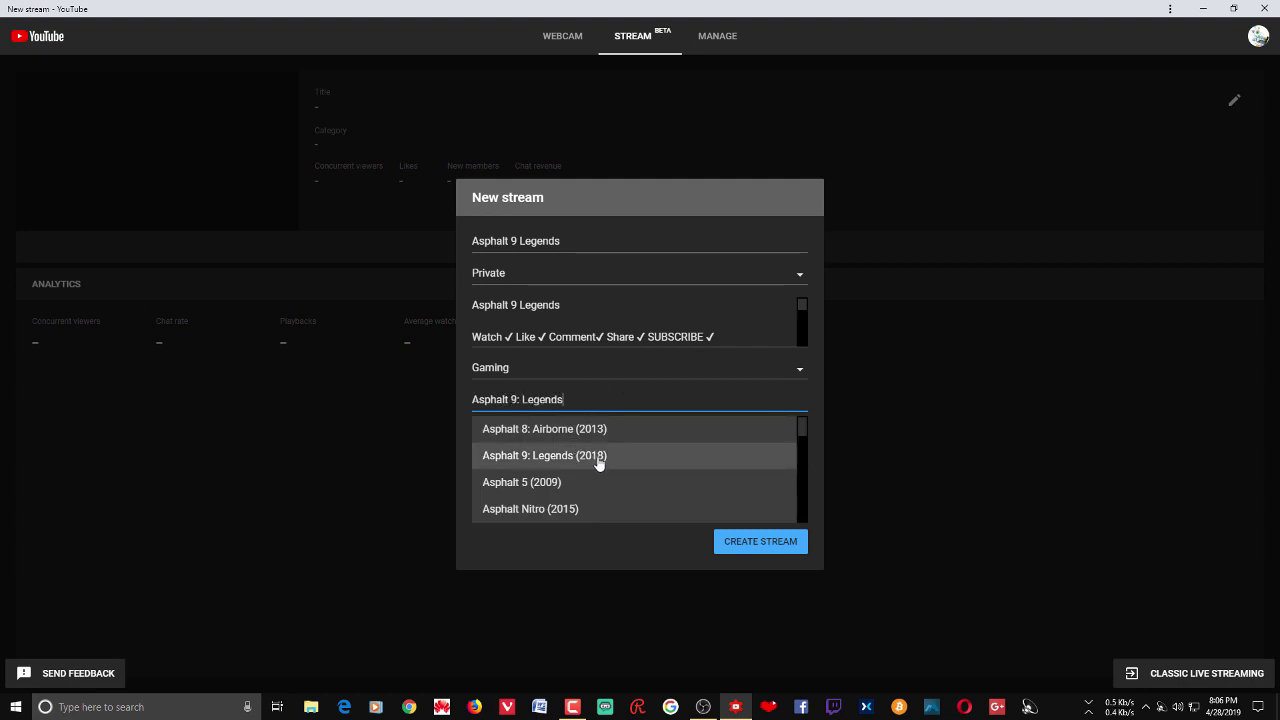
{"action": "left_click", "coordinate": [600, 458]}
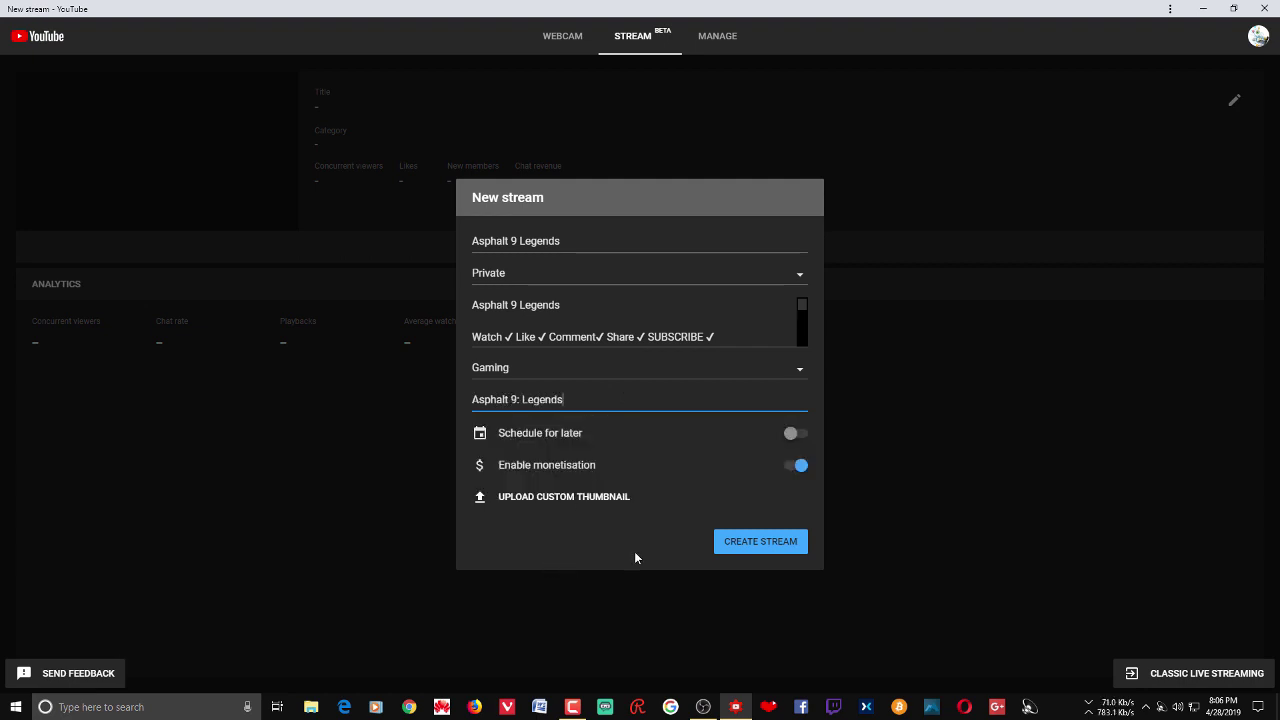
- Add an Asphalt 9 Legends multiplayer events image from the TP GamingThumbnail folder as custom thumbnail, and create the stream
{"action": "left_click", "coordinate": [579, 500]}
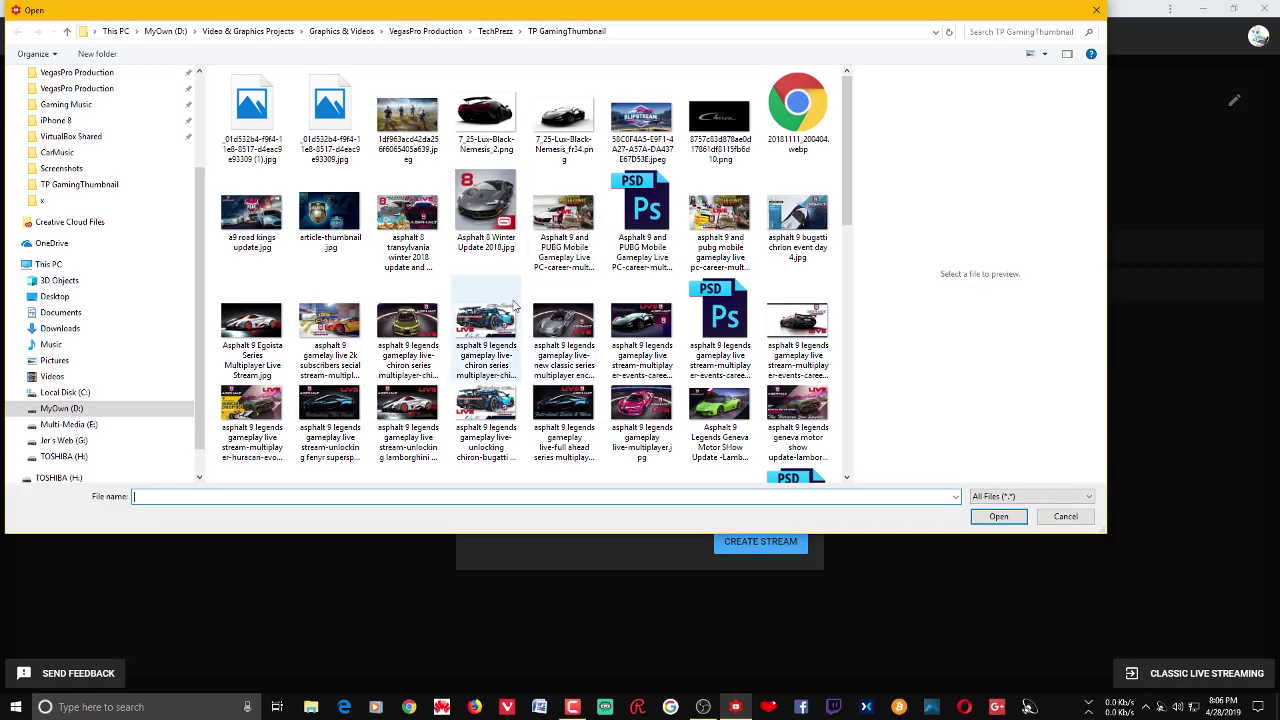
{"action": "left_click", "coordinate": [643, 325]}
{"action": "double_click", "coordinate": [645, 325]}
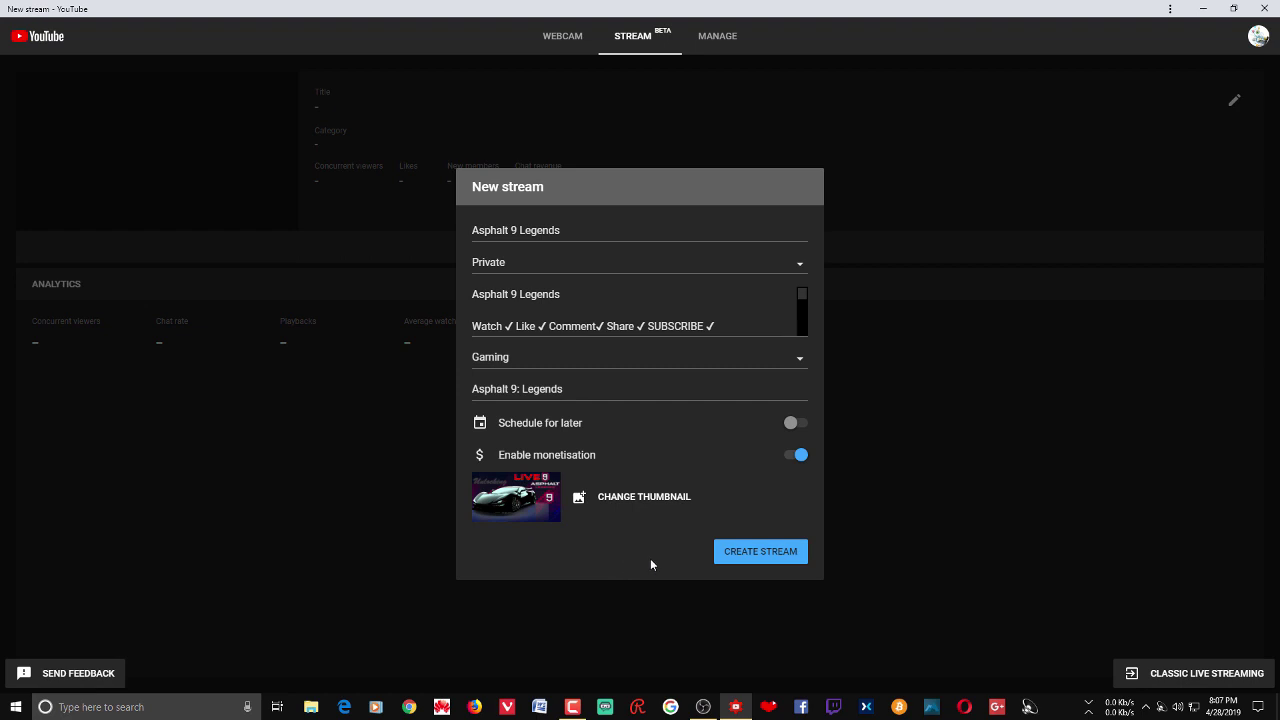
{"action": "left_click", "coordinate": [760, 555]}
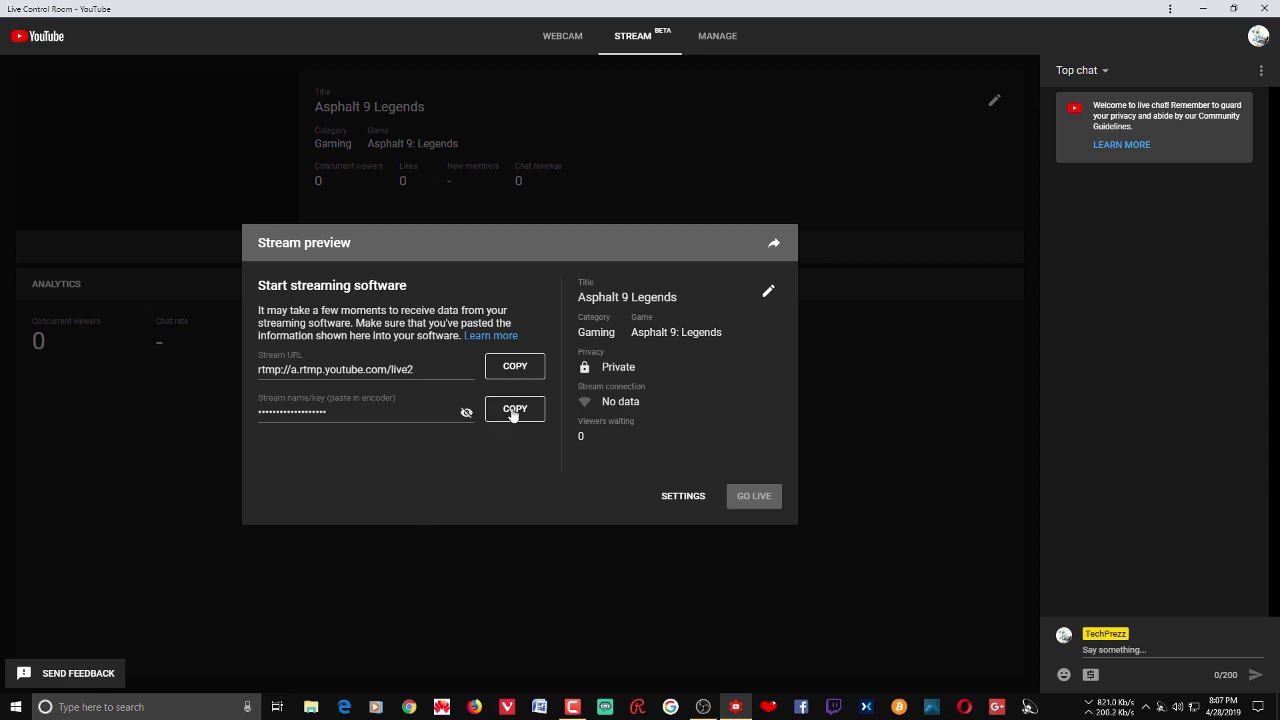
- Examine the output and stream settings in OBS and compare them with the stream key details in YouTube's stream preview
{"action": "key", "text": "alt+Tab"}
{"action": "left_click", "coordinate": [658, 583]}
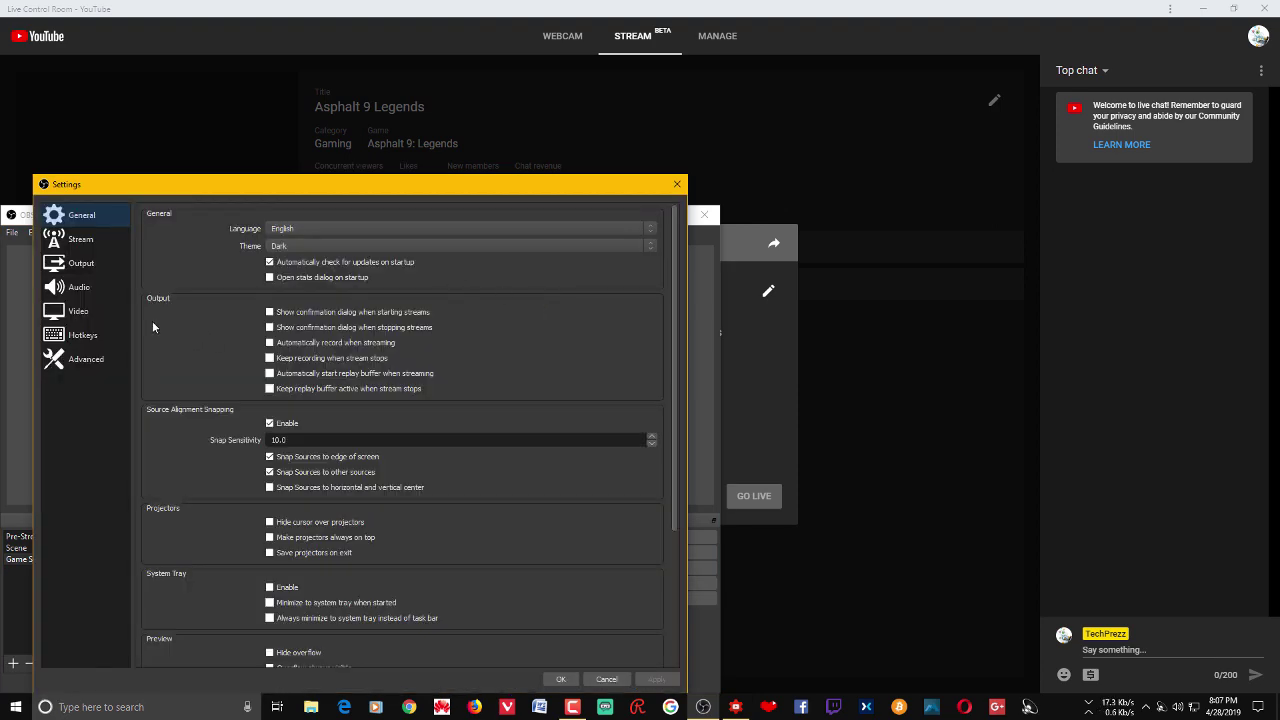
{"action": "left_click", "coordinate": [88, 267]}
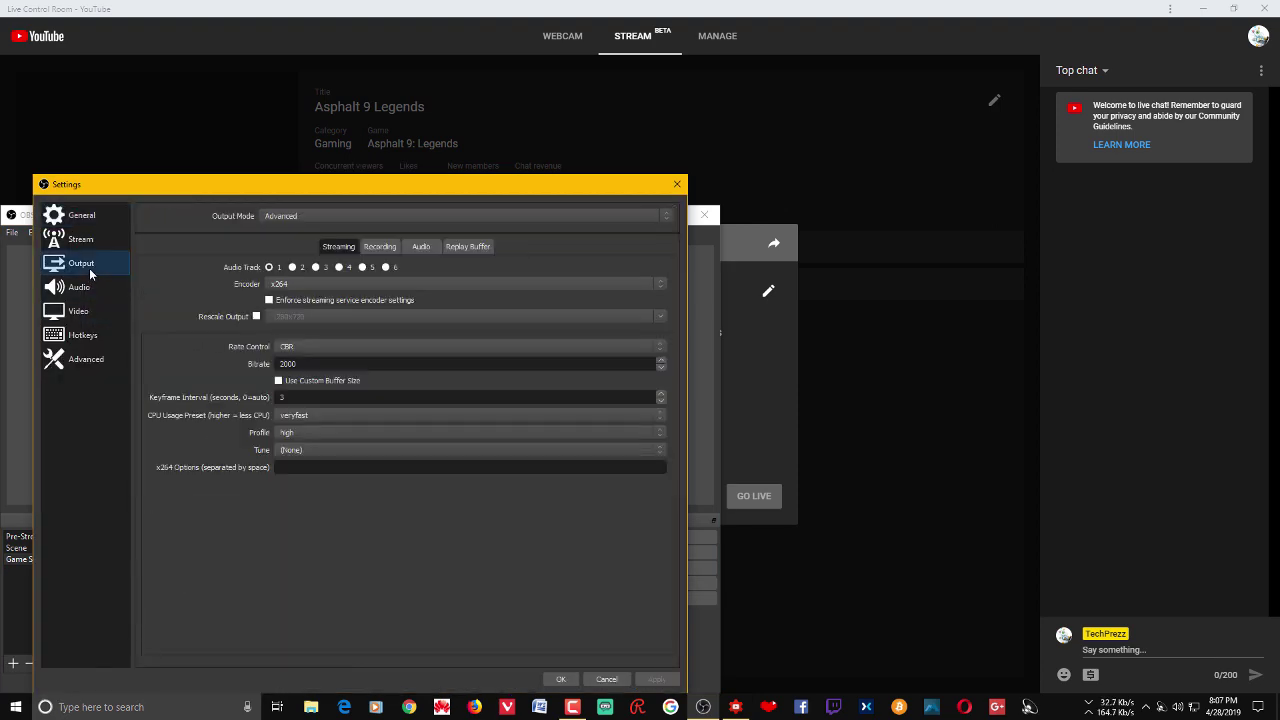
{"action": "left_click", "coordinate": [98, 241]}
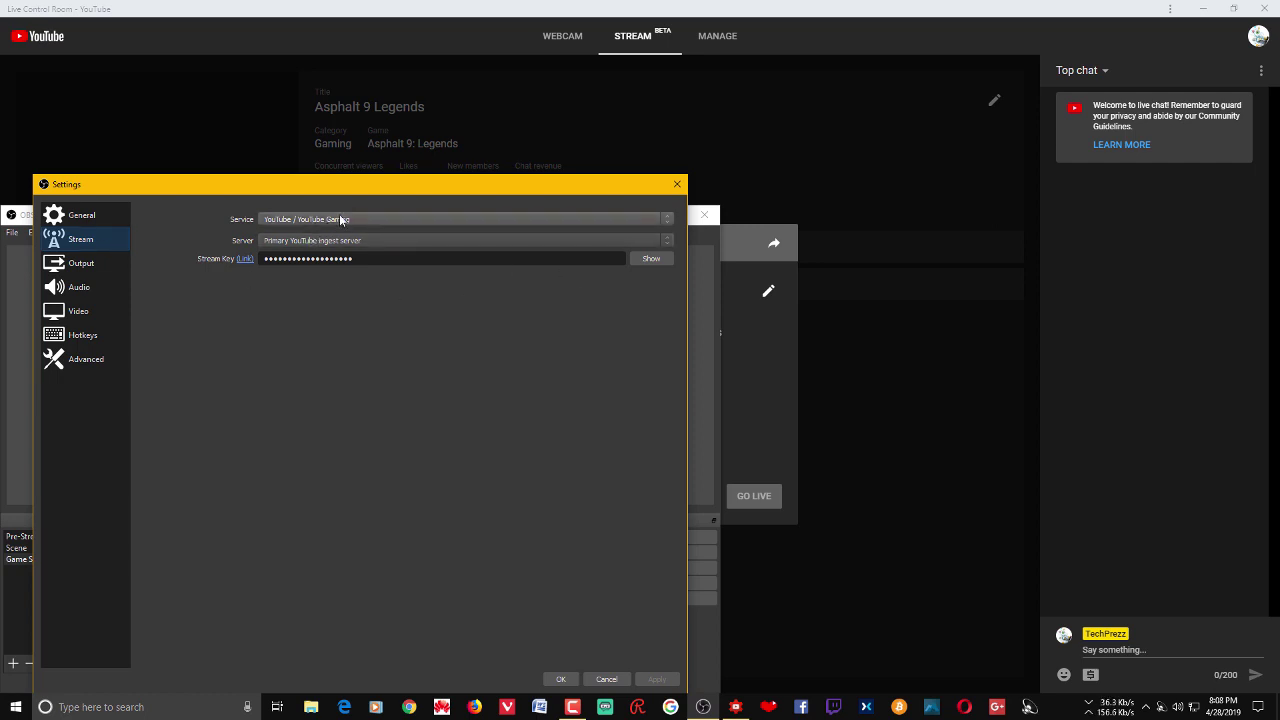
{"action": "left_click", "coordinate": [789, 373]}
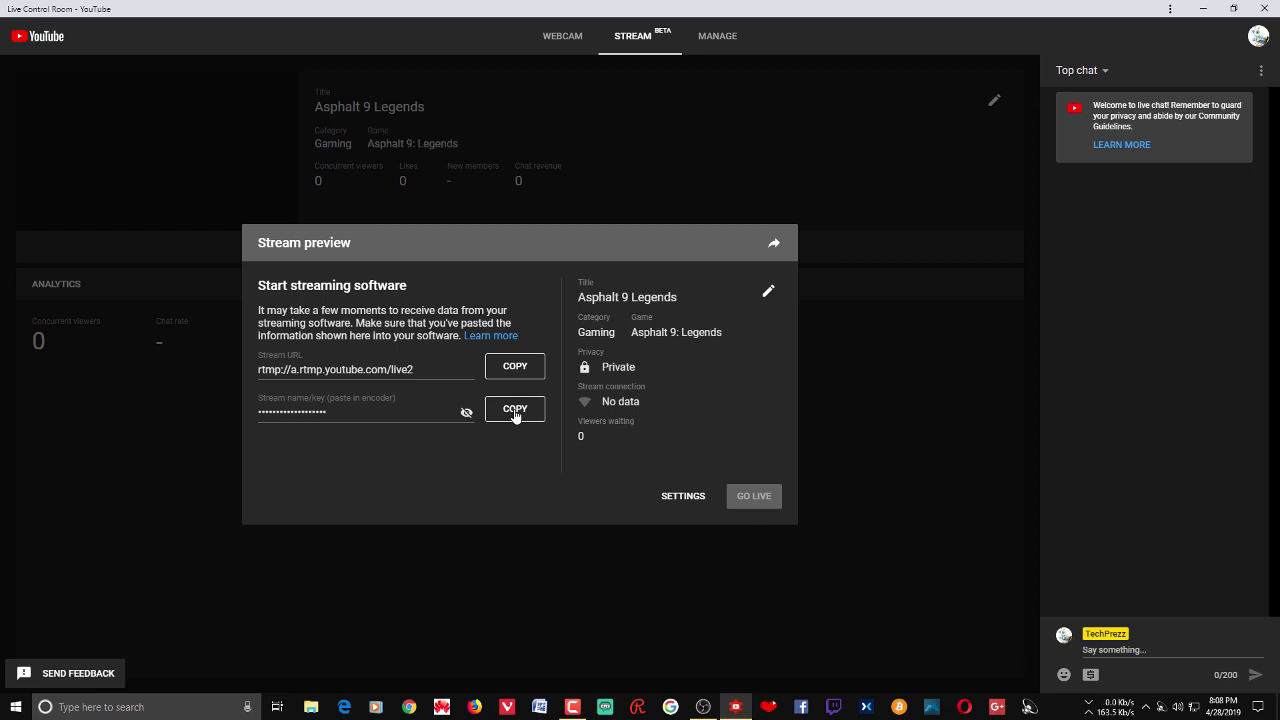
{"action": "left_click", "coordinate": [703, 707]}
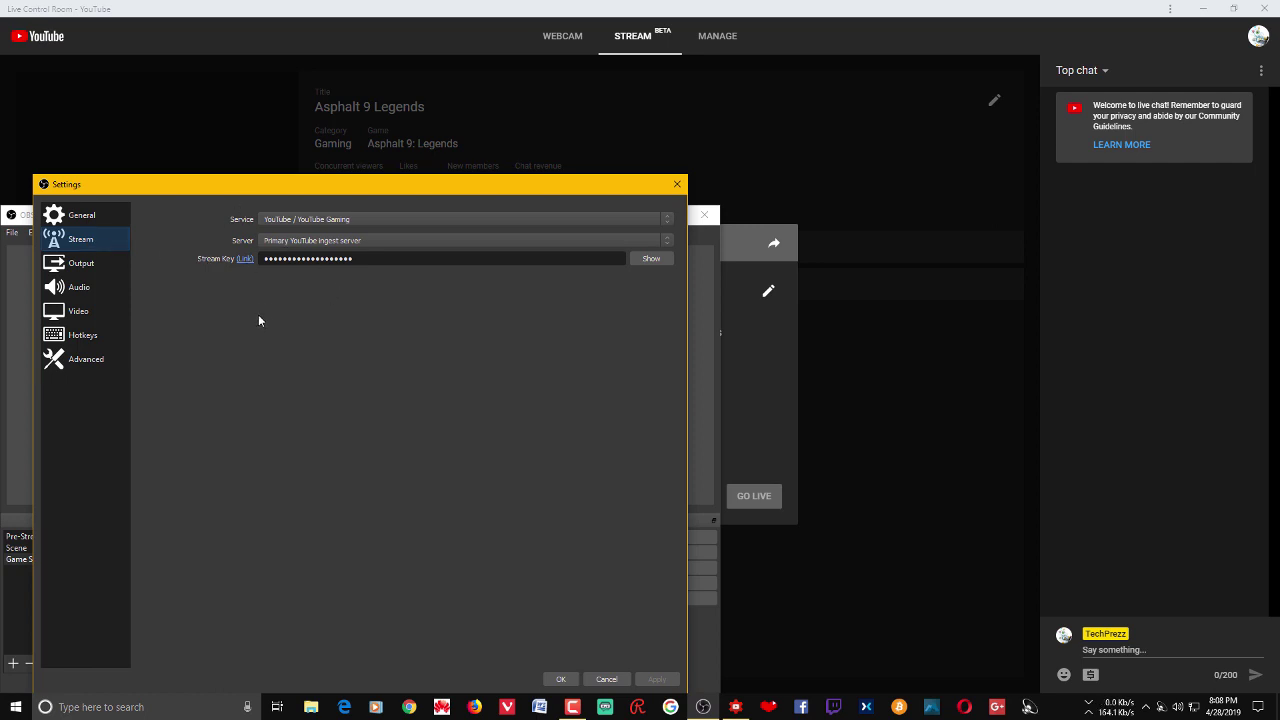
- Review the streaming service and server choices in OBS, keeping YouTube / YouTube Gaming and Primary YouTube ingest server, and close the settings
{"action": "left_click", "coordinate": [298, 221]}
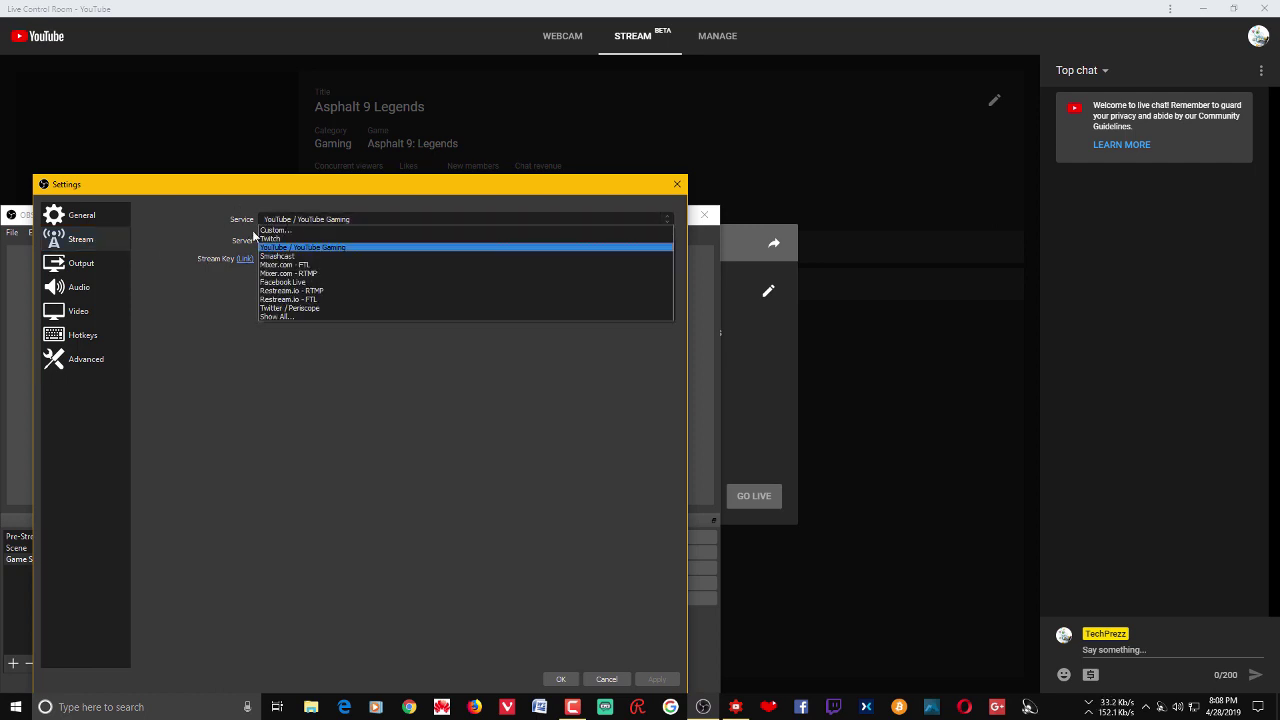
{"action": "left_click", "coordinate": [196, 331]}
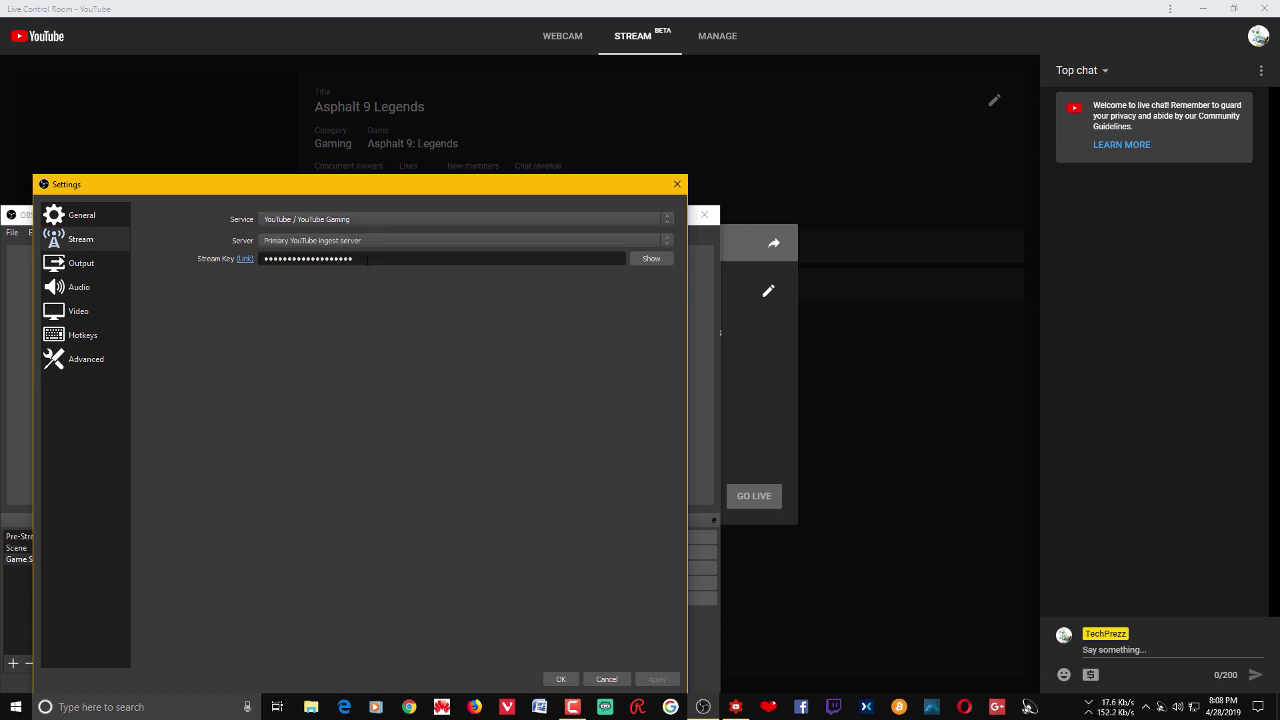
{"action": "left_click", "coordinate": [381, 240]}
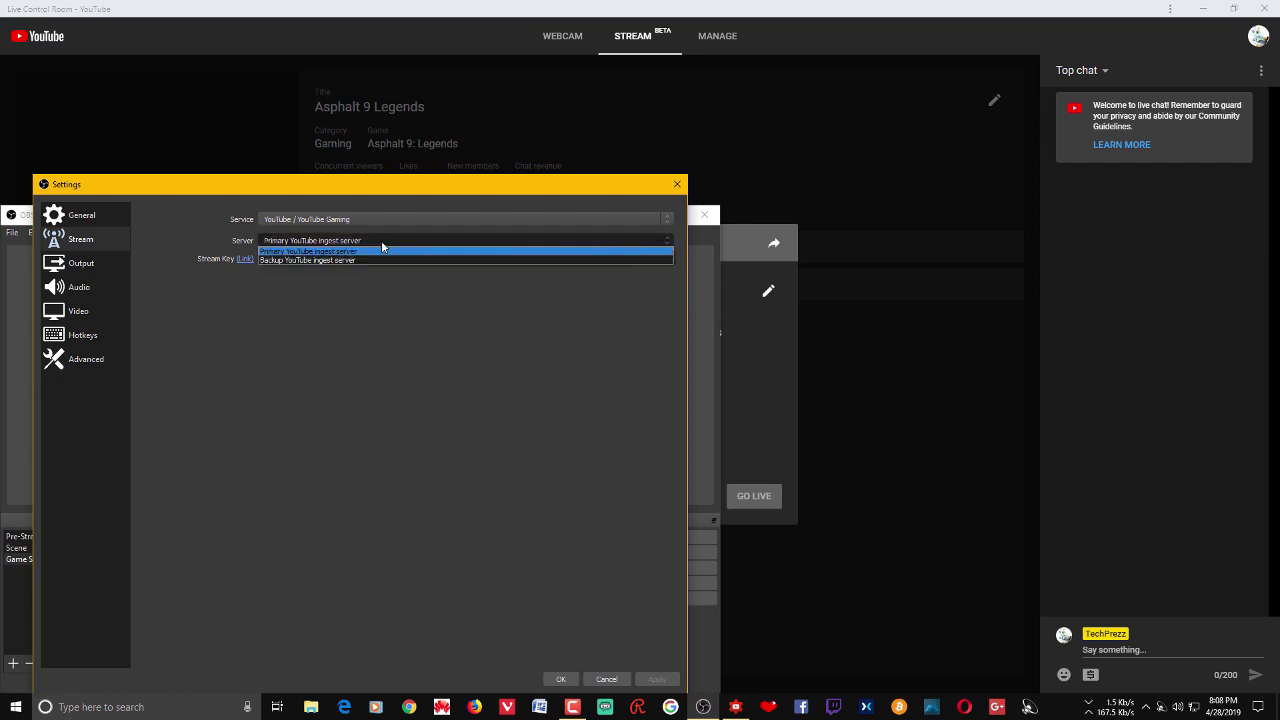
{"action": "left_click", "coordinate": [329, 251]}
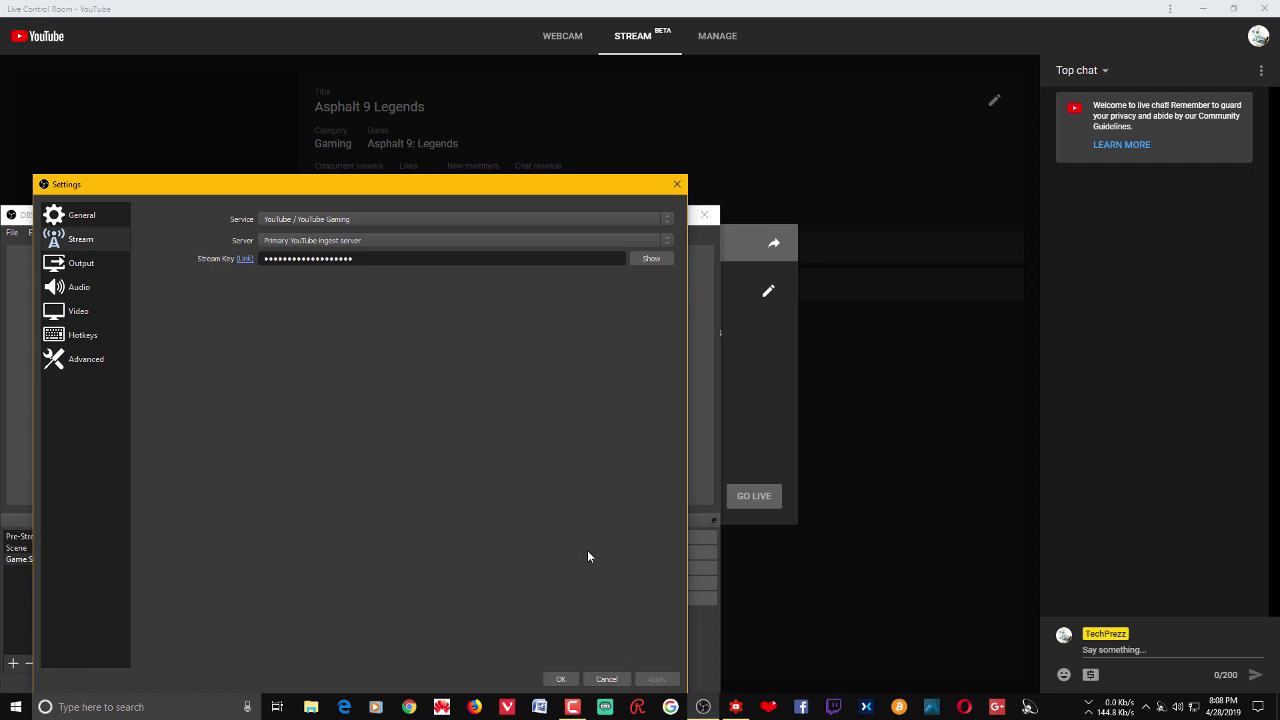
{"action": "left_click", "coordinate": [677, 184]}
- Copy the stream key from YouTube's stream preview
{"action": "left_click", "coordinate": [466, 411]}
{"action": "left_click", "coordinate": [466, 412]}
{"action": "left_click", "coordinate": [515, 408]}
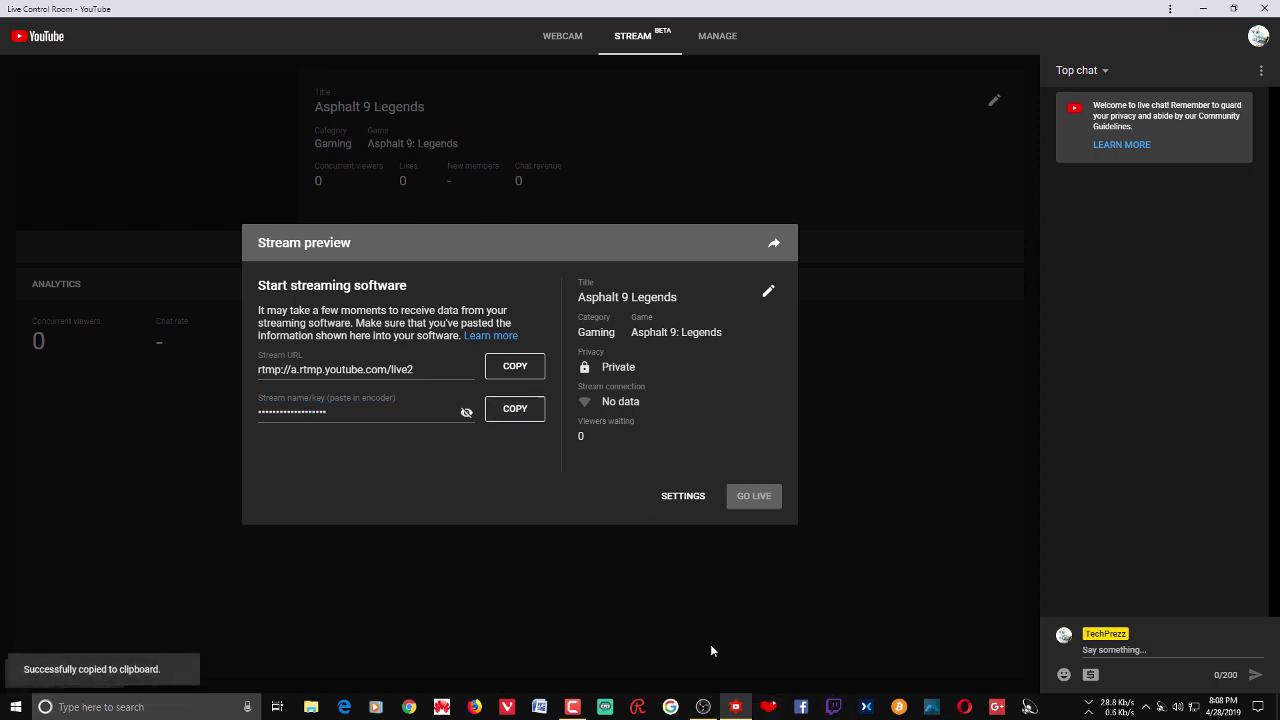
- Switch to OBS, open the stream settings that hold the stream key, and accept them
{"action": "left_click", "coordinate": [703, 706]}
{"action": "left_click", "coordinate": [657, 580]}
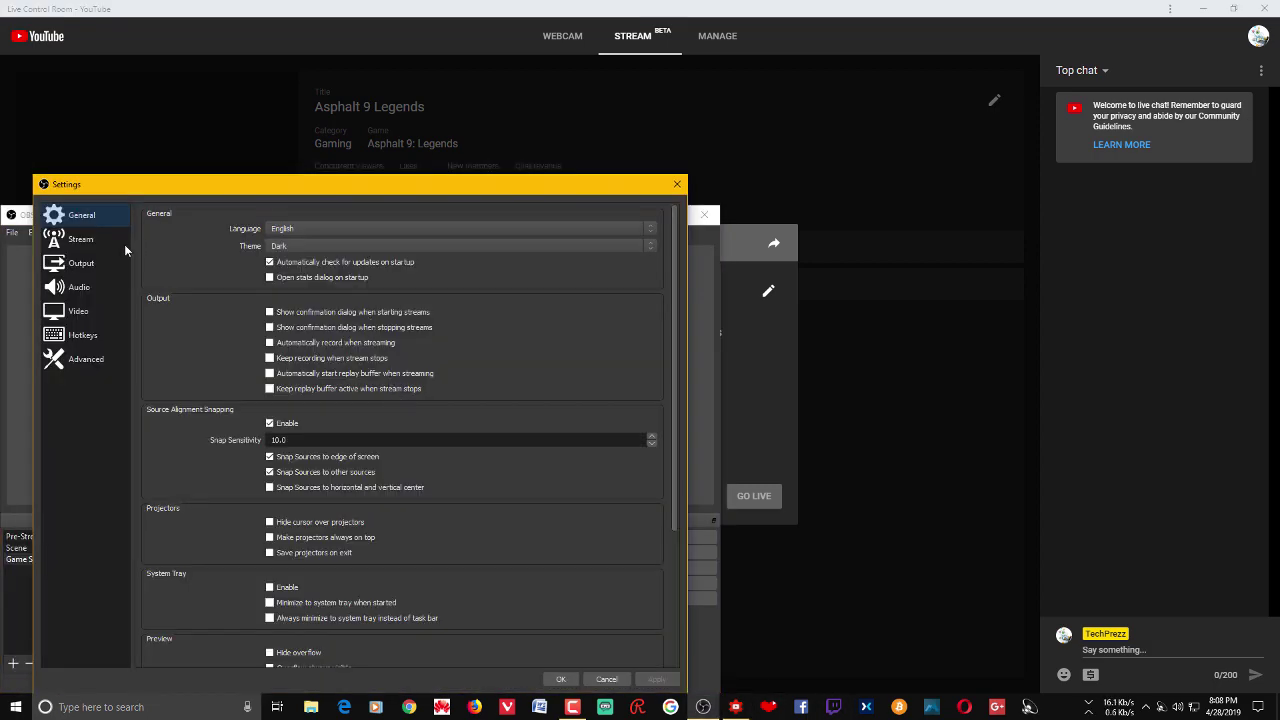
{"action": "left_click", "coordinate": [75, 240]}
{"action": "left_click", "coordinate": [561, 679]}
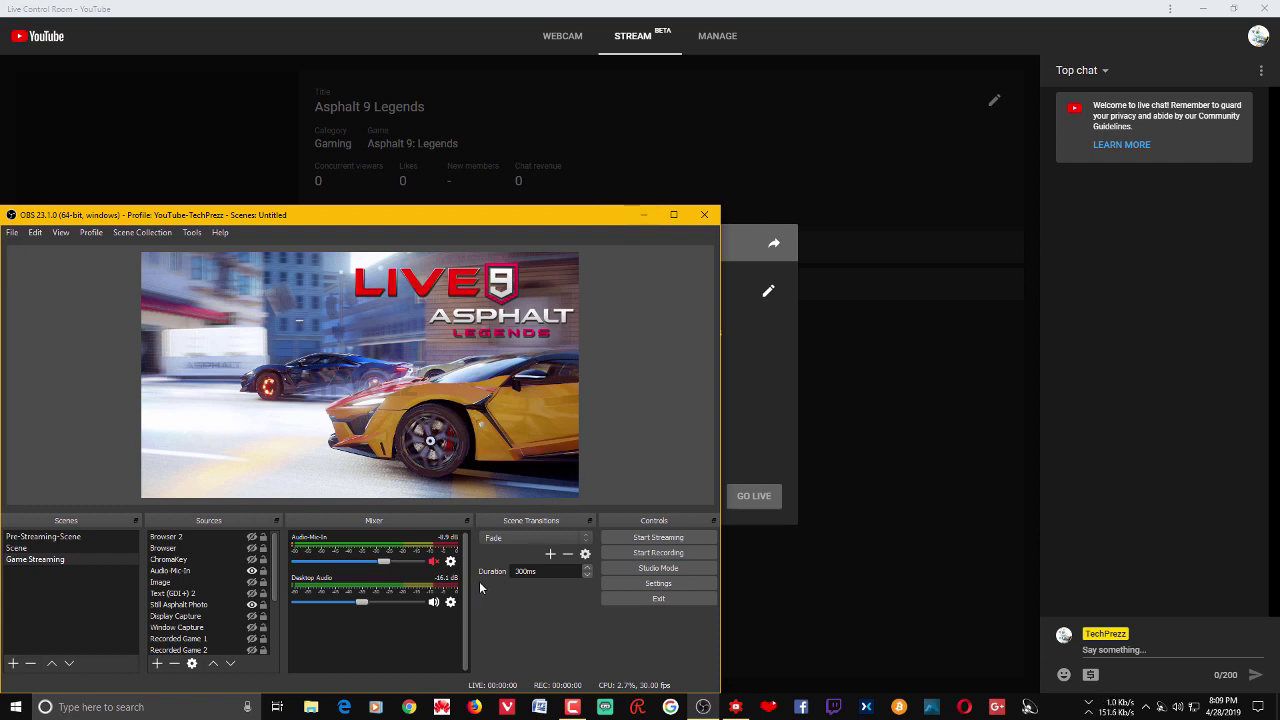
- Start streaming from OBS and return to YouTube's stream preview
{"action": "left_click", "coordinate": [657, 538]}
{"action": "left_click", "coordinate": [643, 214]}
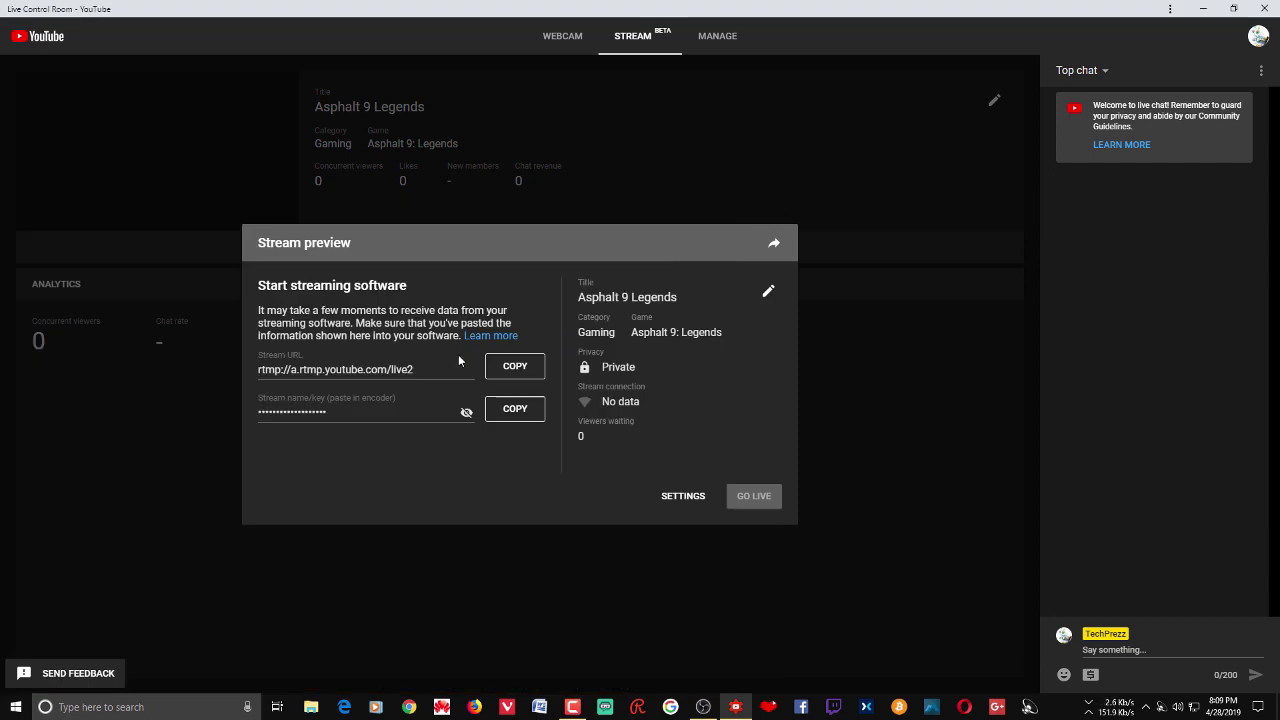
- Review the stream's setup and details settings, and open its additional details in YouTube Studio
{"action": "left_click", "coordinate": [694, 504]}
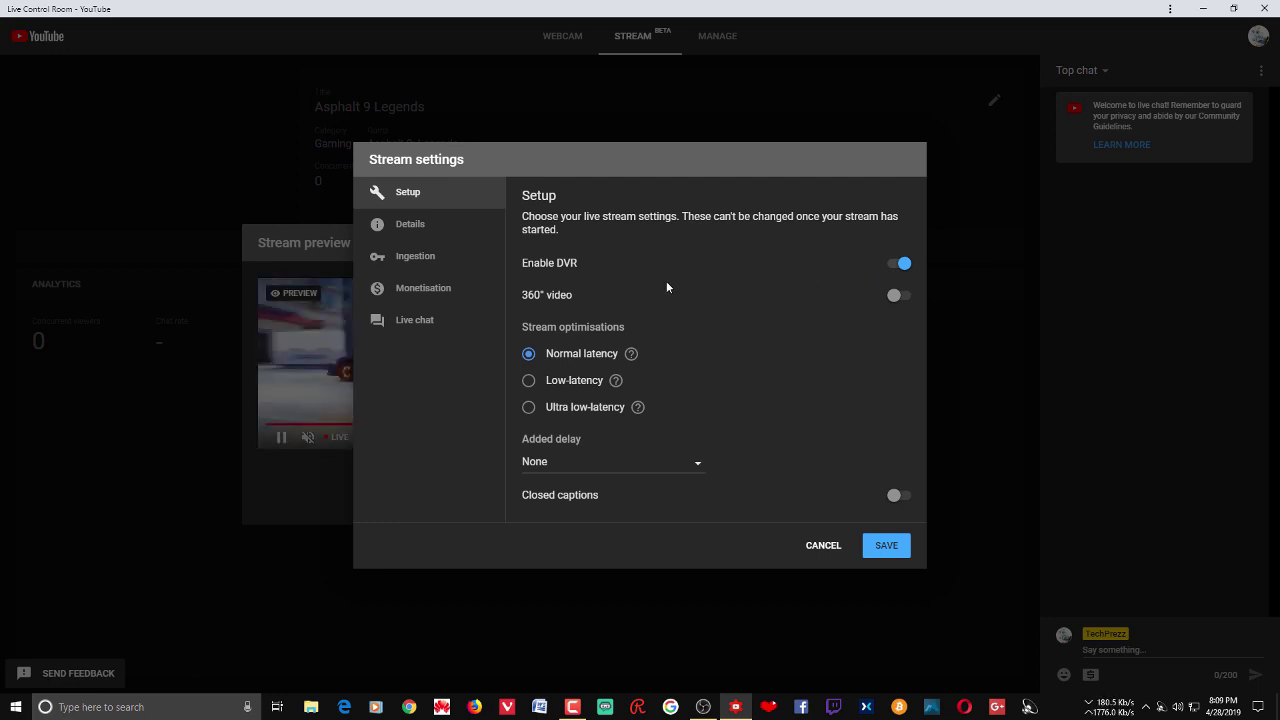
{"action": "left_click", "coordinate": [414, 225]}
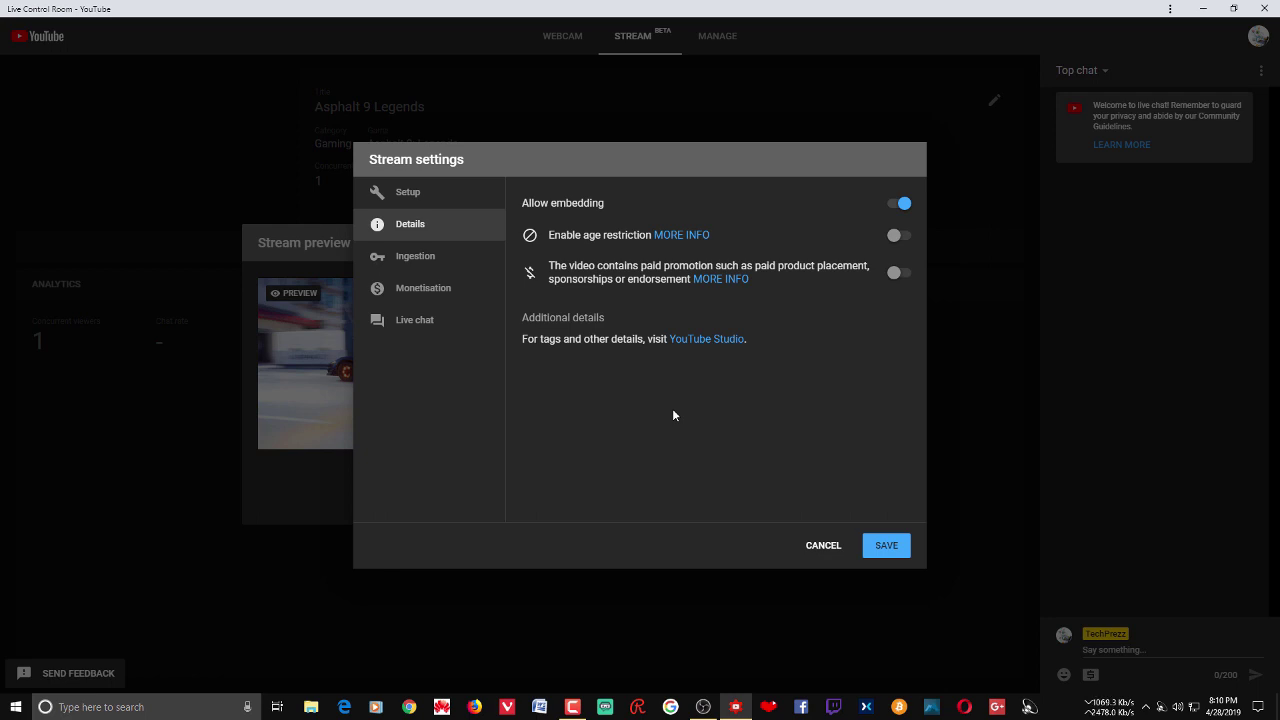
{"action": "left_click", "coordinate": [722, 338]}
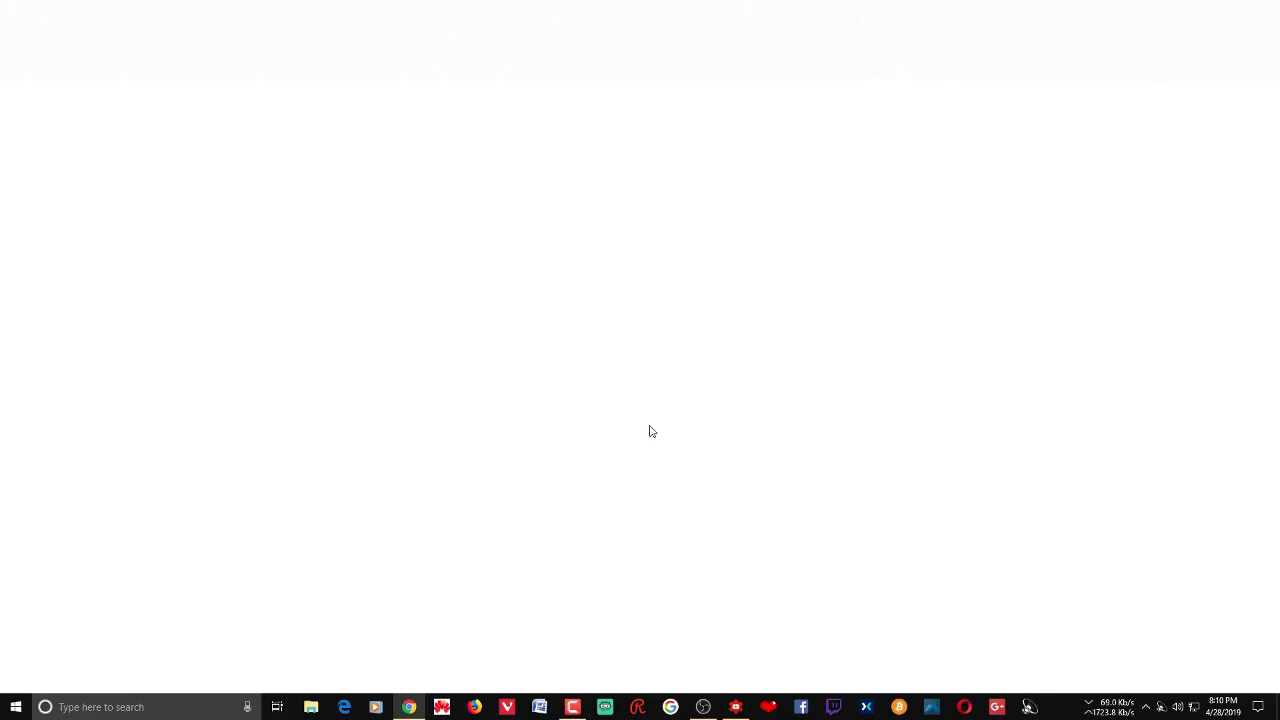
{"action": "left_click", "coordinate": [837, 149]}
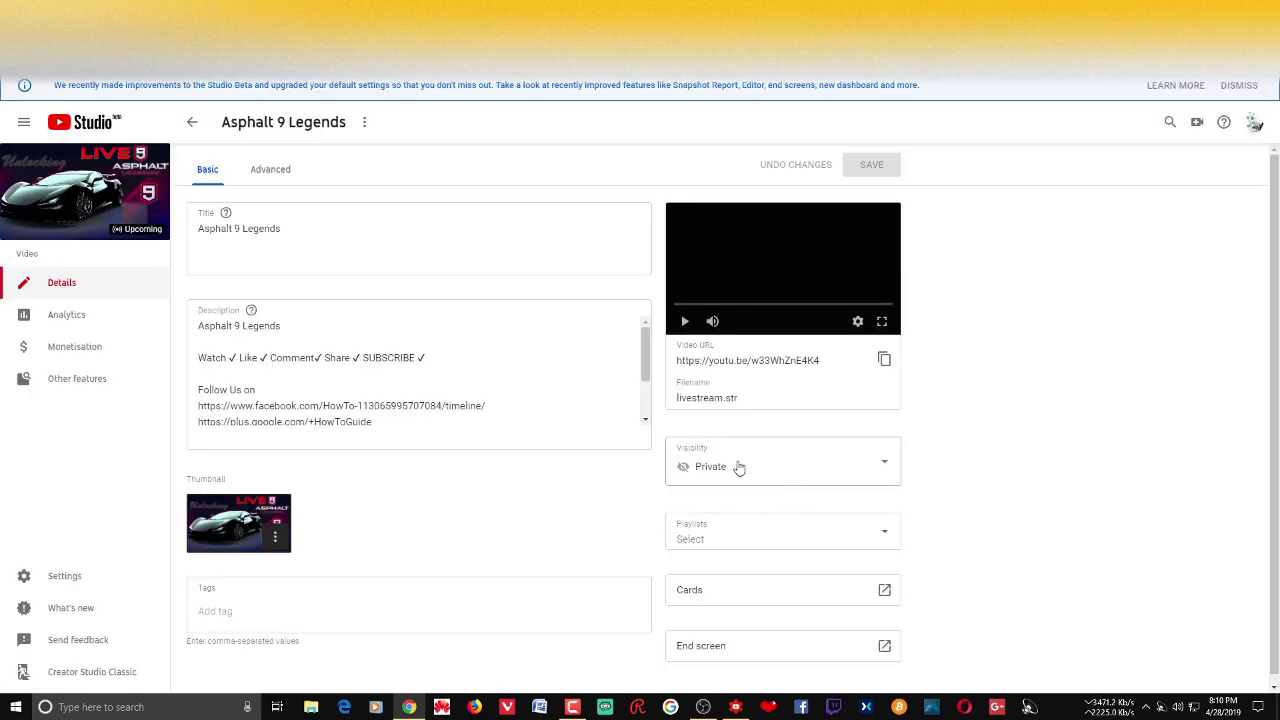
{"action": "scroll", "coordinate": [1090, 485], "scroll_direction": "down", "scroll_amount": 1}
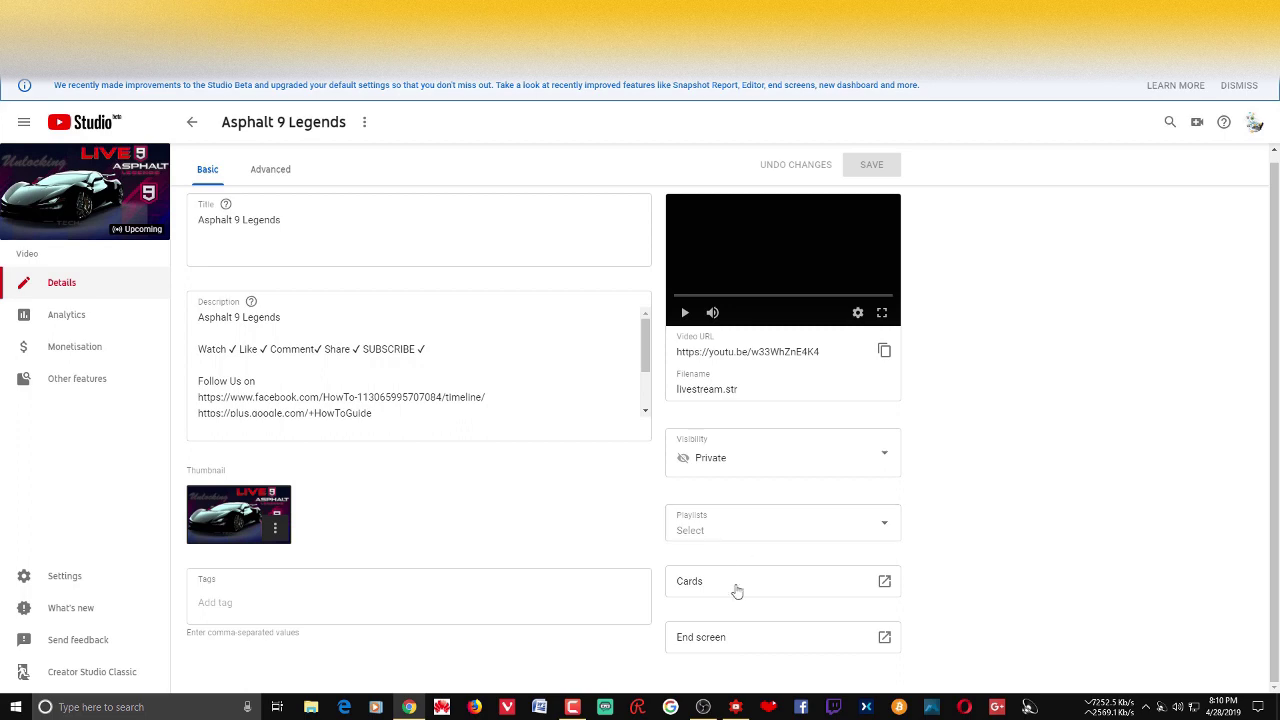
- Examine the stream's advanced details, including the video language options, and return to the basic details
{"action": "left_click", "coordinate": [272, 170]}
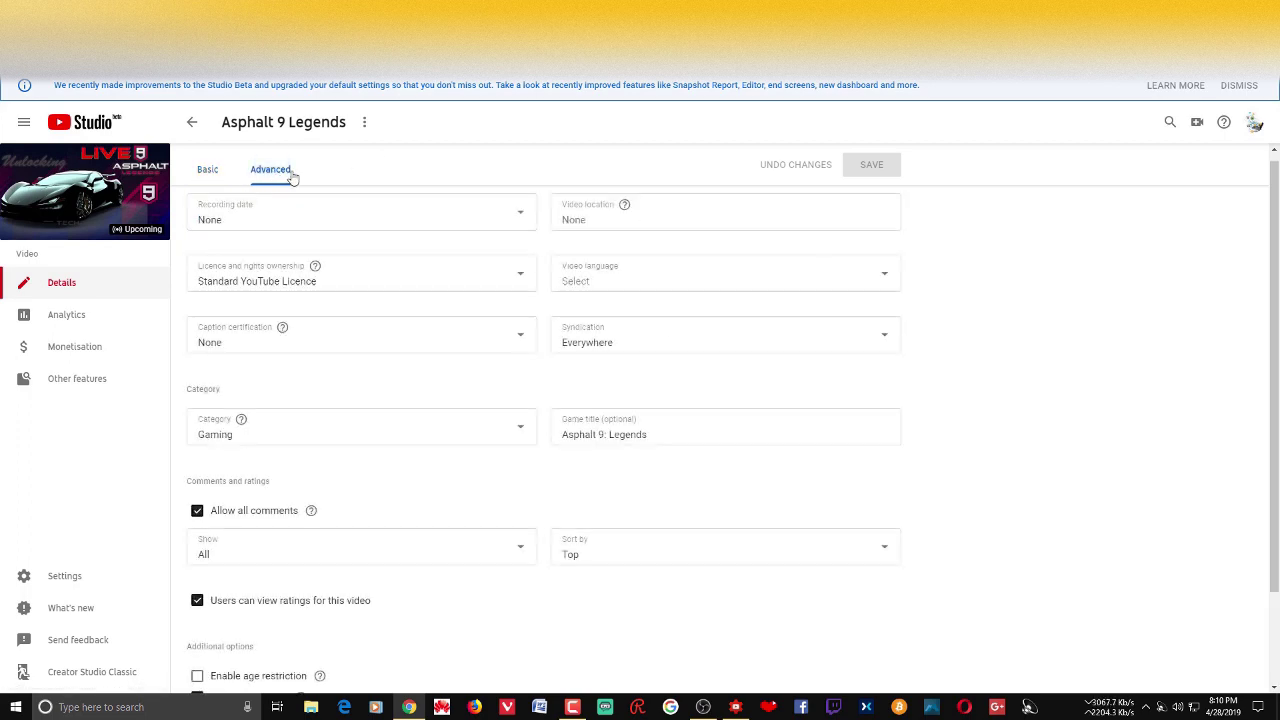
{"action": "left_click", "coordinate": [692, 279]}
{"action": "left_click", "coordinate": [1029, 311]}
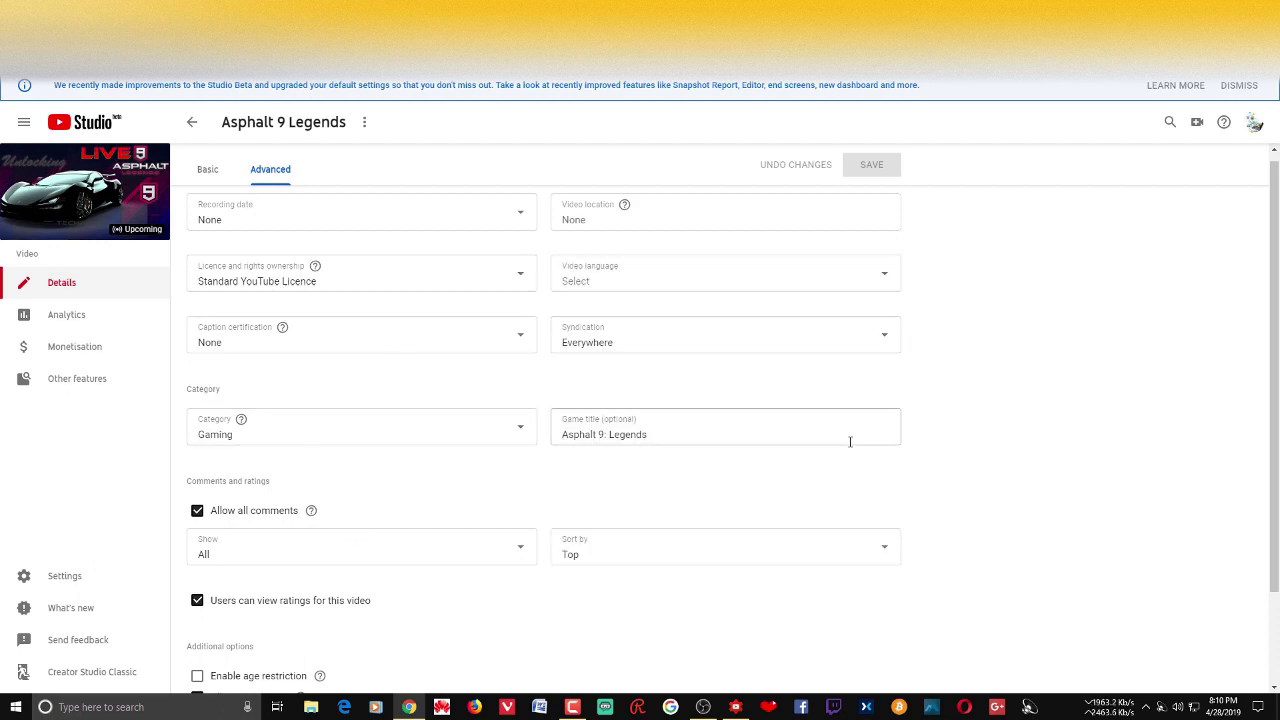
{"action": "left_click", "coordinate": [206, 169]}
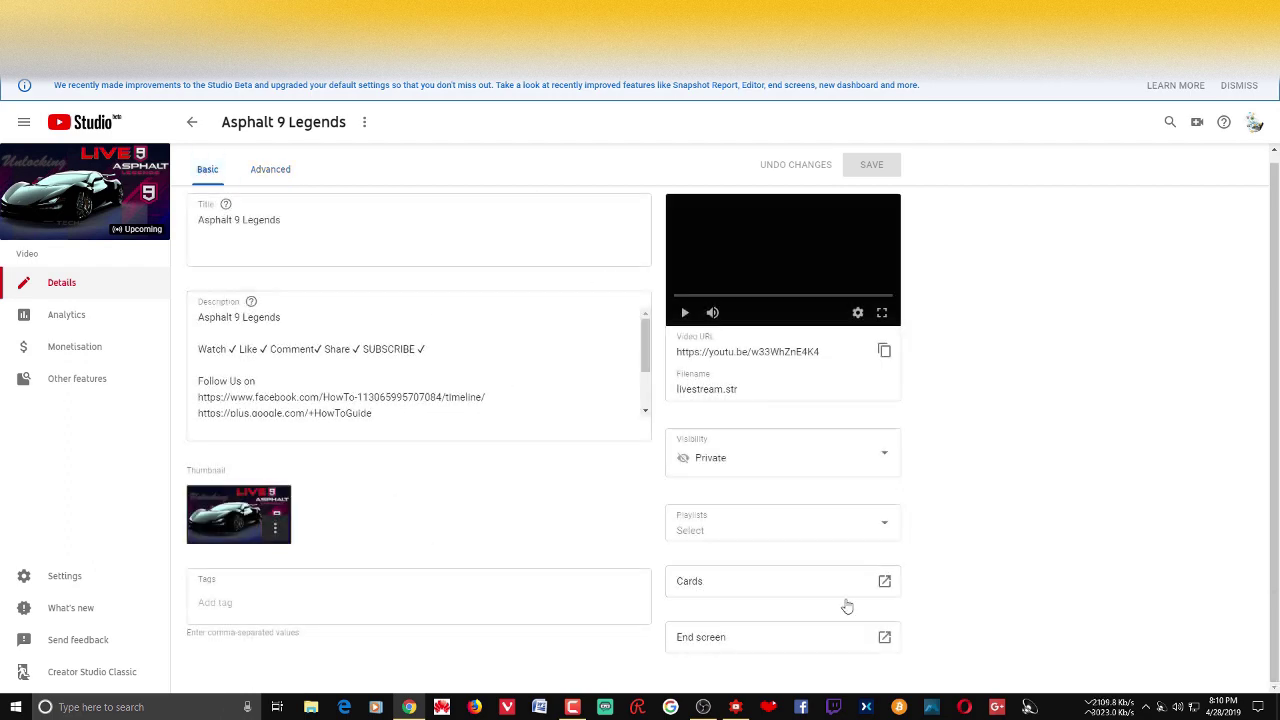
- Add the tags "asphalt 9 legend" and "asphalt livestream" to the stream and save the changes
{"action": "left_click", "coordinate": [355, 618]}
{"action": "type", "text": "asphalt 9 legend"}
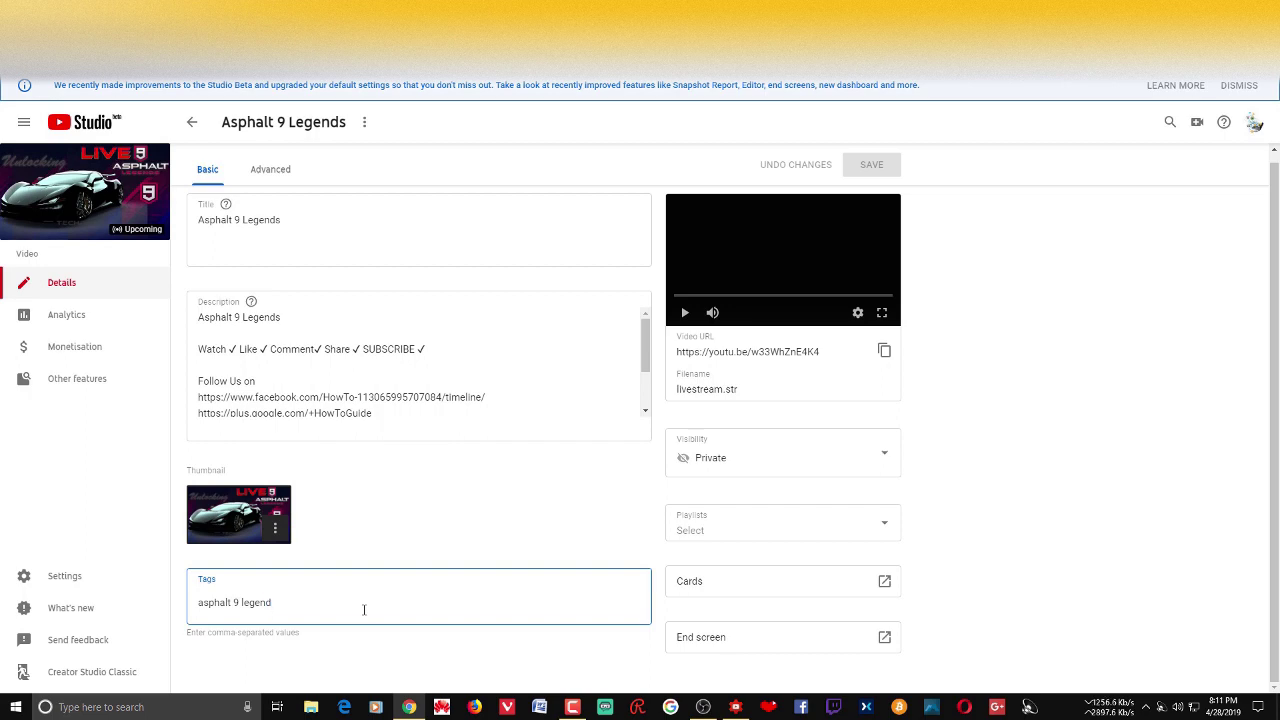
{"action": "key", "text": "Return"}
{"action": "type", "text": "asphalt livestream"}
{"action": "key", "text": "Return"}
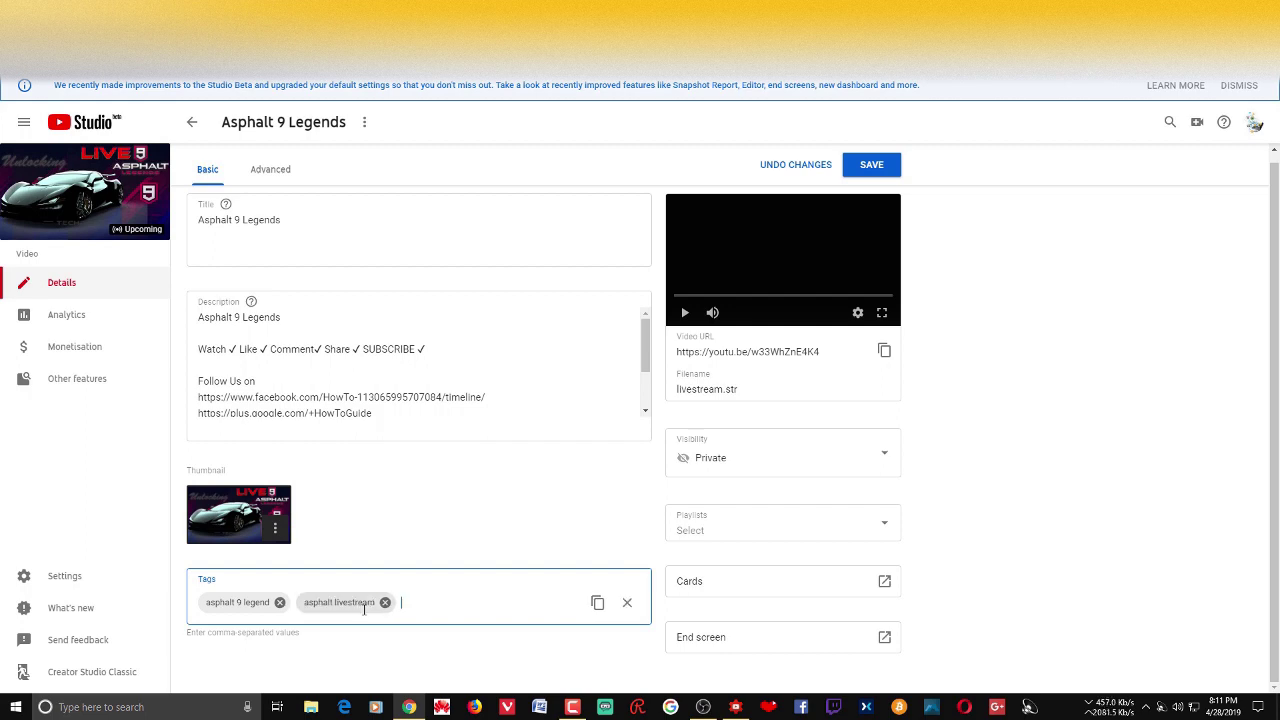
{"action": "left_click", "coordinate": [1065, 578]}
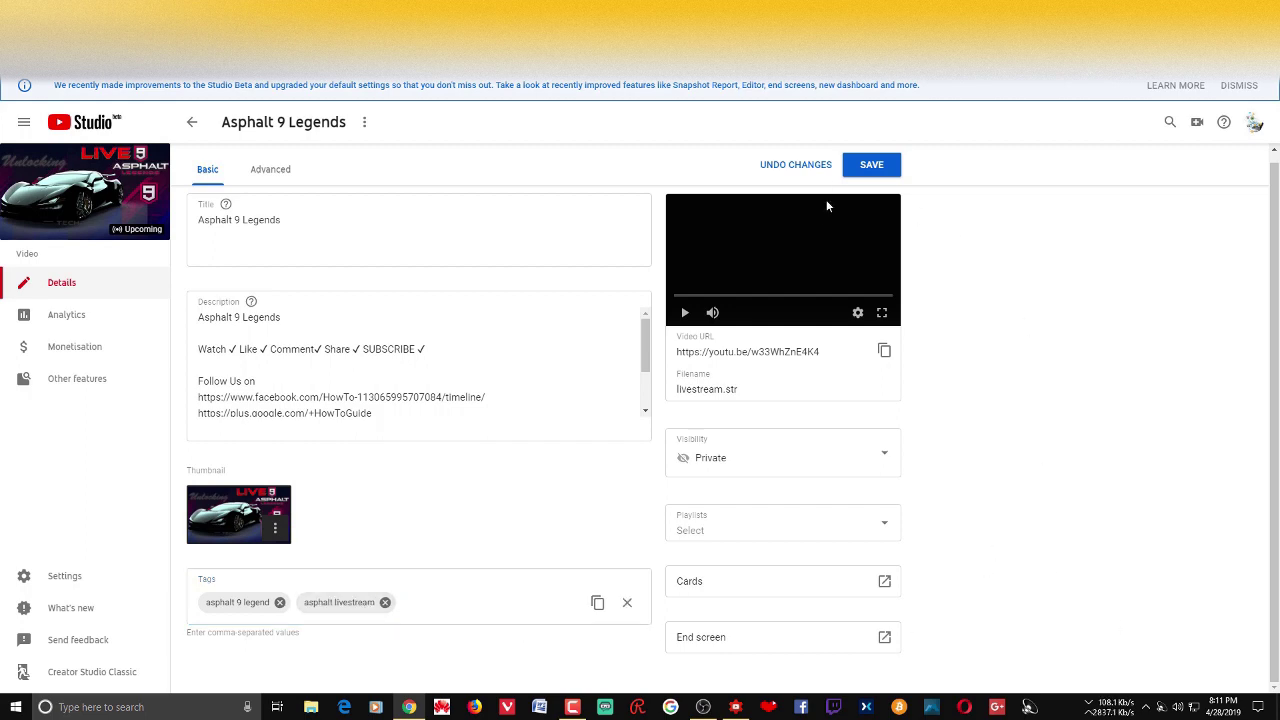
{"action": "left_click", "coordinate": [871, 166]}
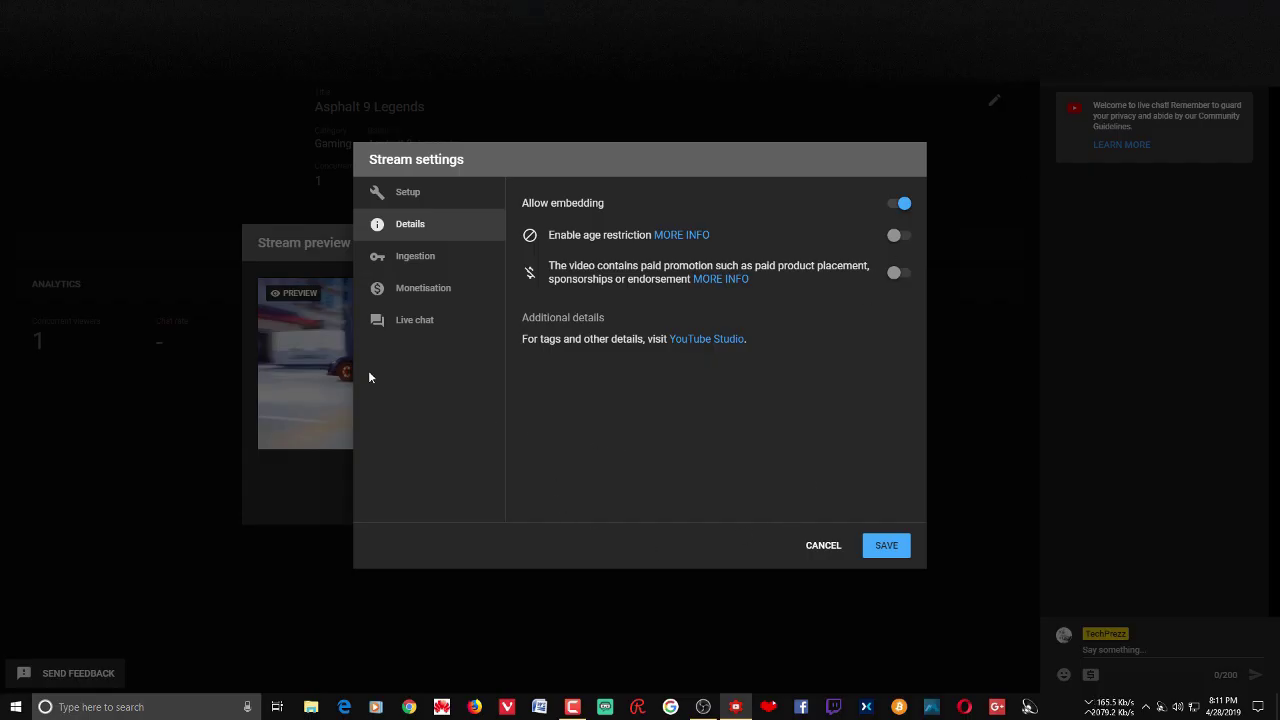
- Review the ingestion, monetisation, live chat and setup sections of YouTube's stream settings
{"action": "left_click", "coordinate": [414, 259]}
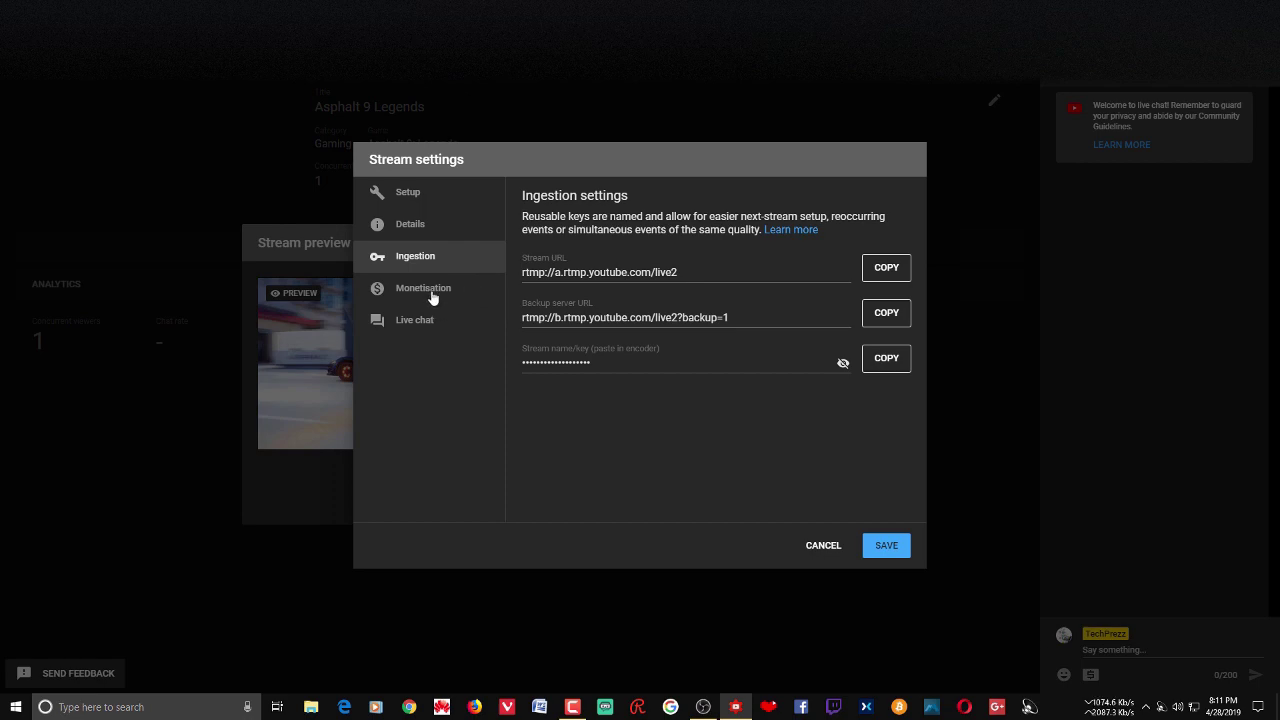
{"action": "left_click", "coordinate": [430, 296]}
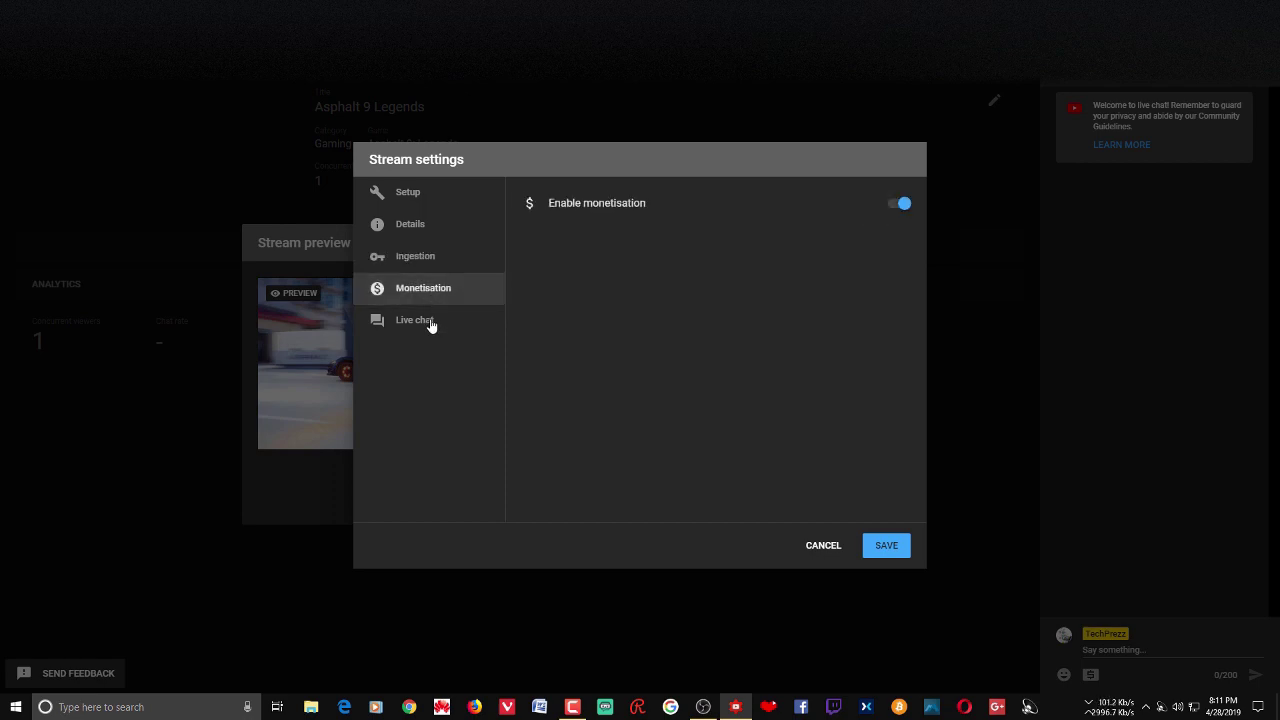
{"action": "left_click", "coordinate": [430, 321]}
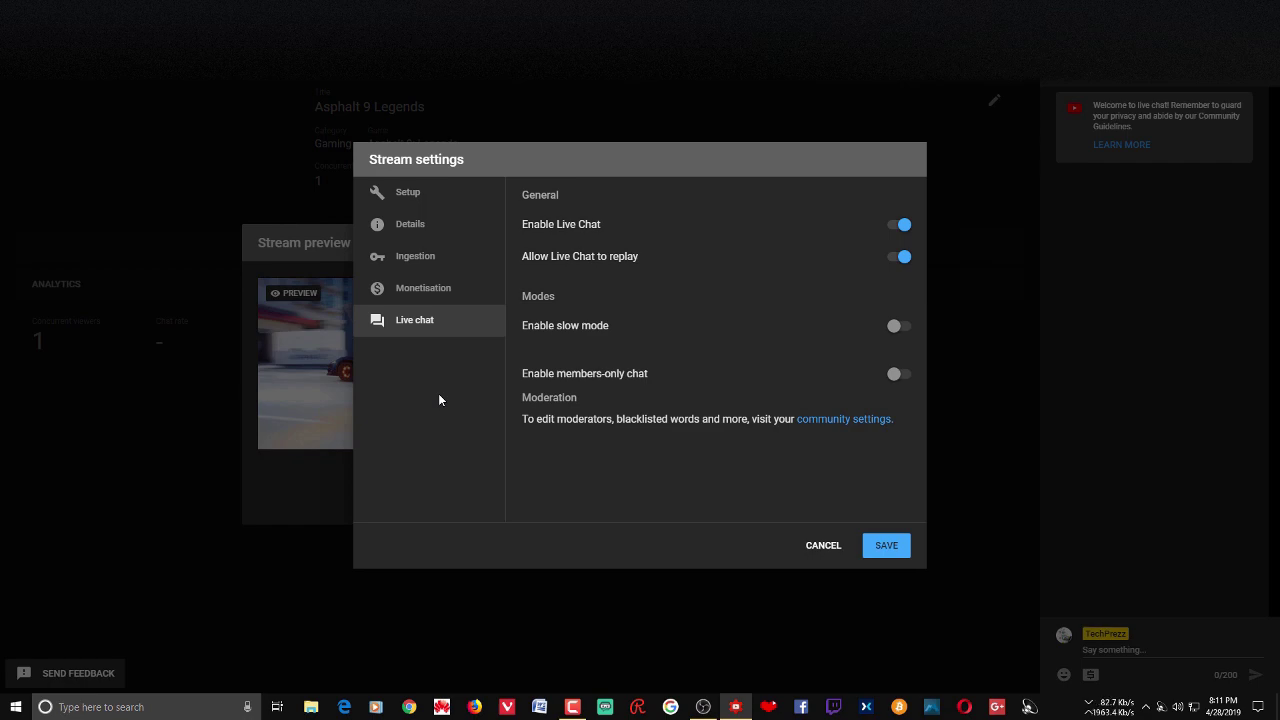
{"action": "mouse_move", "coordinate": [802, 332]}
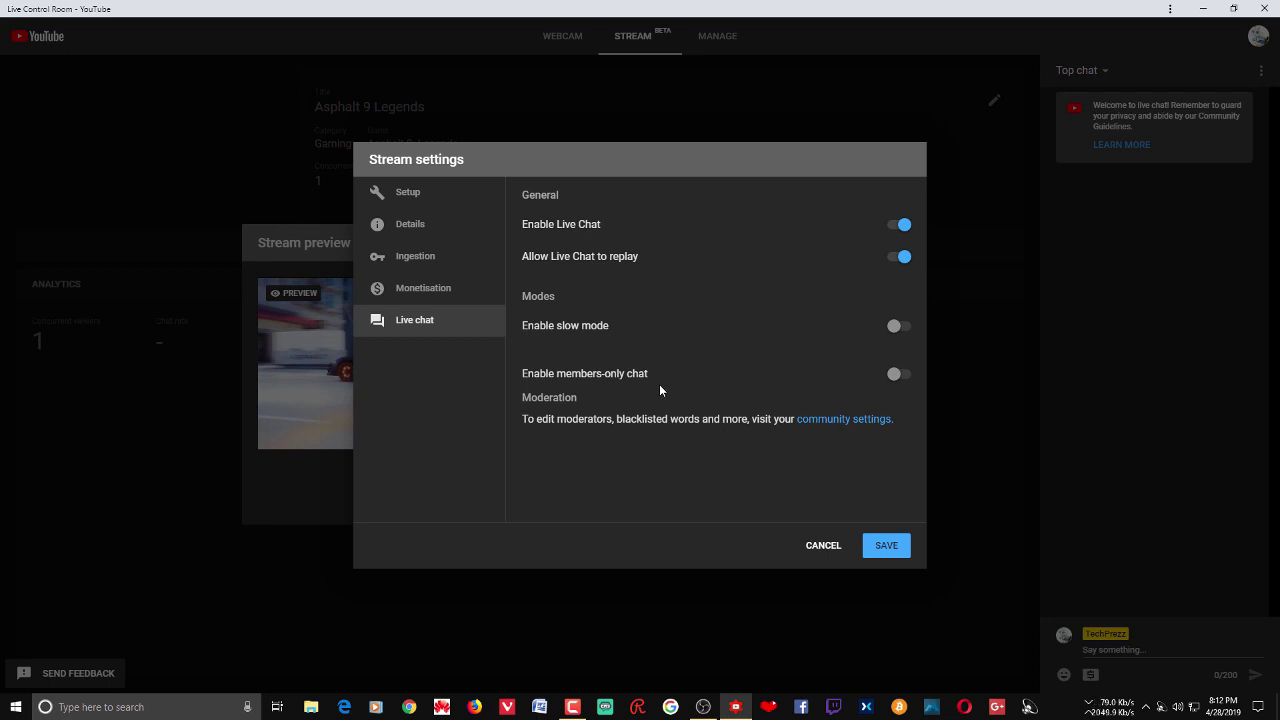
{"action": "left_click", "coordinate": [440, 195]}
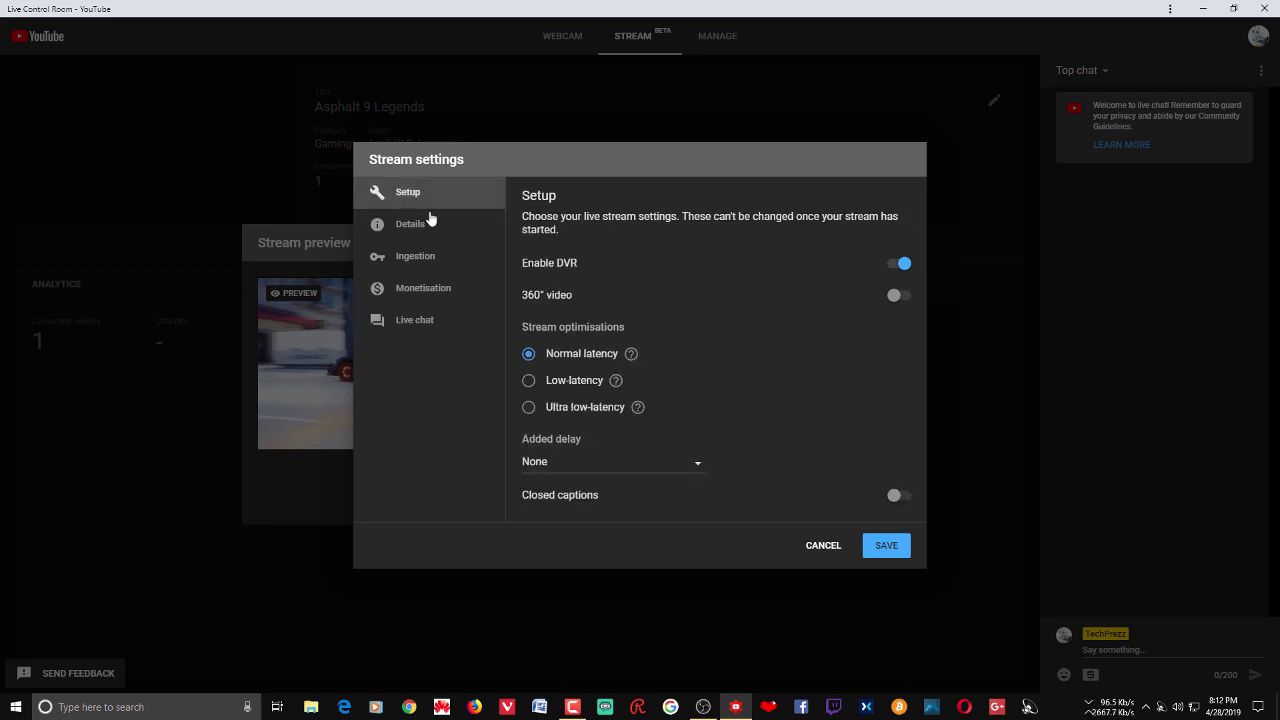
- Save the stream settings and go live with the Asphalt 9 Legends stream
{"action": "left_click", "coordinate": [899, 550]}
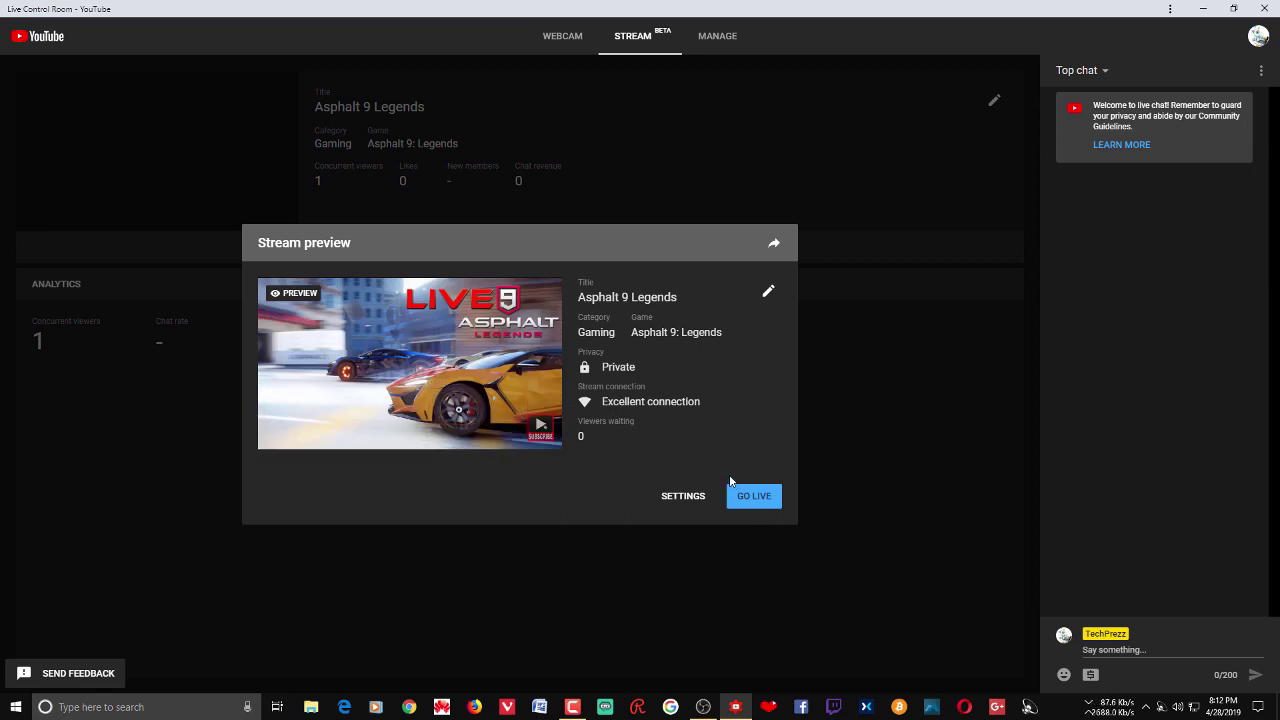
{"action": "mouse_move", "coordinate": [278, 427]}
{"action": "left_click", "coordinate": [755, 499]}
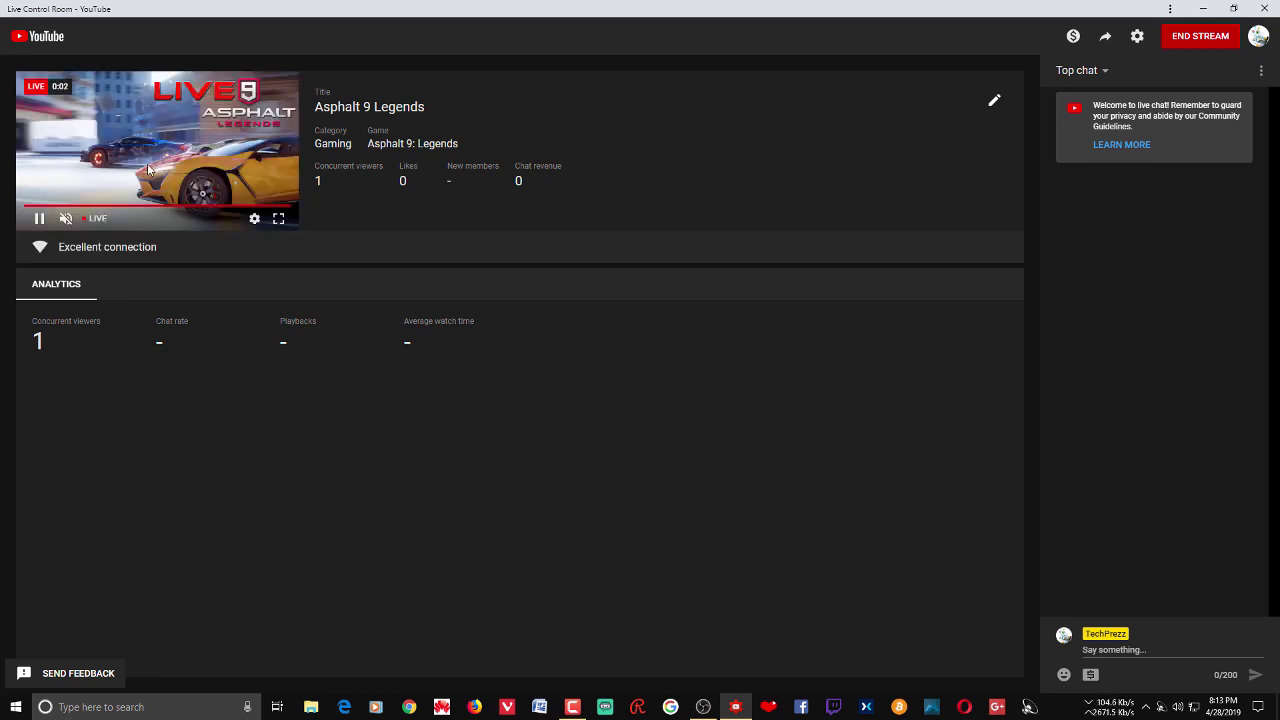
- In OBS, show the Recorded Game 1 source, hide Still Asphalt Photo, and return to YouTube's Live Control Room
{"action": "left_click", "coordinate": [703, 706]}
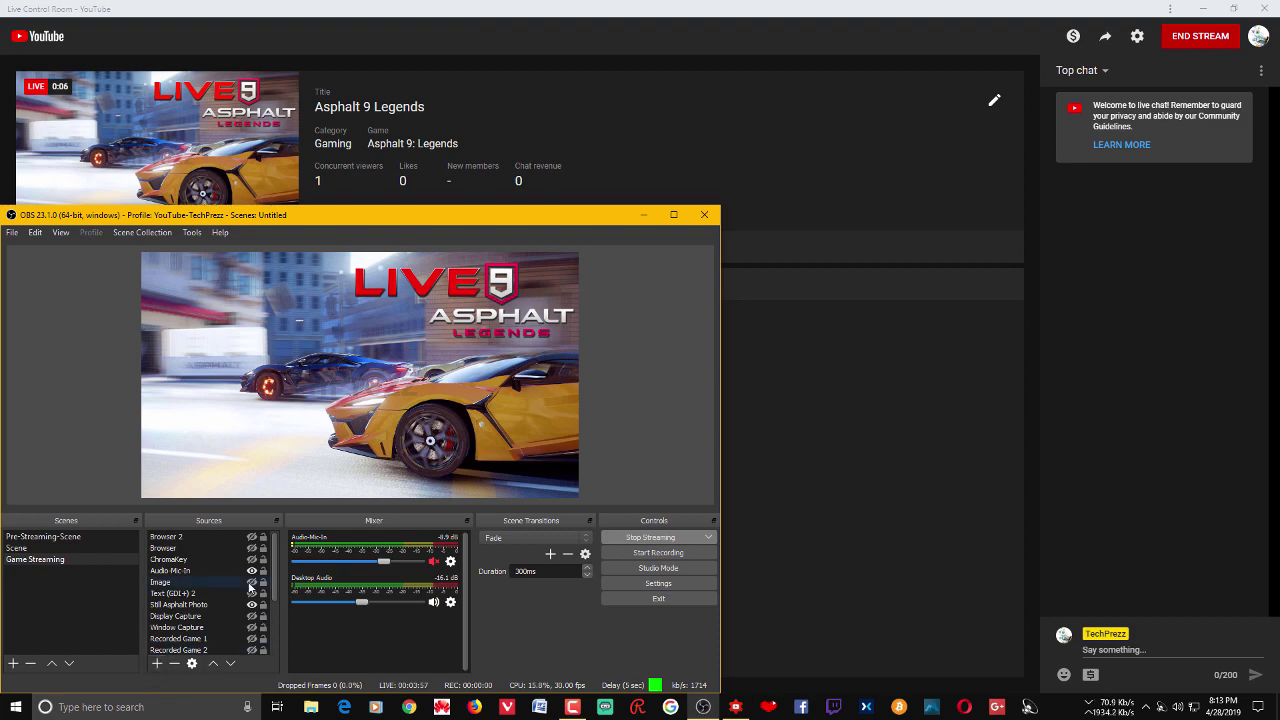
{"action": "scroll", "coordinate": [238, 612], "scroll_direction": "down", "scroll_amount": 1}
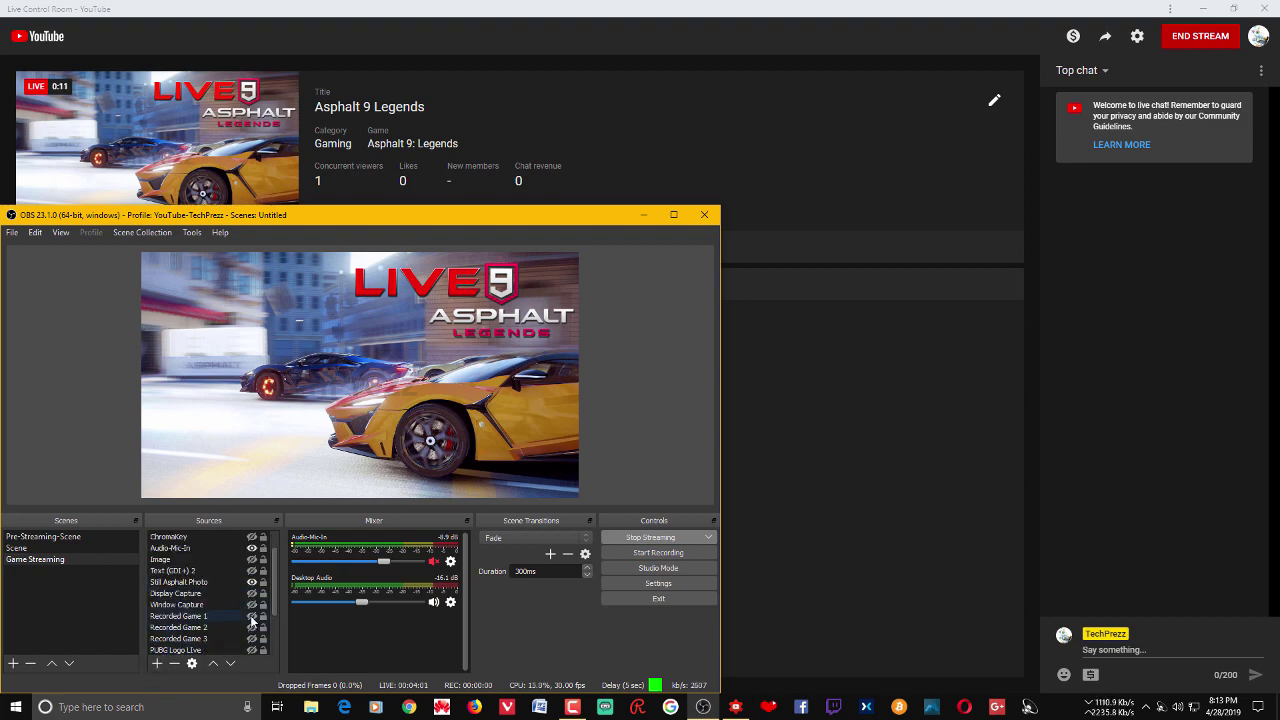
{"action": "left_click", "coordinate": [252, 617]}
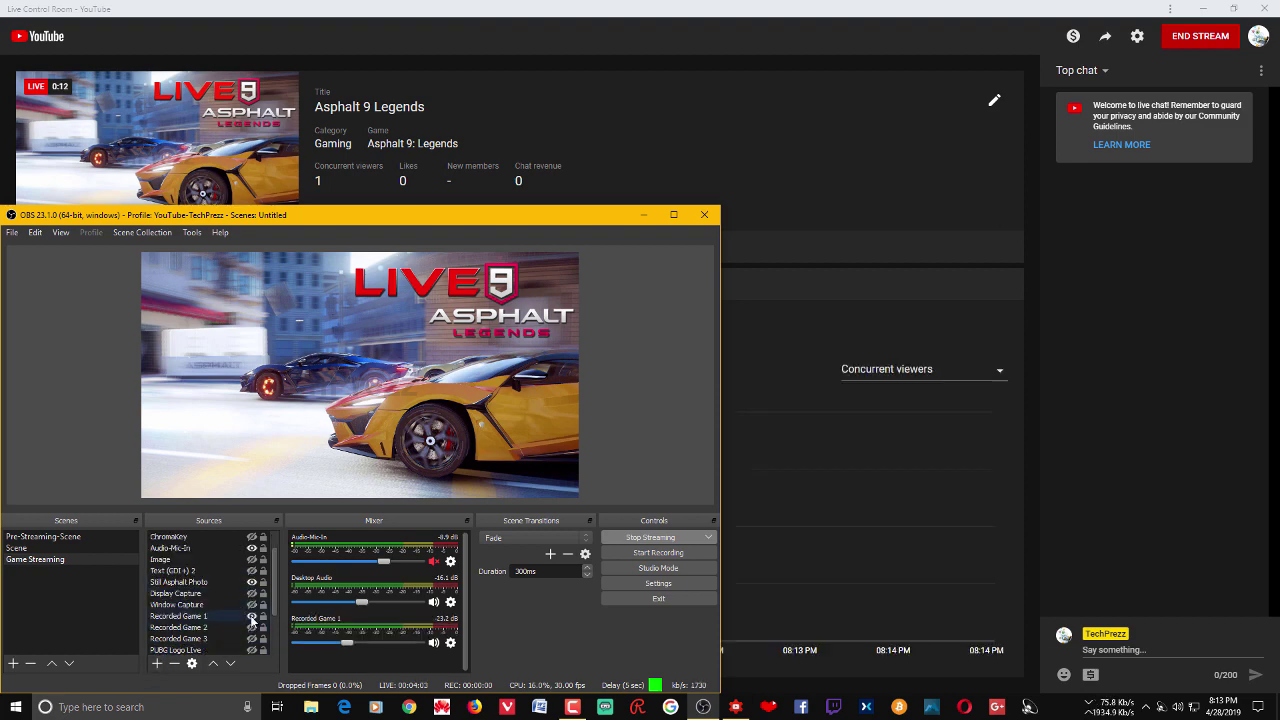
{"action": "left_click", "coordinate": [253, 581]}
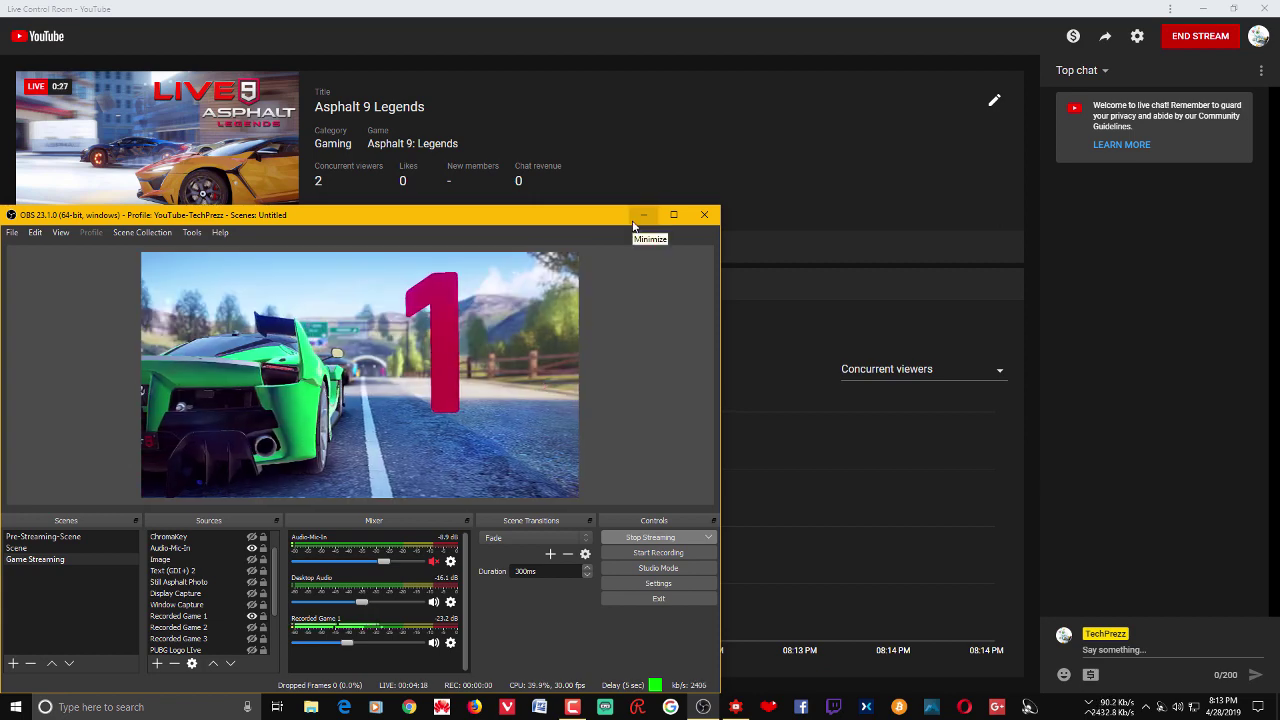
{"action": "left_click", "coordinate": [633, 218]}
- Open the live stream's editable details for review and save them
{"action": "left_click", "coordinate": [992, 100]}
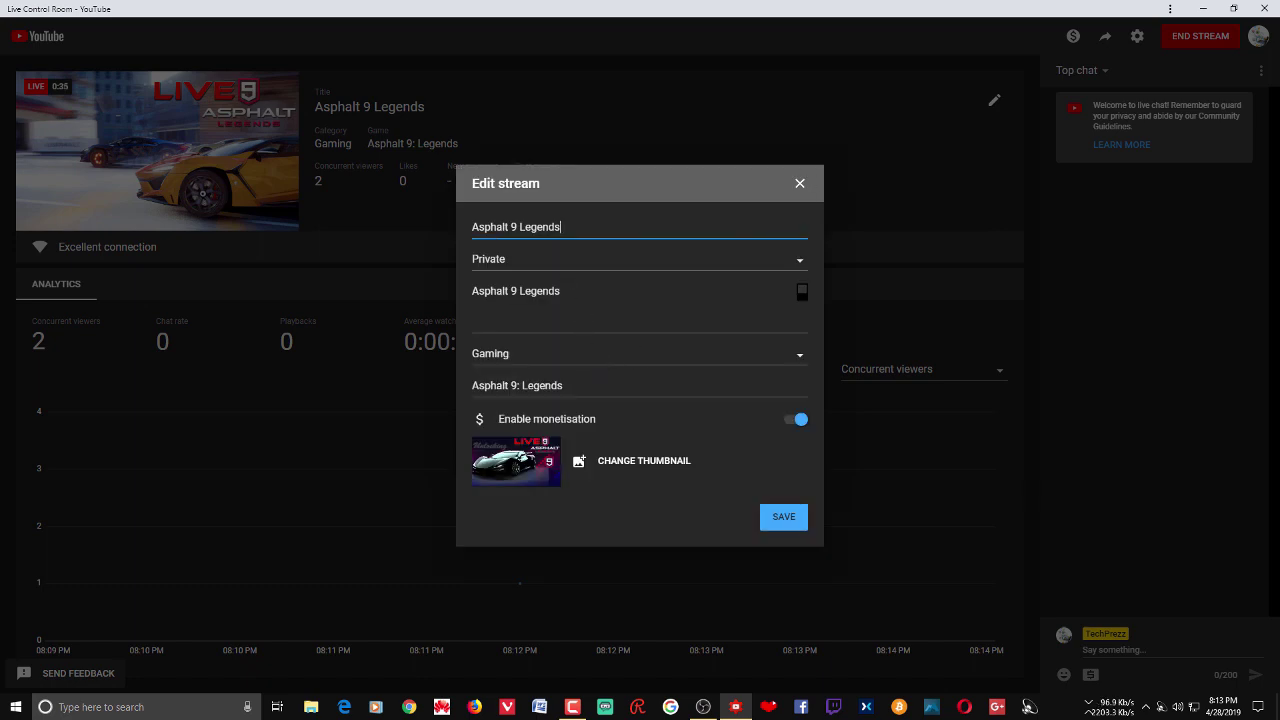
{"action": "left_click", "coordinate": [802, 520]}
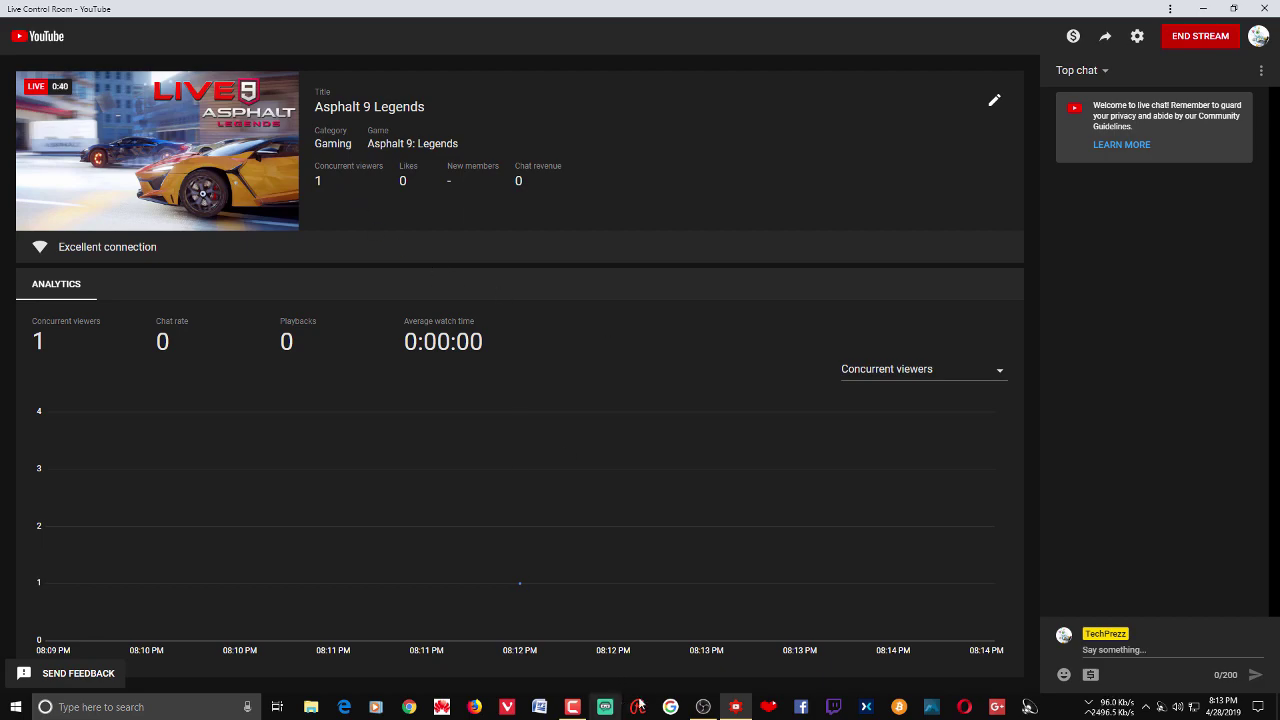
- Show the Still Asphalt Photo source again in OBS and return to YouTube's Live Control Room
{"action": "left_click", "coordinate": [703, 706]}
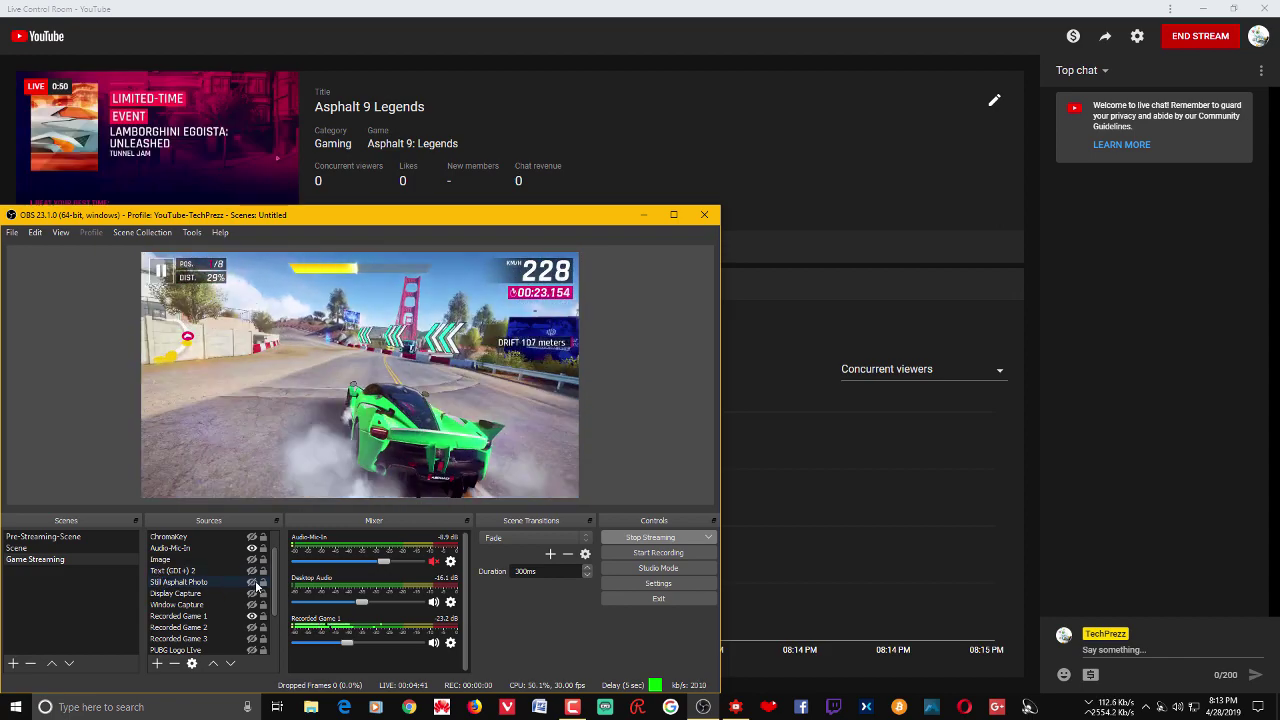
{"action": "left_click", "coordinate": [251, 582]}
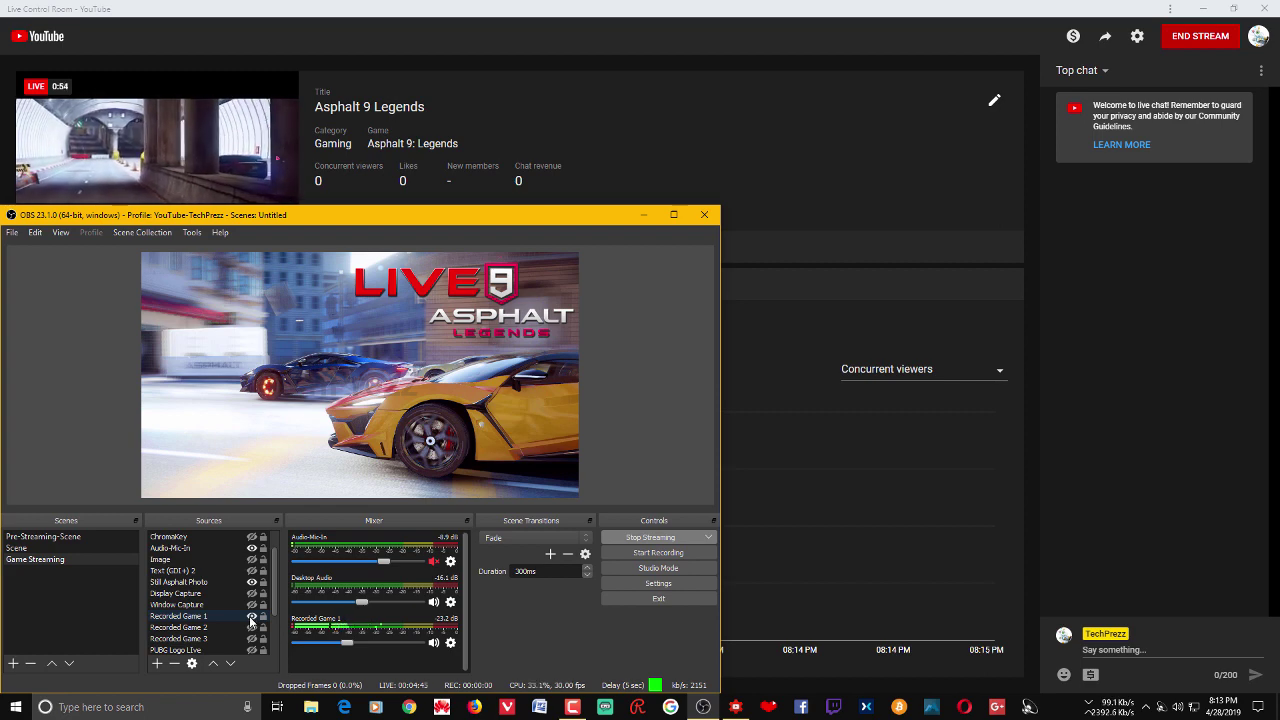
{"action": "left_click", "coordinate": [83, 195]}
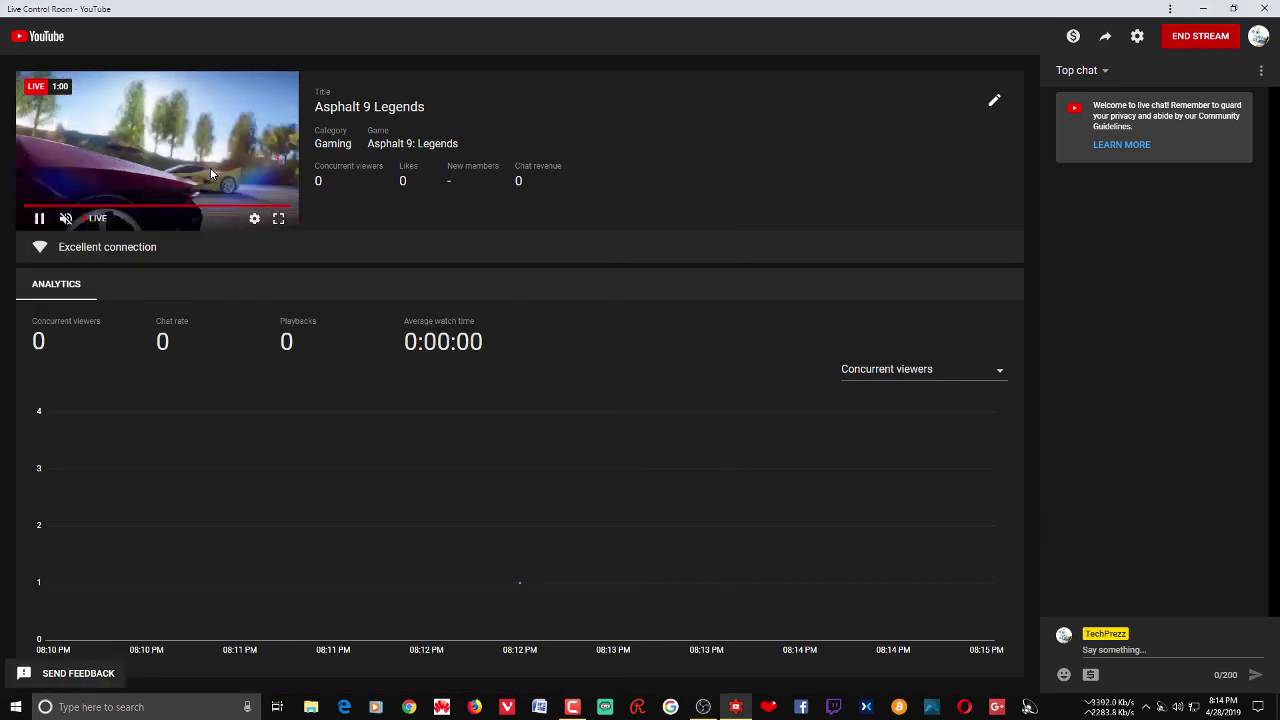
- Pause the live preview and look at the Top chat and Live chat view options
{"action": "left_click", "coordinate": [39, 218]}
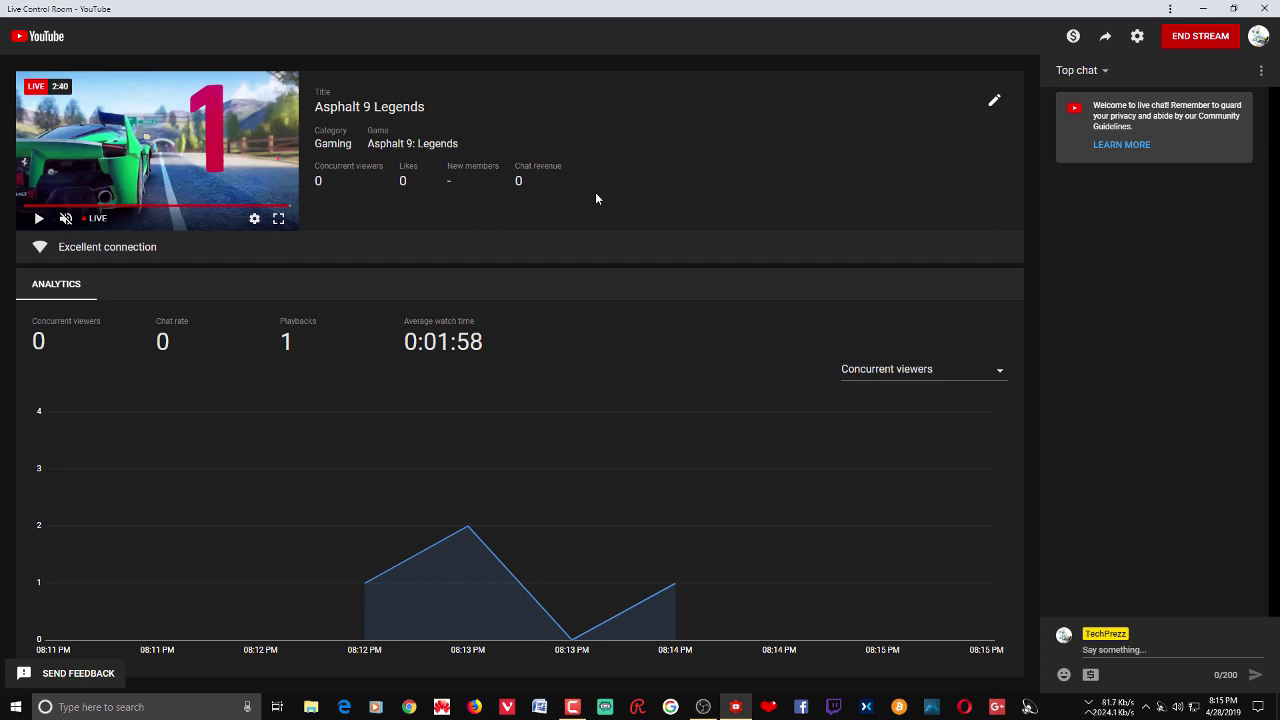
{"action": "left_click", "coordinate": [1105, 72]}
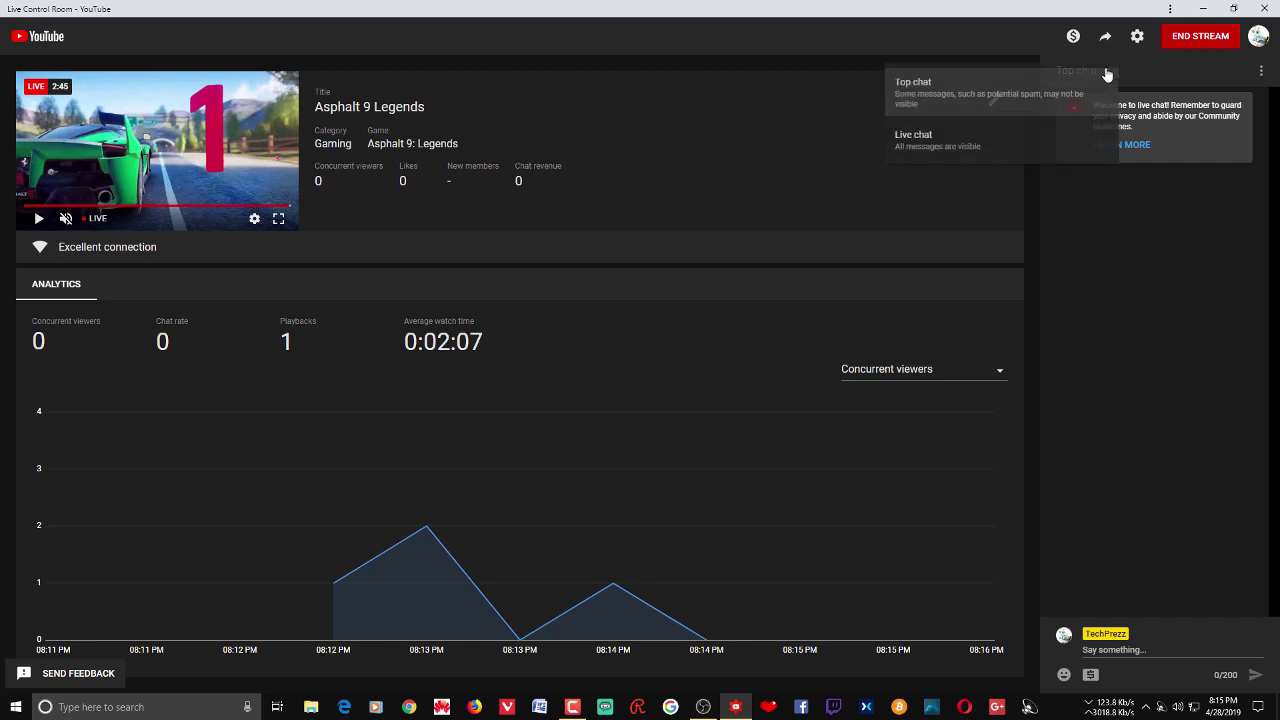
{"action": "left_click", "coordinate": [1228, 424]}
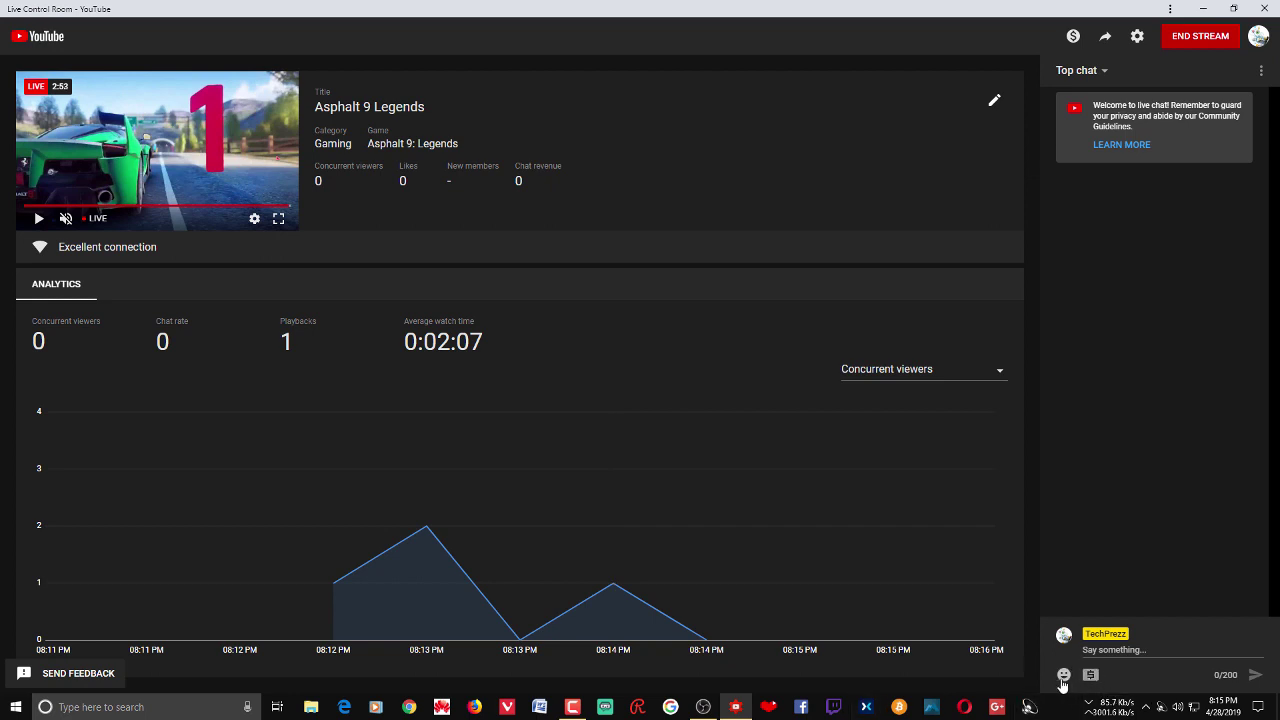
- Insert an ad into the live stream twice, resuming the paused preview in between
{"action": "left_click", "coordinate": [1074, 40]}
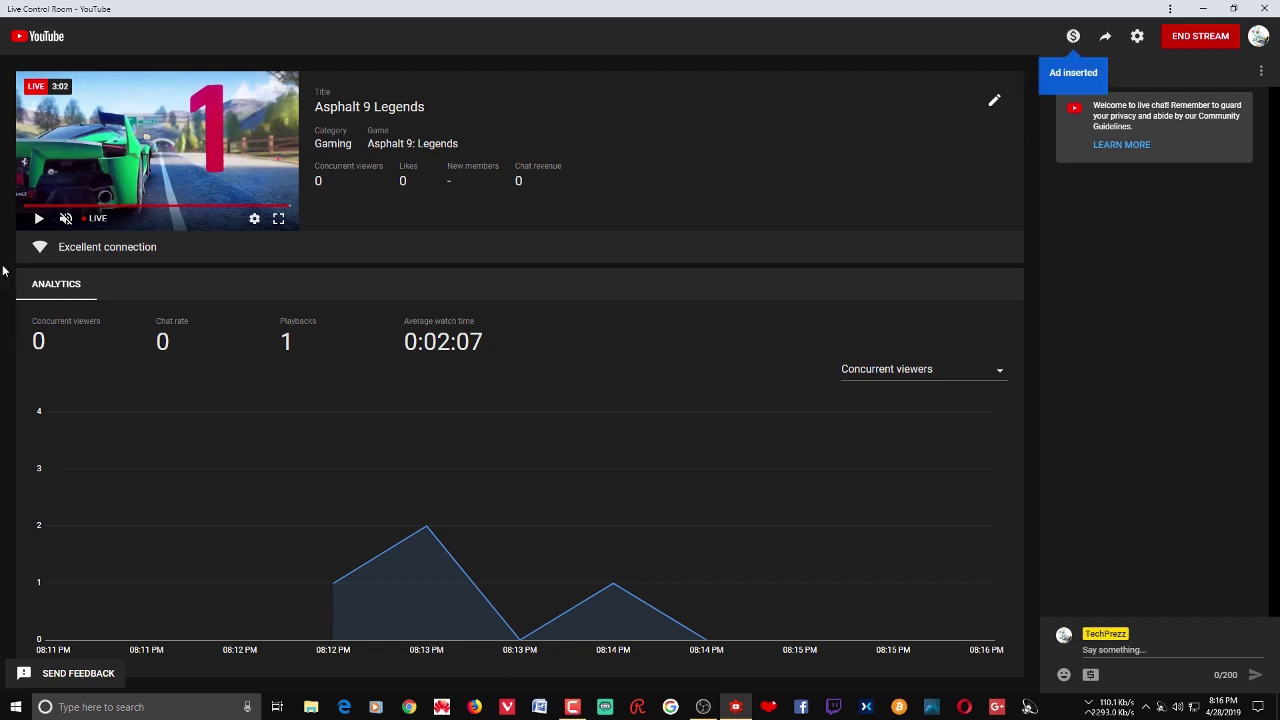
{"action": "left_click", "coordinate": [38, 218]}
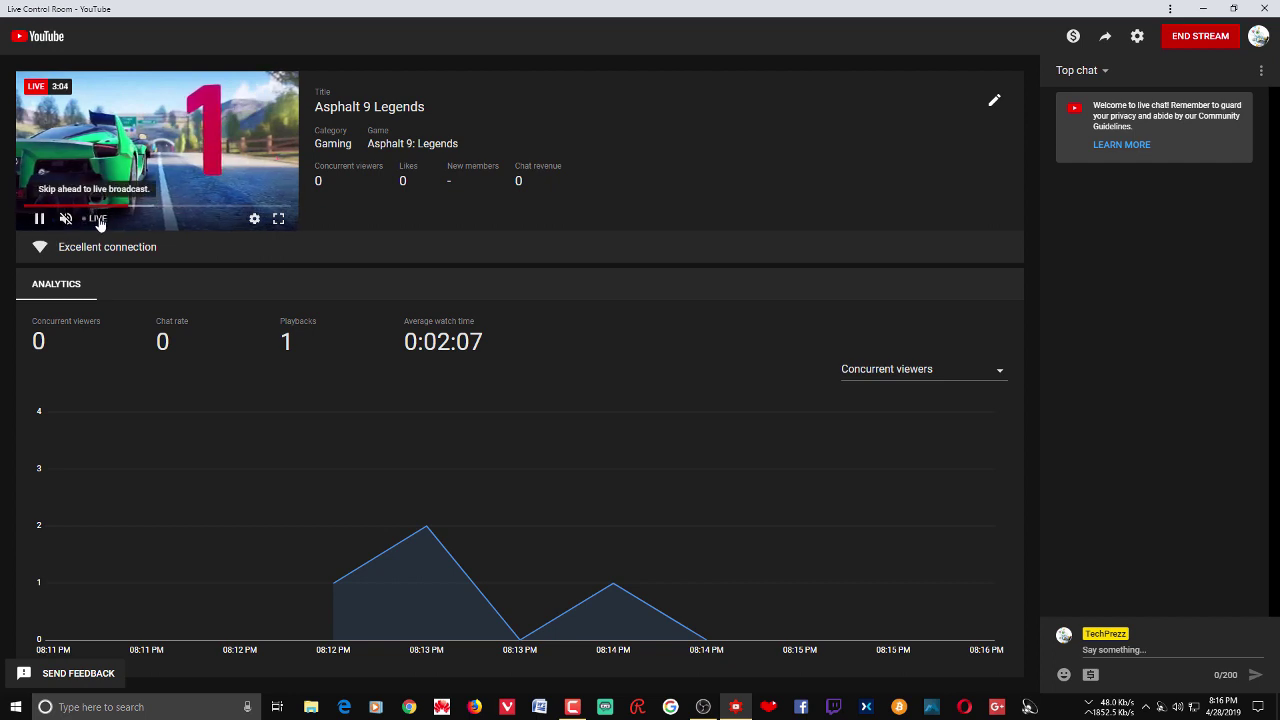
{"action": "left_click", "coordinate": [1073, 37]}
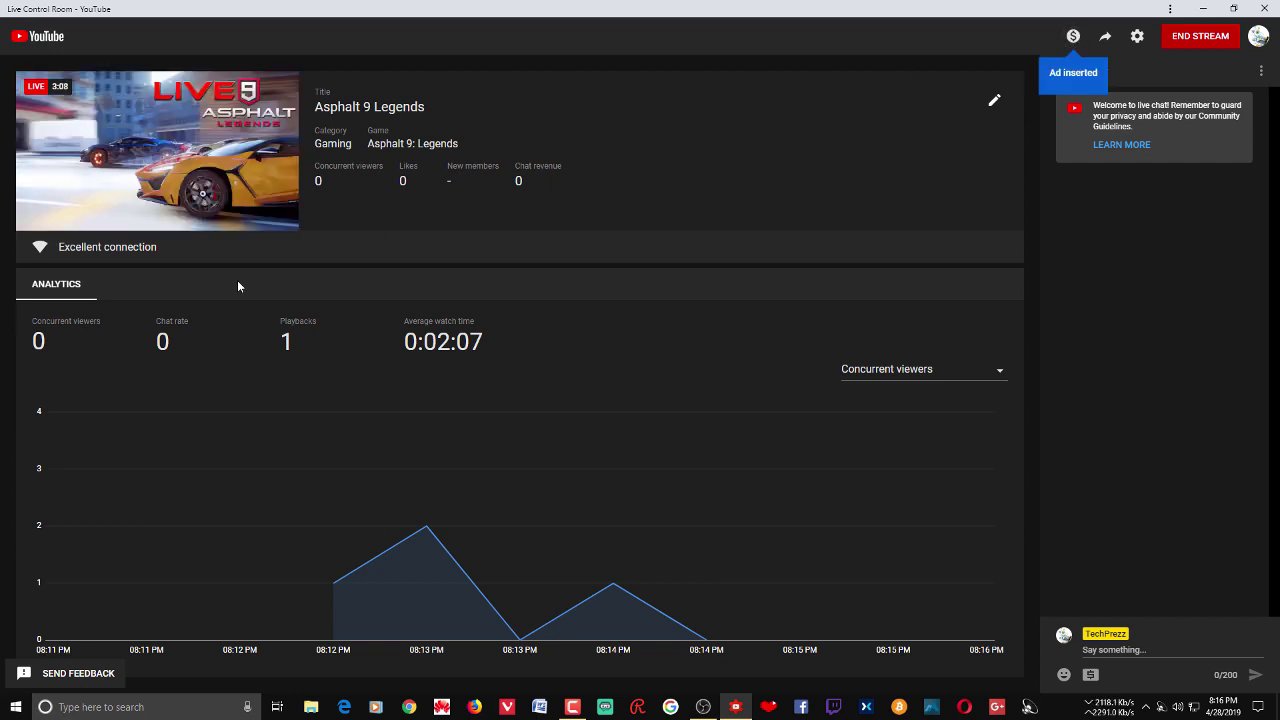
{"action": "mouse_move", "coordinate": [155, 147]}
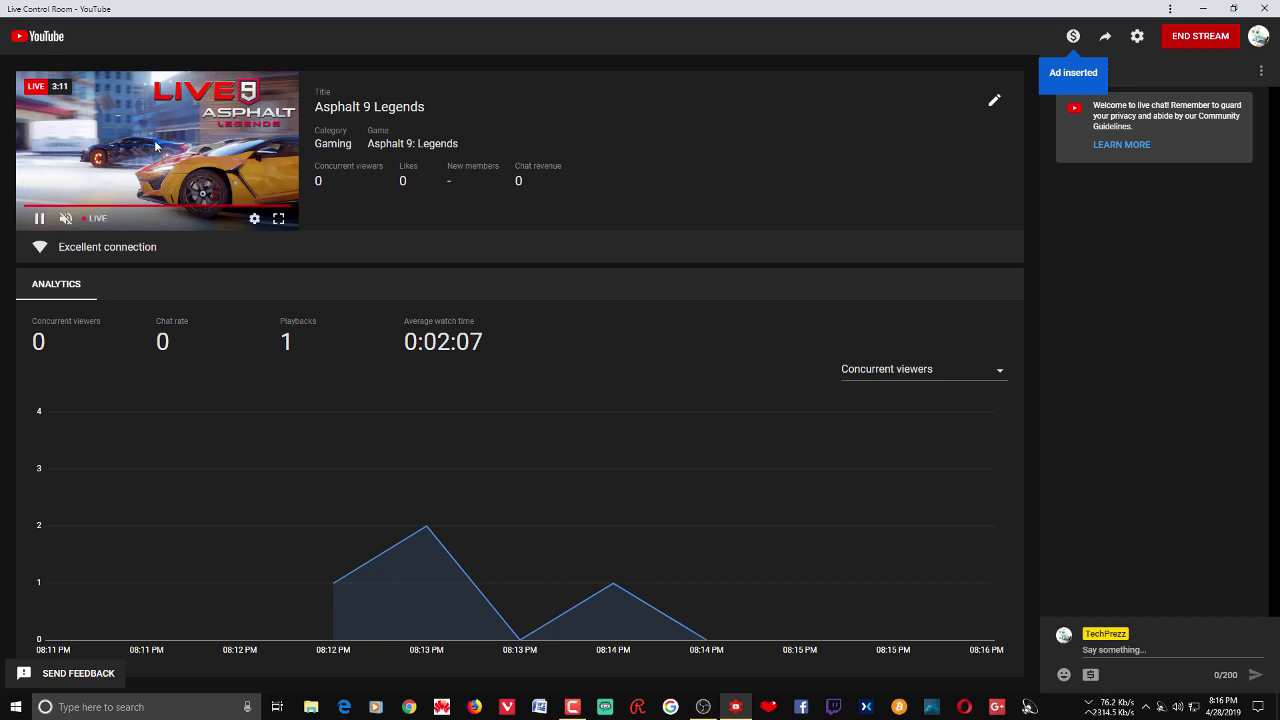
- Pause the live preview and look at the stream's sharing options, including its link and start time
{"action": "left_click", "coordinate": [155, 147]}
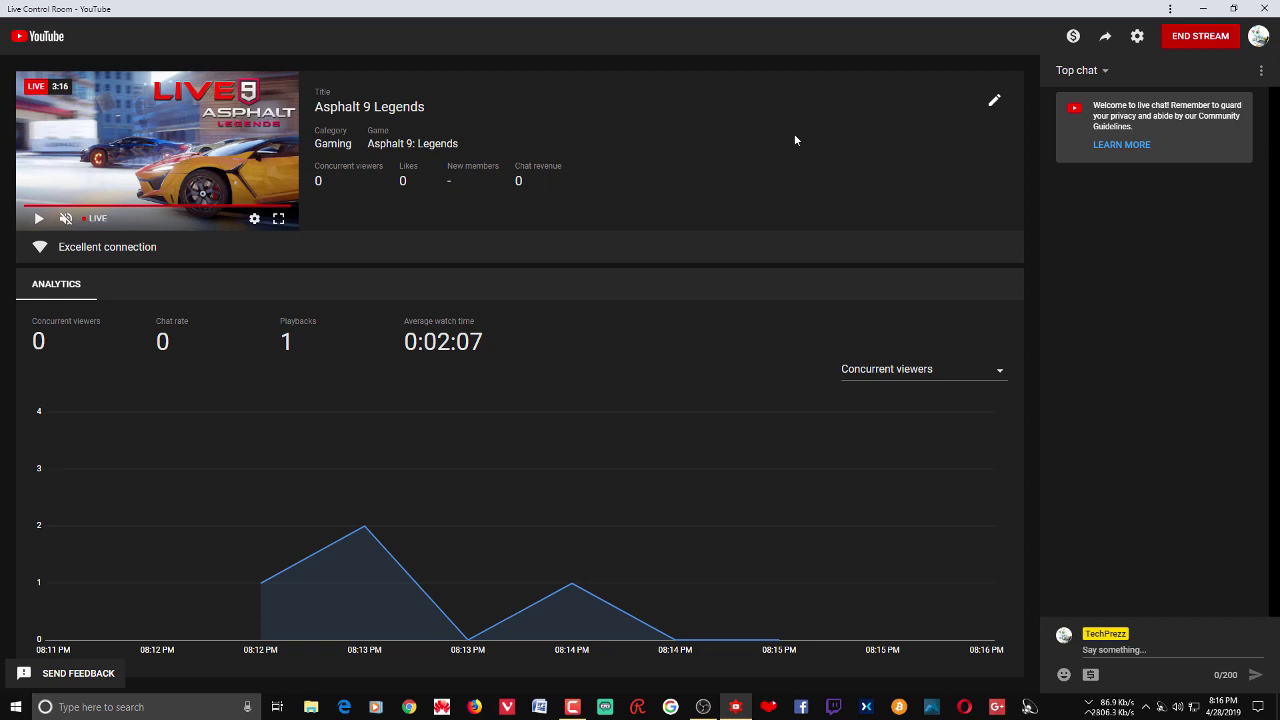
{"action": "left_click", "coordinate": [1108, 40]}
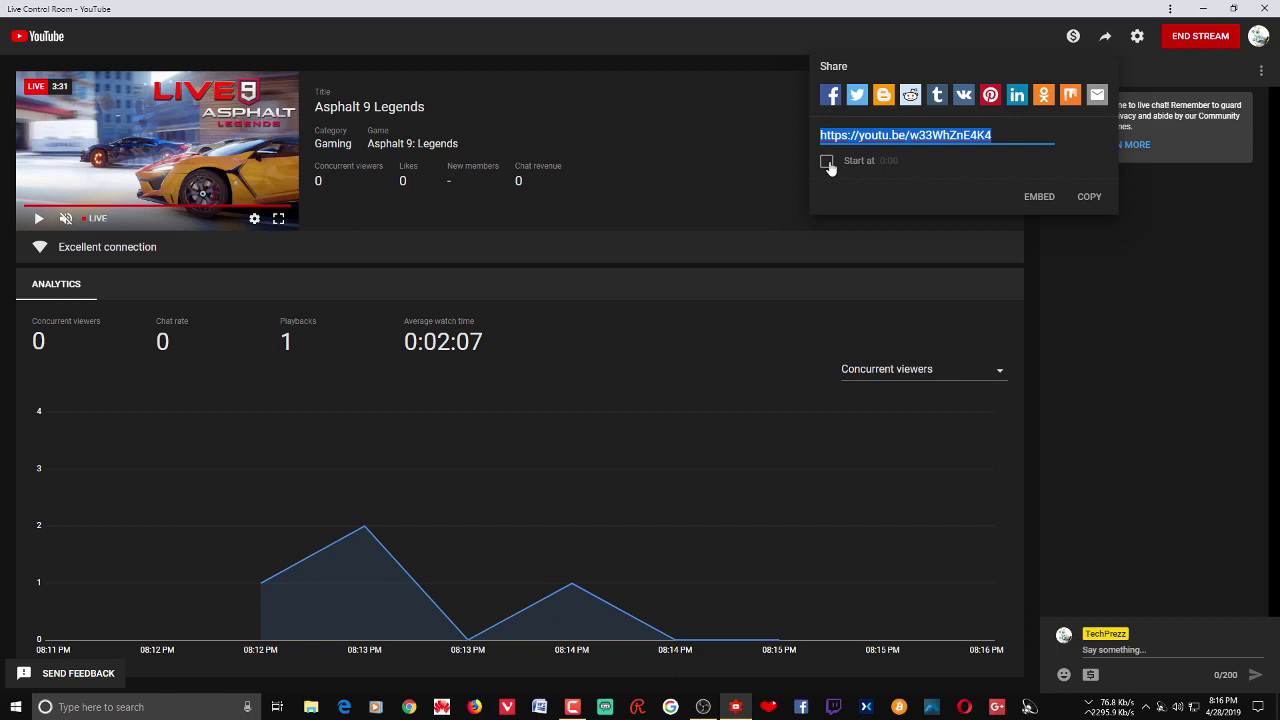
{"action": "left_click", "coordinate": [790, 82]}
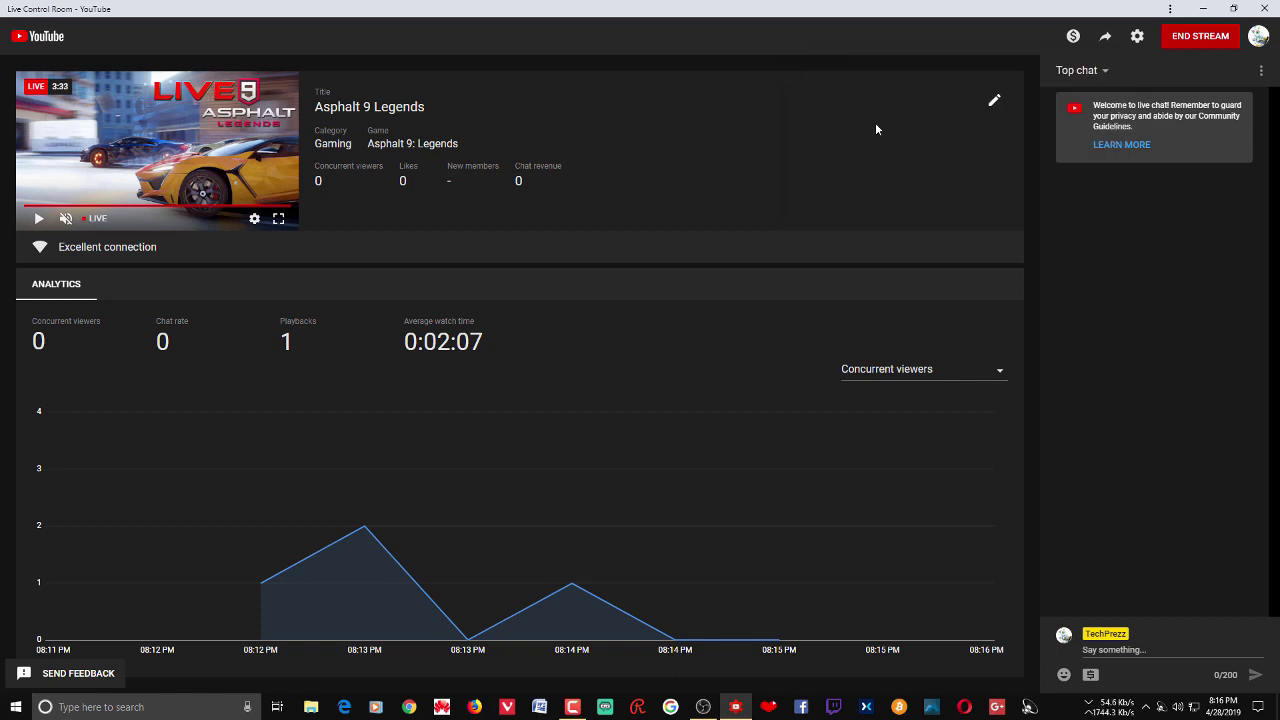
- Review the stream settings for setup, details, ingestion, monetisation and live chat, and close them discarding any changes
{"action": "left_click", "coordinate": [1137, 37]}
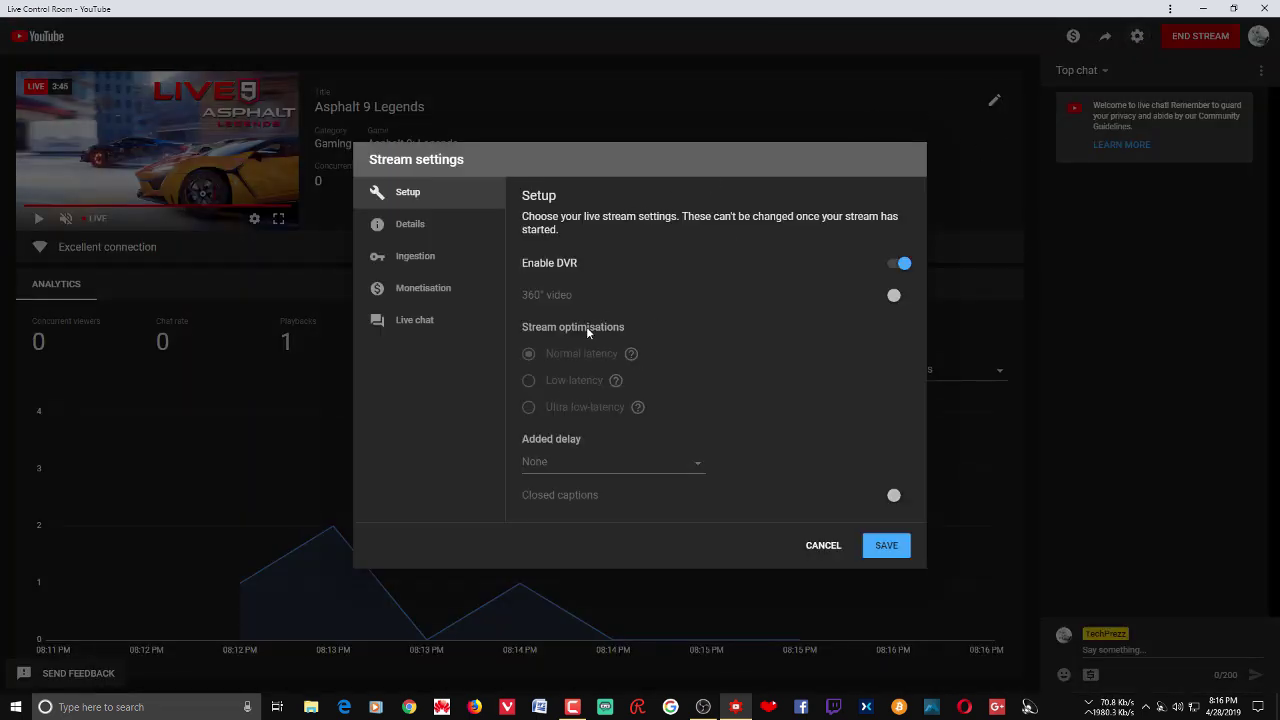
{"action": "left_click", "coordinate": [428, 230]}
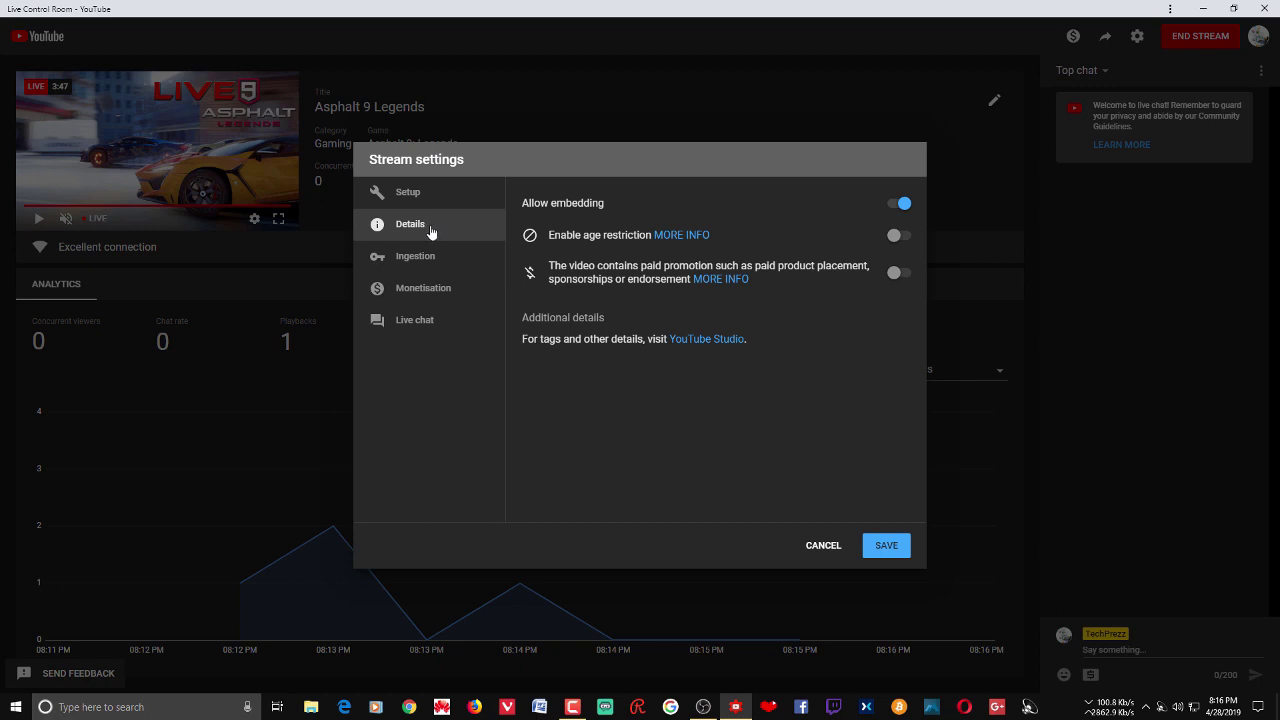
{"action": "left_click", "coordinate": [443, 266]}
{"action": "left_click", "coordinate": [447, 291]}
{"action": "left_click", "coordinate": [414, 329]}
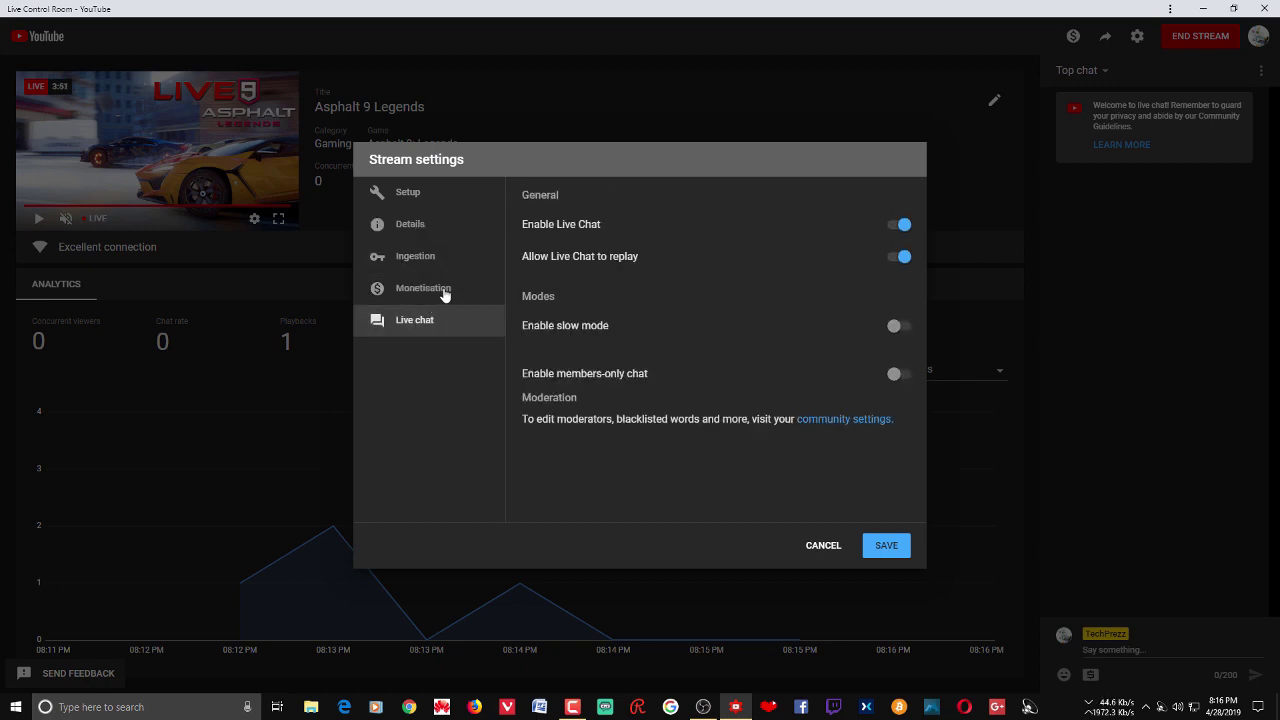
{"action": "left_click", "coordinate": [443, 291]}
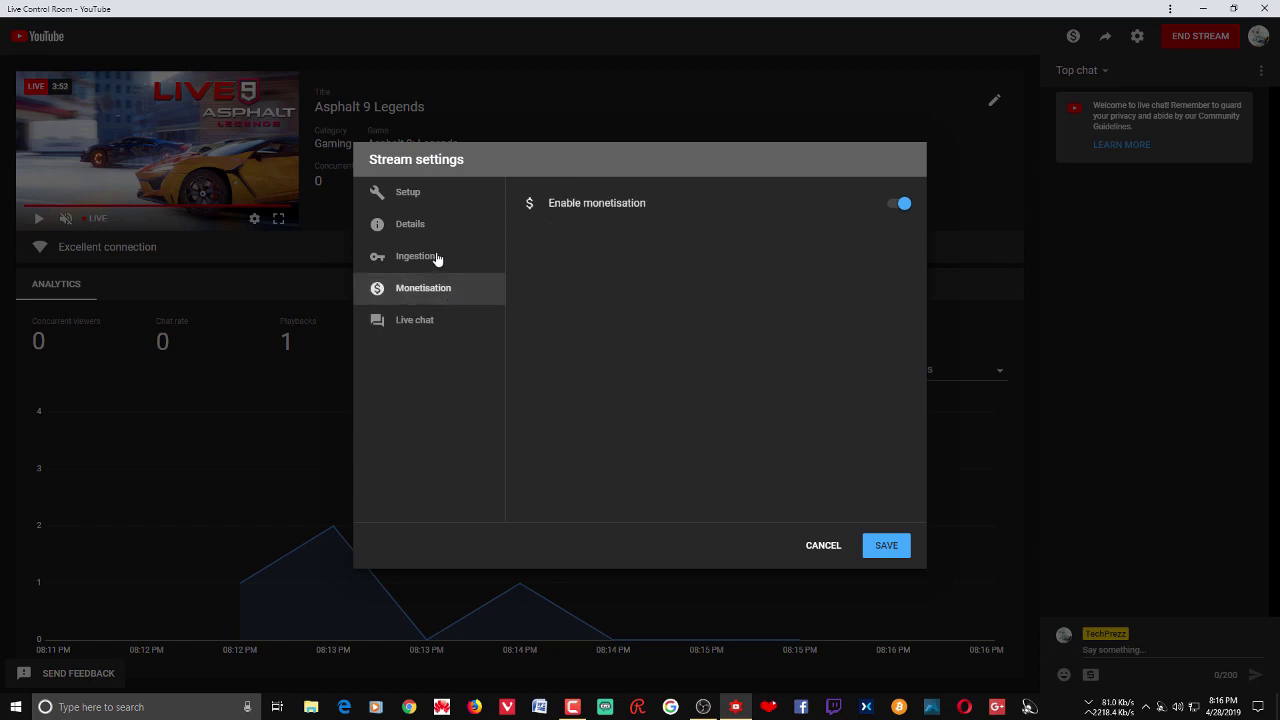
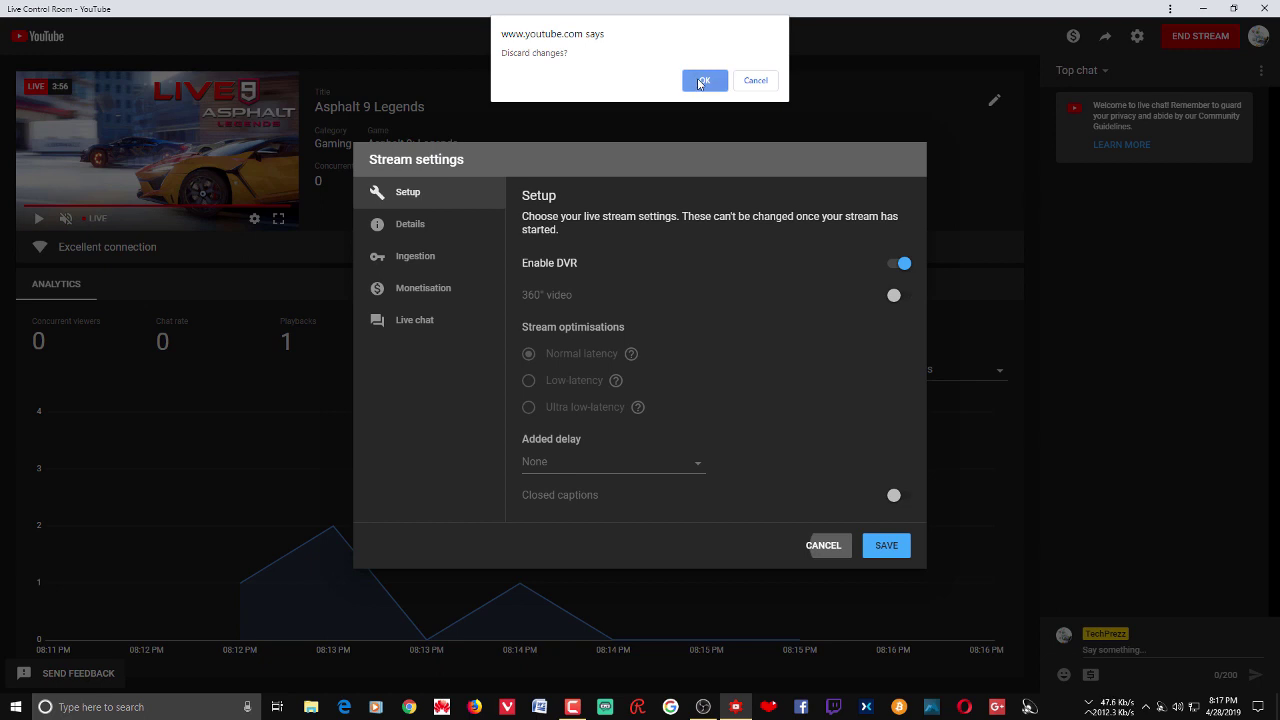
{"action": "left_click", "coordinate": [700, 80]}
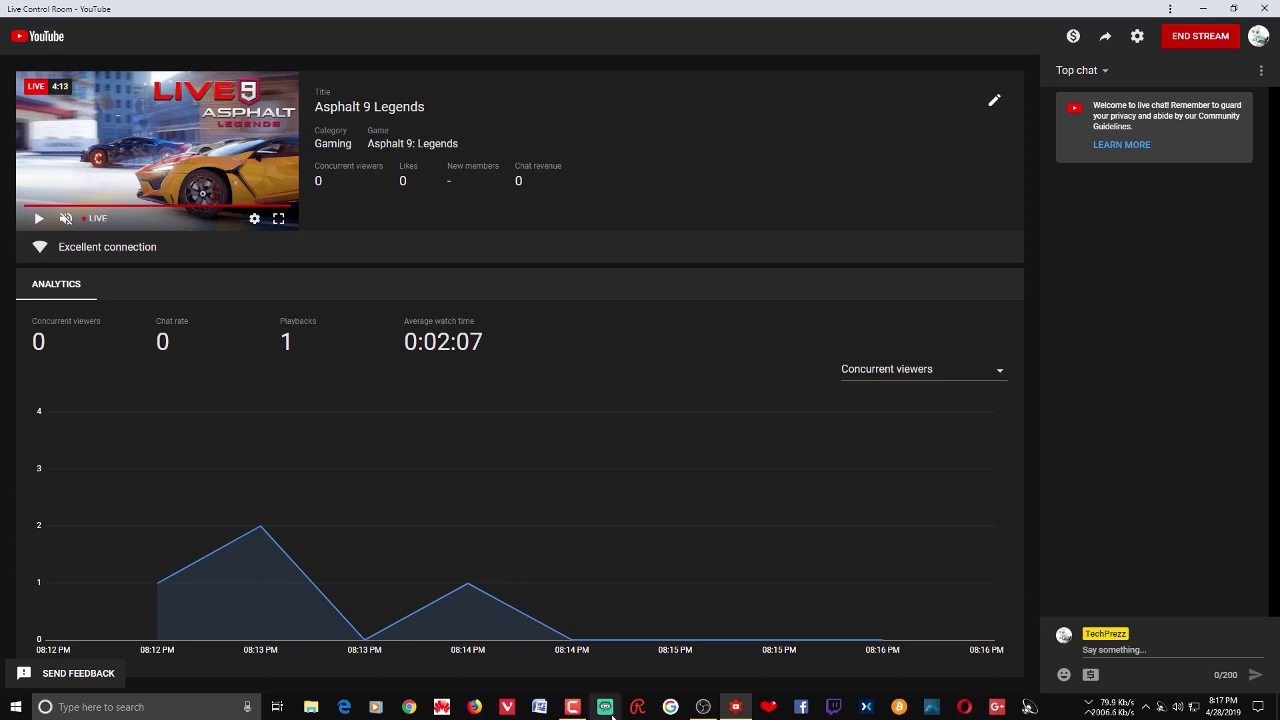
- Switch to OBS, stop streaming with the delay discarded, and minimise its window to return to YouTube
{"action": "left_click", "coordinate": [703, 707]}
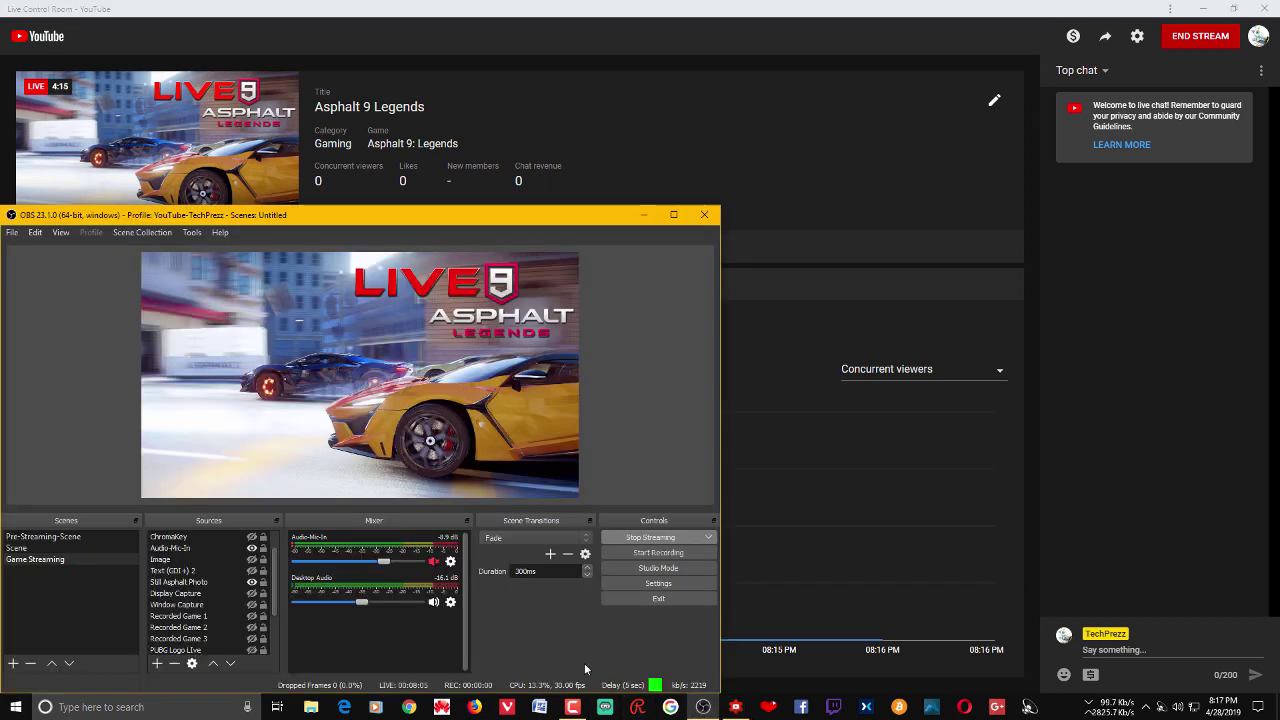
{"action": "left_click", "coordinate": [690, 537]}
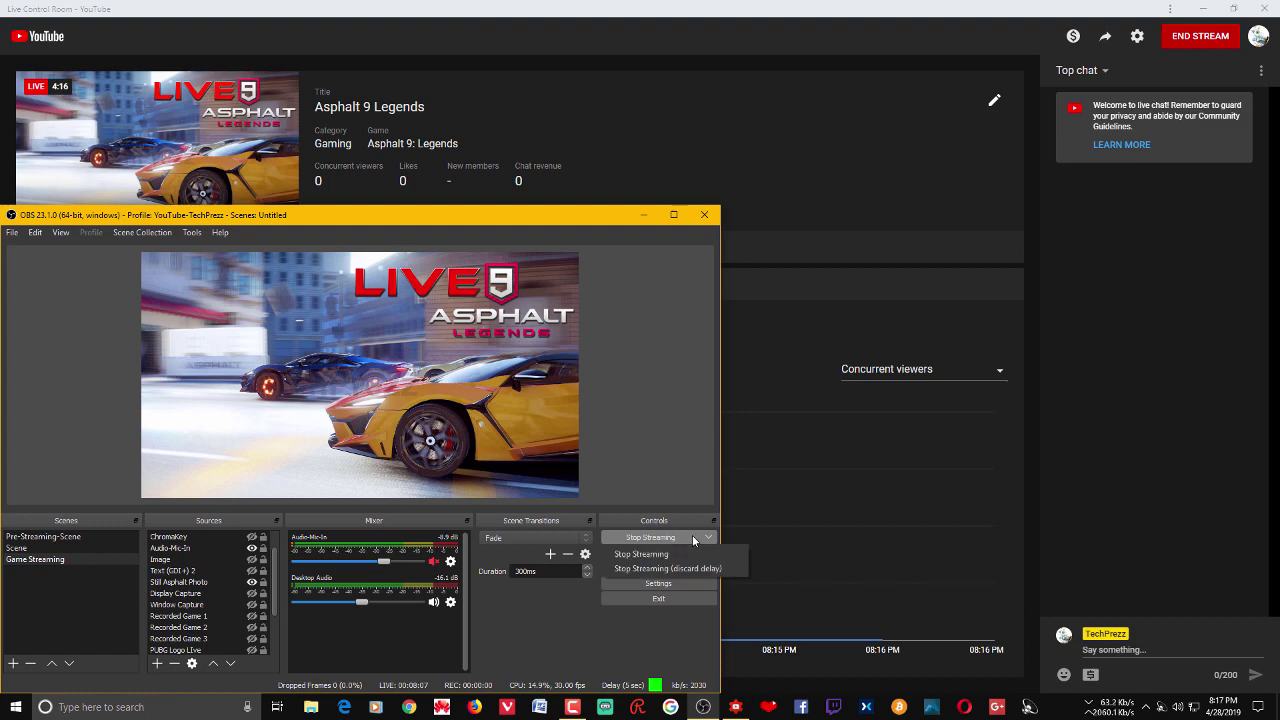
{"action": "left_click", "coordinate": [668, 568]}
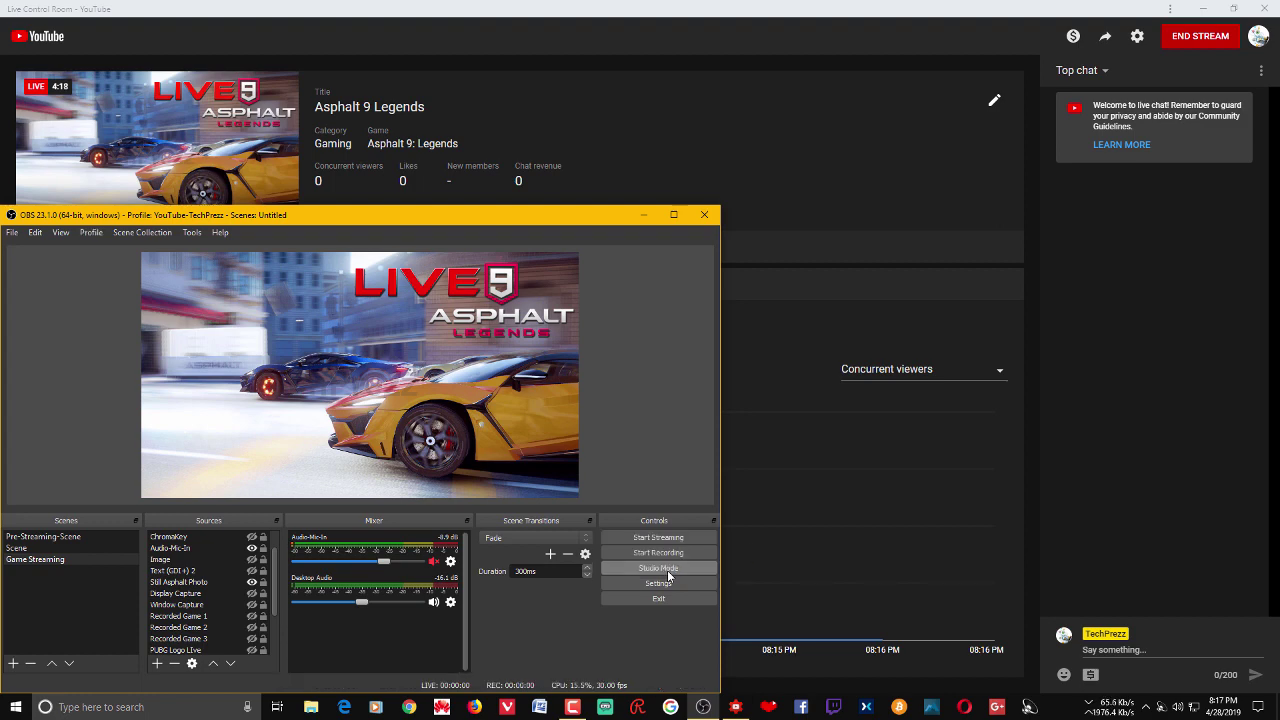
{"action": "left_click", "coordinate": [644, 214]}
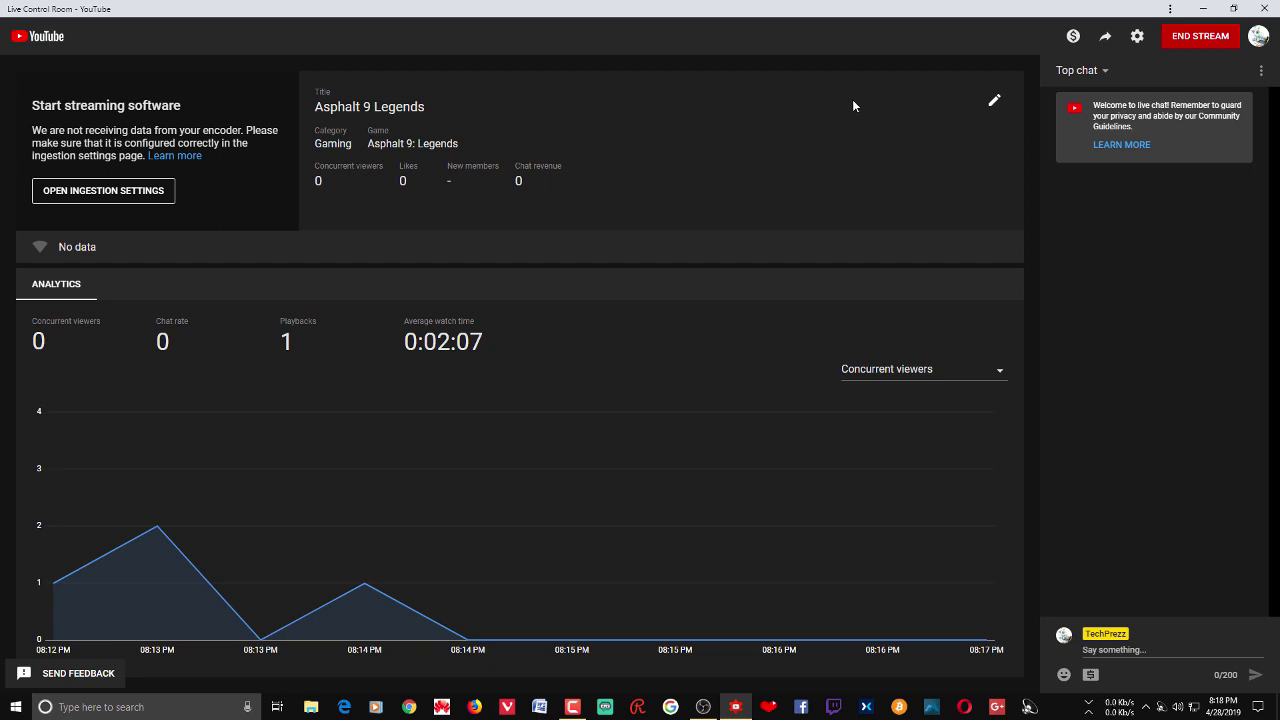
- End the Asphalt 9 Legends live stream on YouTube and close the finished-stream summary
{"action": "left_click", "coordinate": [1189, 47]}
{"action": "left_click", "coordinate": [757, 370]}
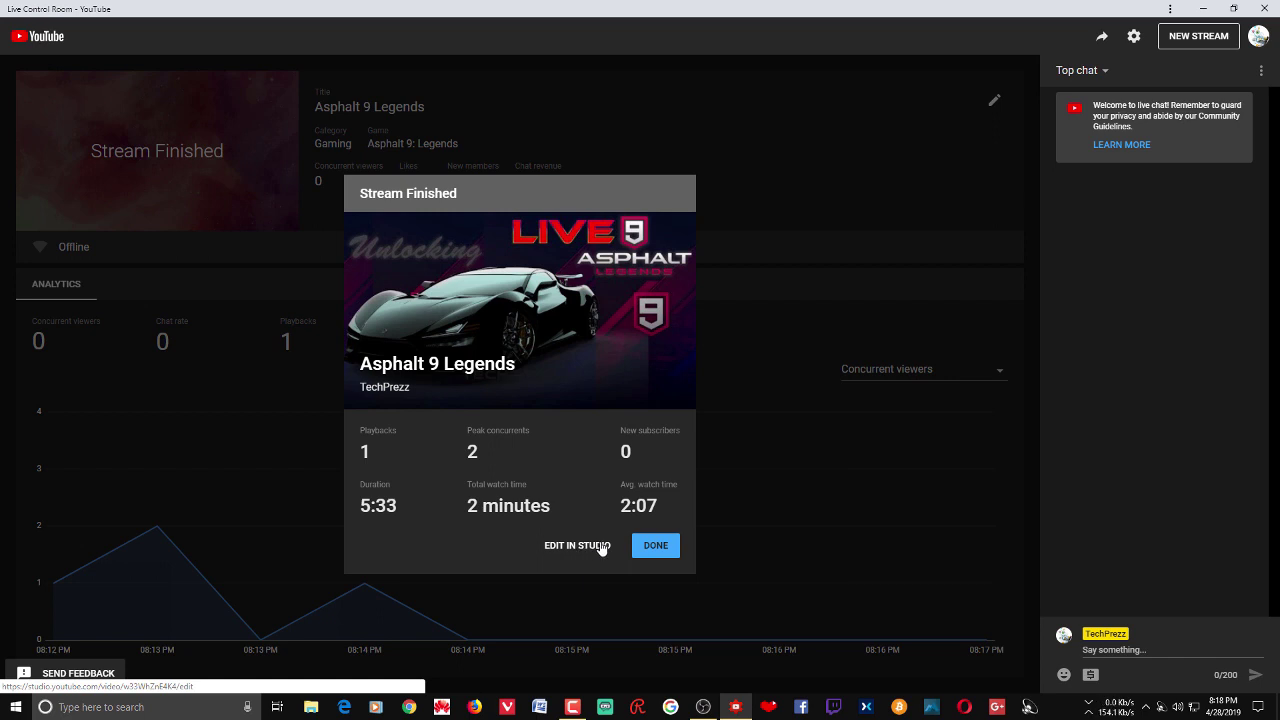
{"action": "left_click", "coordinate": [650, 547]}
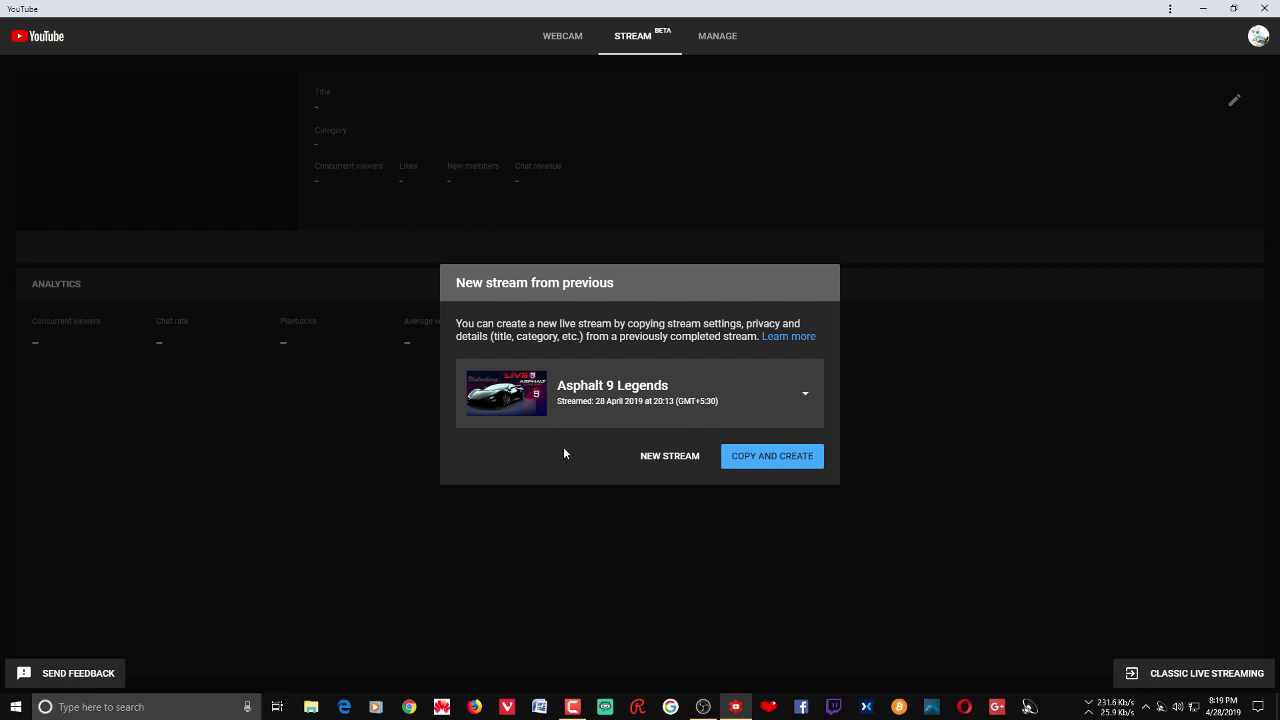
- Create a new stream copied from the 23 April 2019 Asphalt 9 Caribbean Update stream and turn off Schedule for later
{"action": "left_click", "coordinate": [808, 407]}
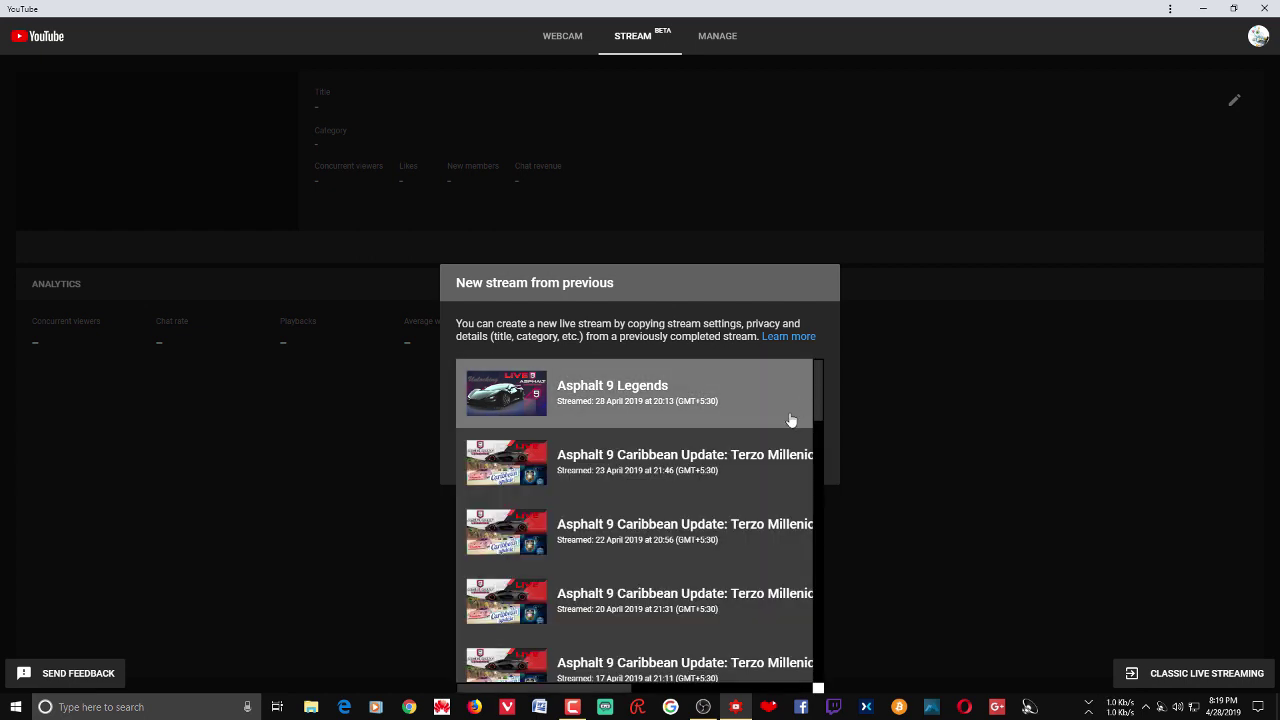
{"action": "left_click", "coordinate": [663, 488]}
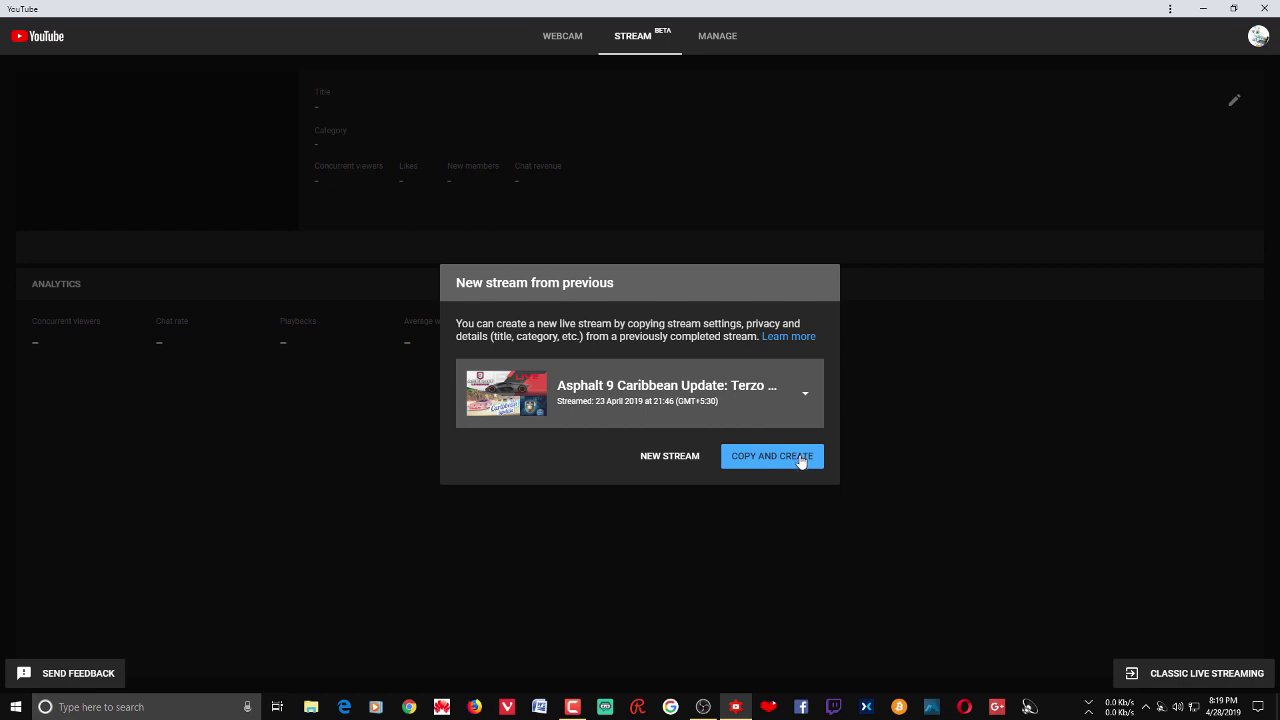
{"action": "mouse_move", "coordinate": [703, 712]}
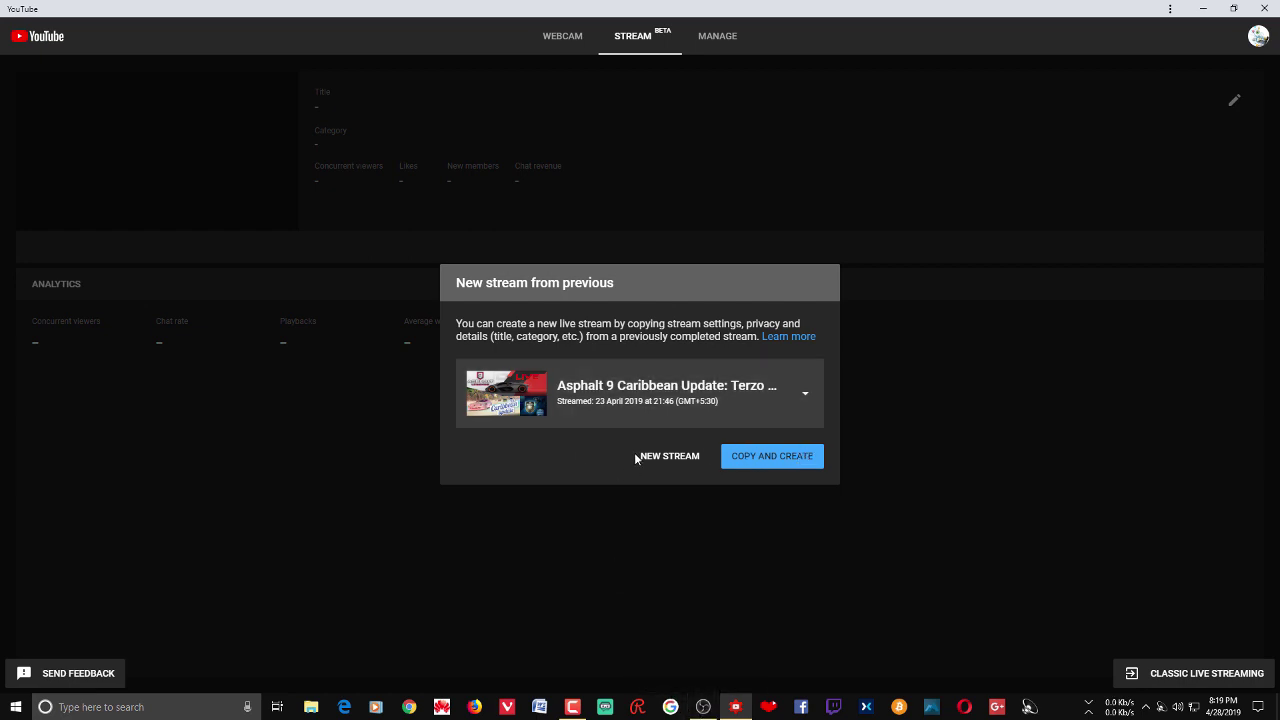
{"action": "left_click", "coordinate": [773, 458]}
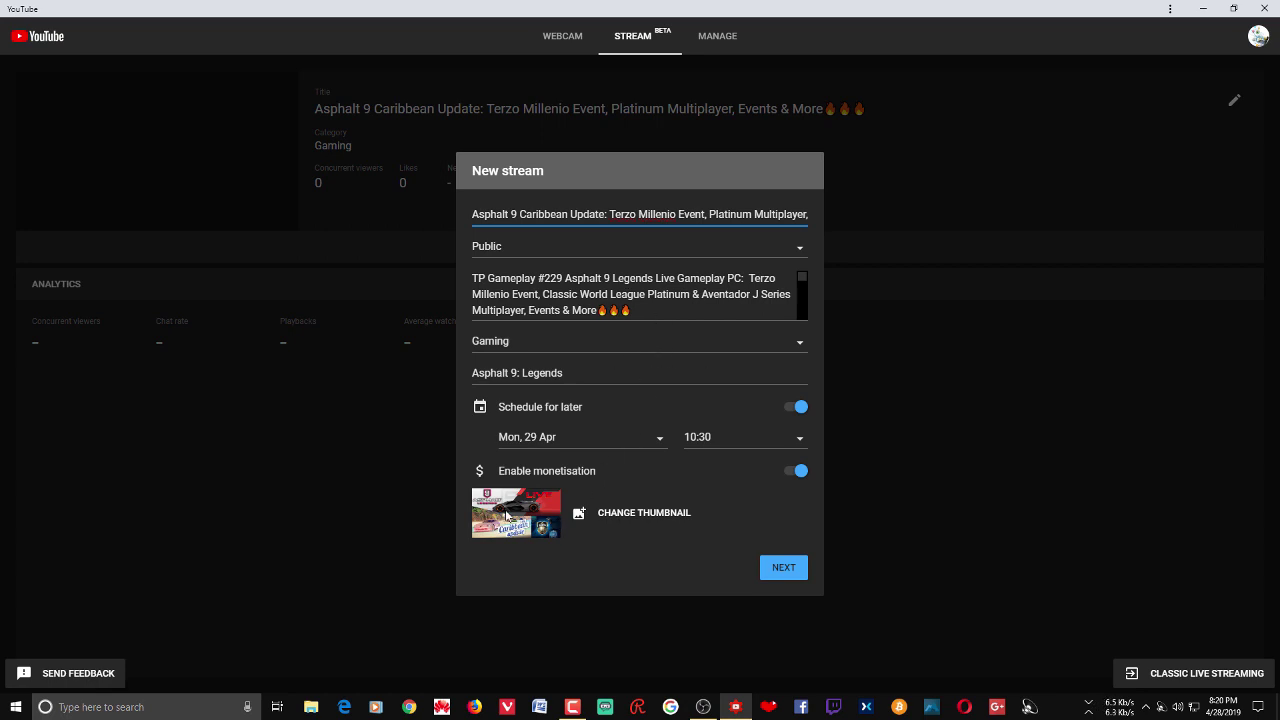
{"action": "left_click", "coordinate": [797, 408]}
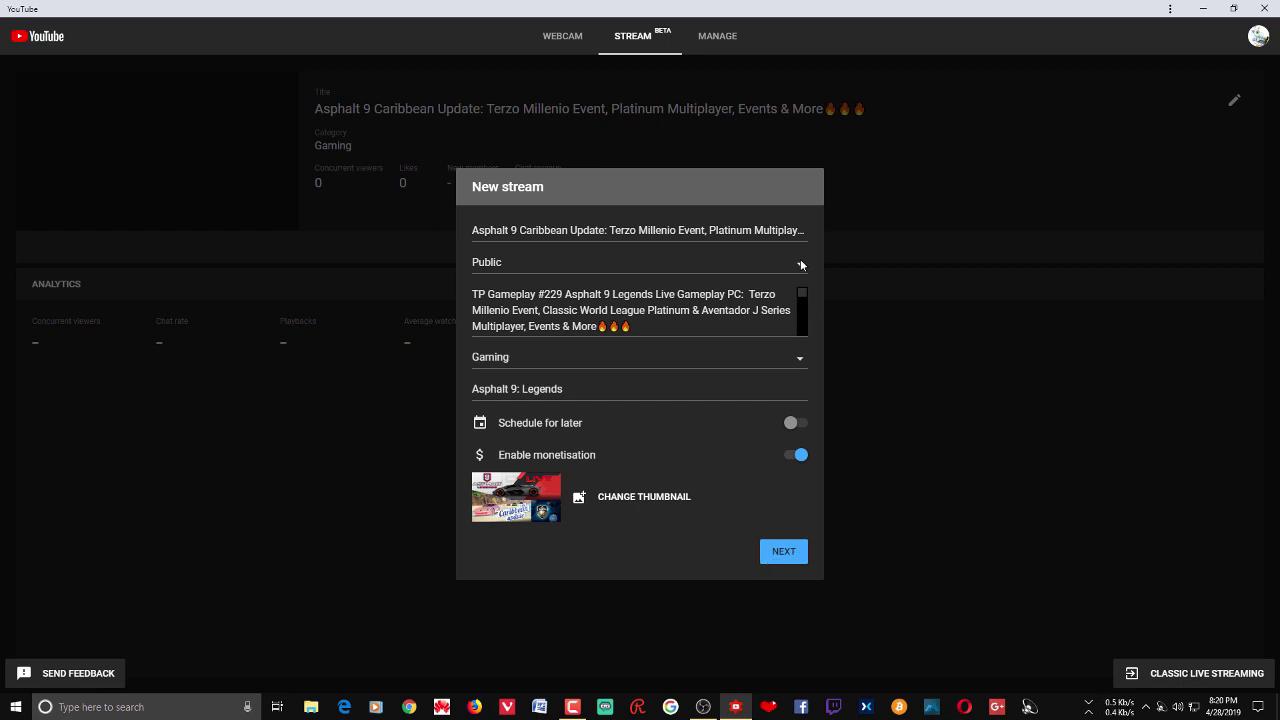
- Look at the webcam streaming page and browse the upcoming streams among the live and scheduled ones
{"action": "left_click", "coordinate": [565, 40]}
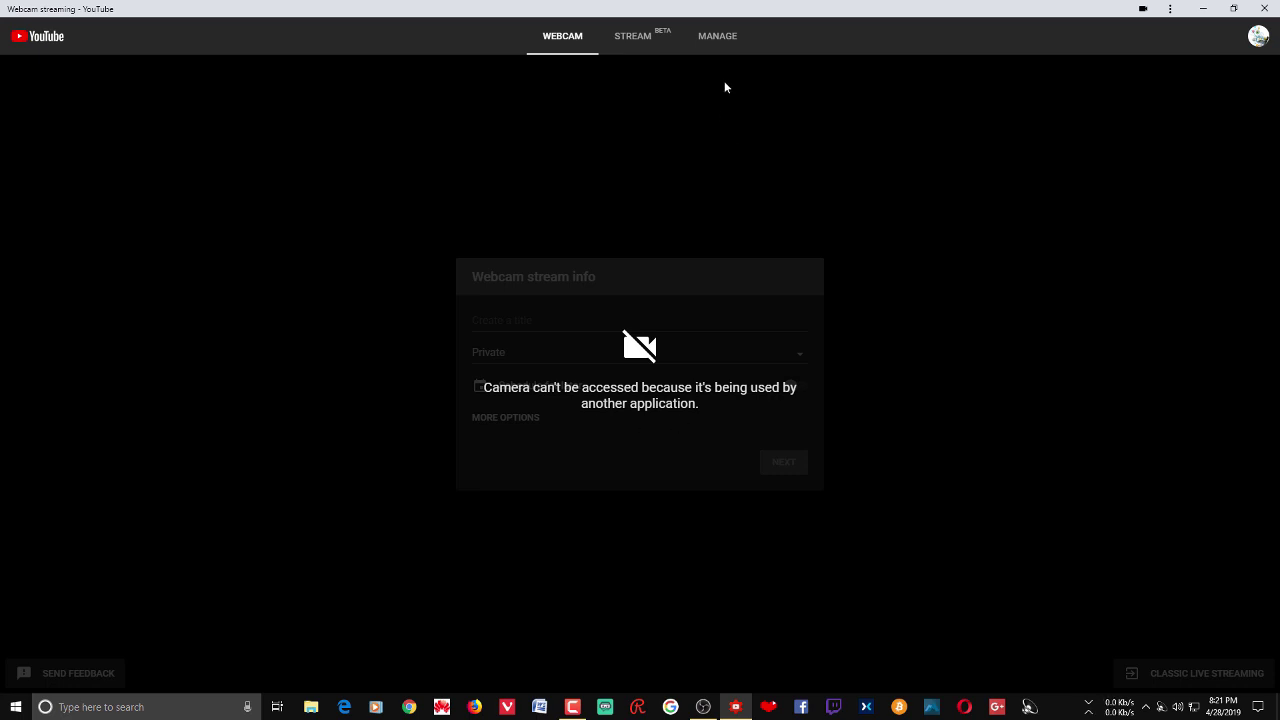
{"action": "left_click", "coordinate": [724, 46]}
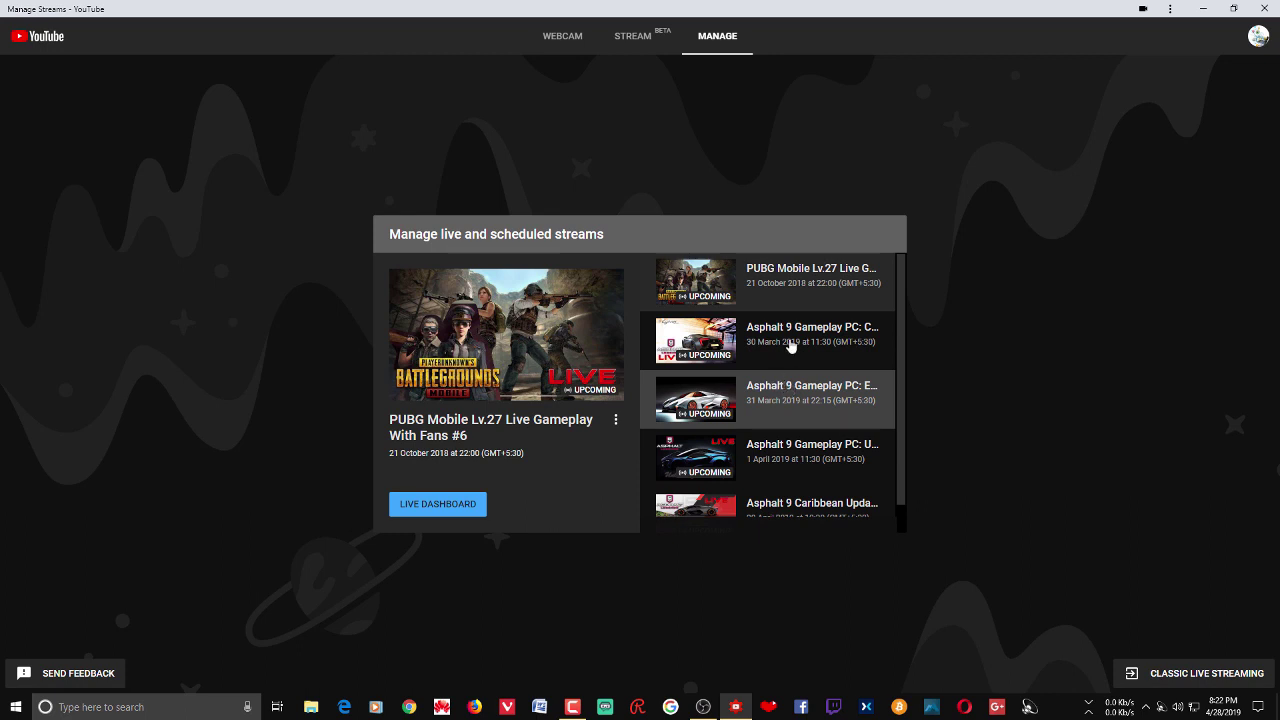
{"action": "scroll", "coordinate": [805, 345], "scroll_direction": "down", "scroll_amount": 1}
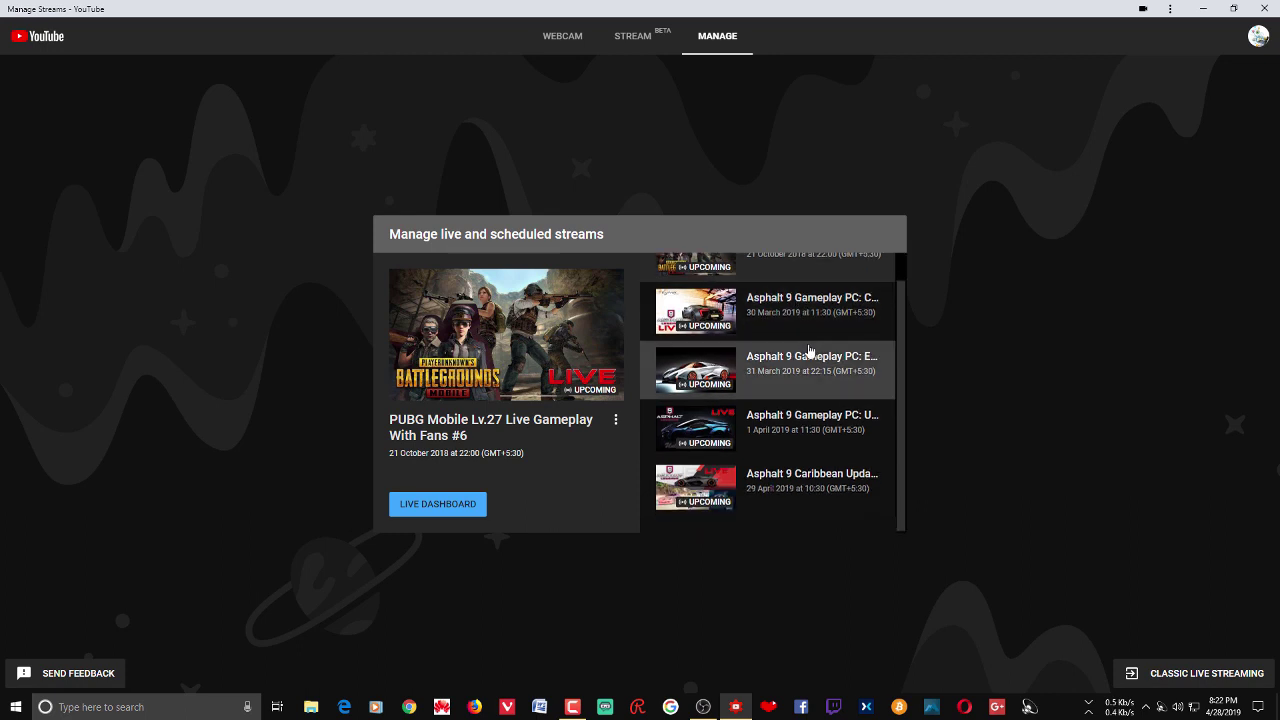
{"action": "scroll", "coordinate": [800, 428], "scroll_direction": "up", "scroll_amount": 1}
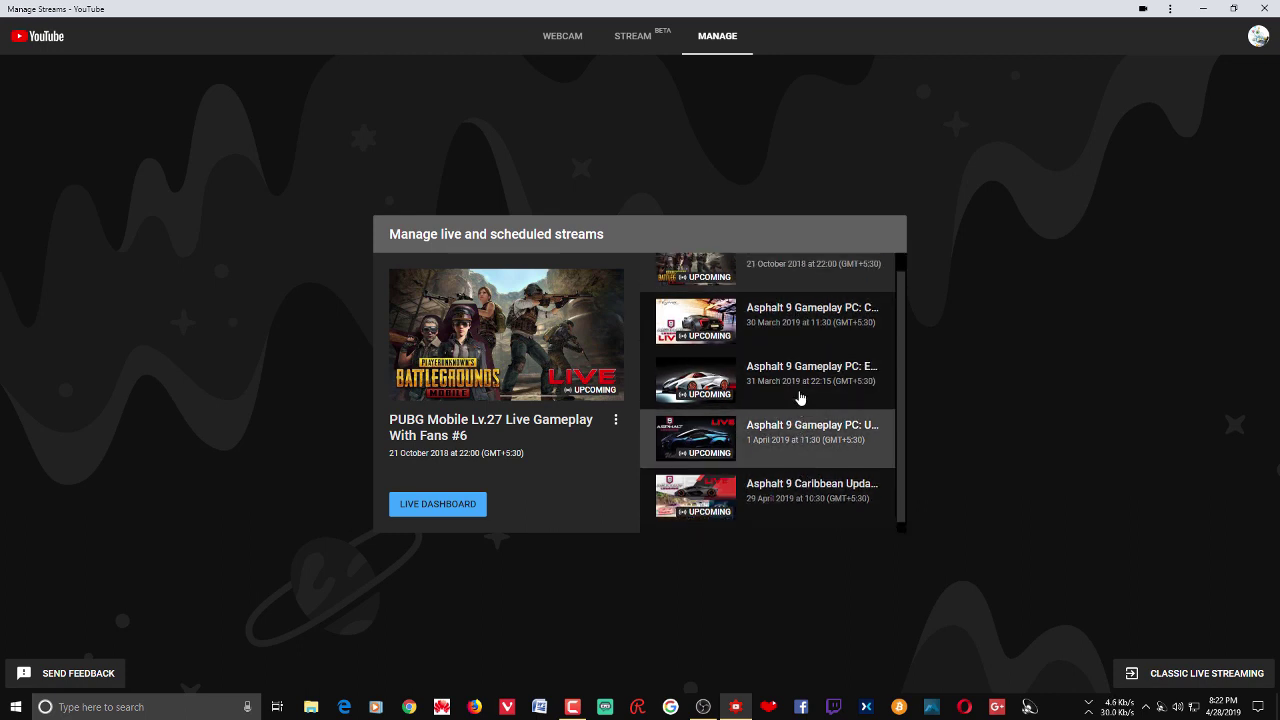
{"action": "left_click", "coordinate": [809, 350]}
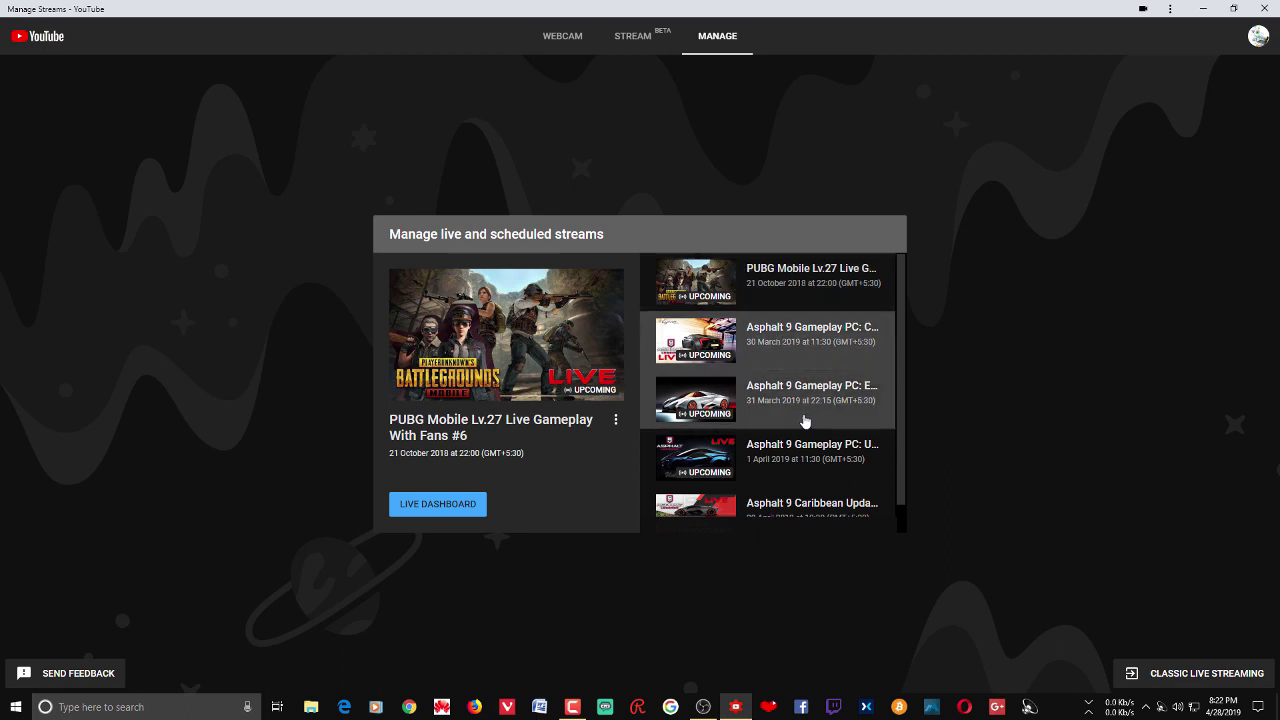
{"action": "left_click", "coordinate": [806, 422]}
{"action": "scroll", "coordinate": [806, 457], "scroll_direction": "down", "scroll_amount": 1}
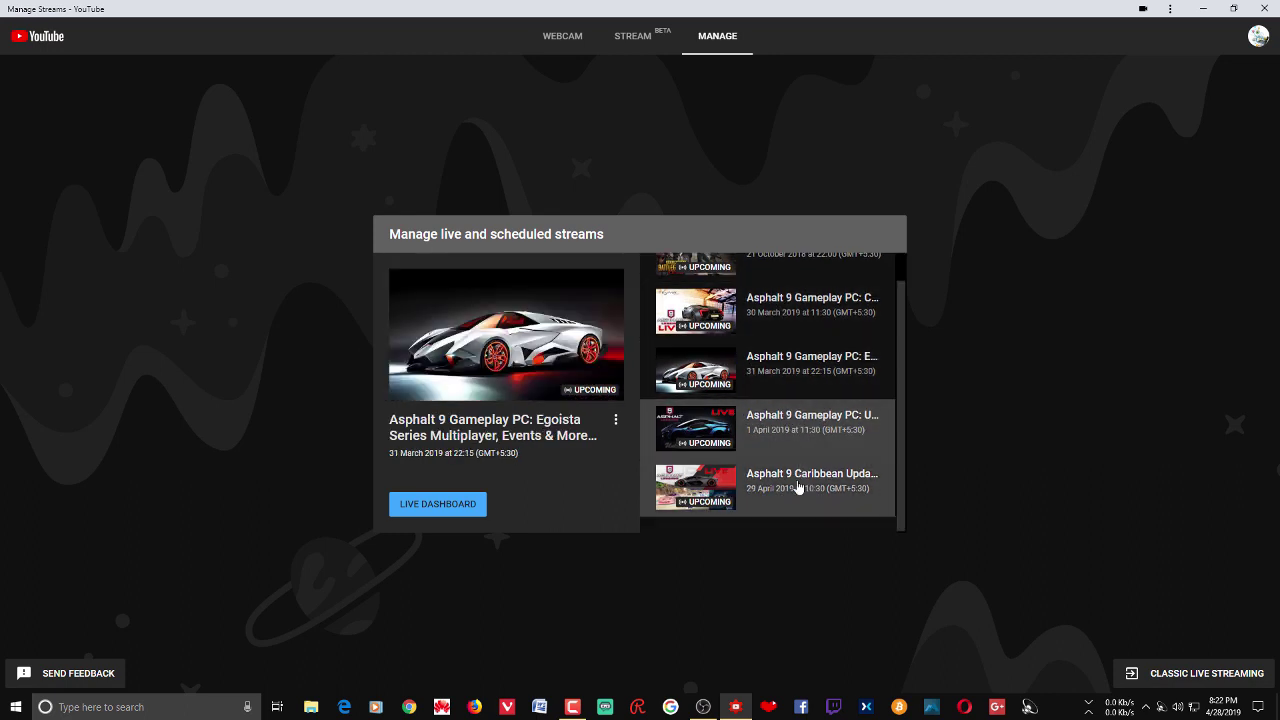
{"action": "left_click", "coordinate": [752, 478]}
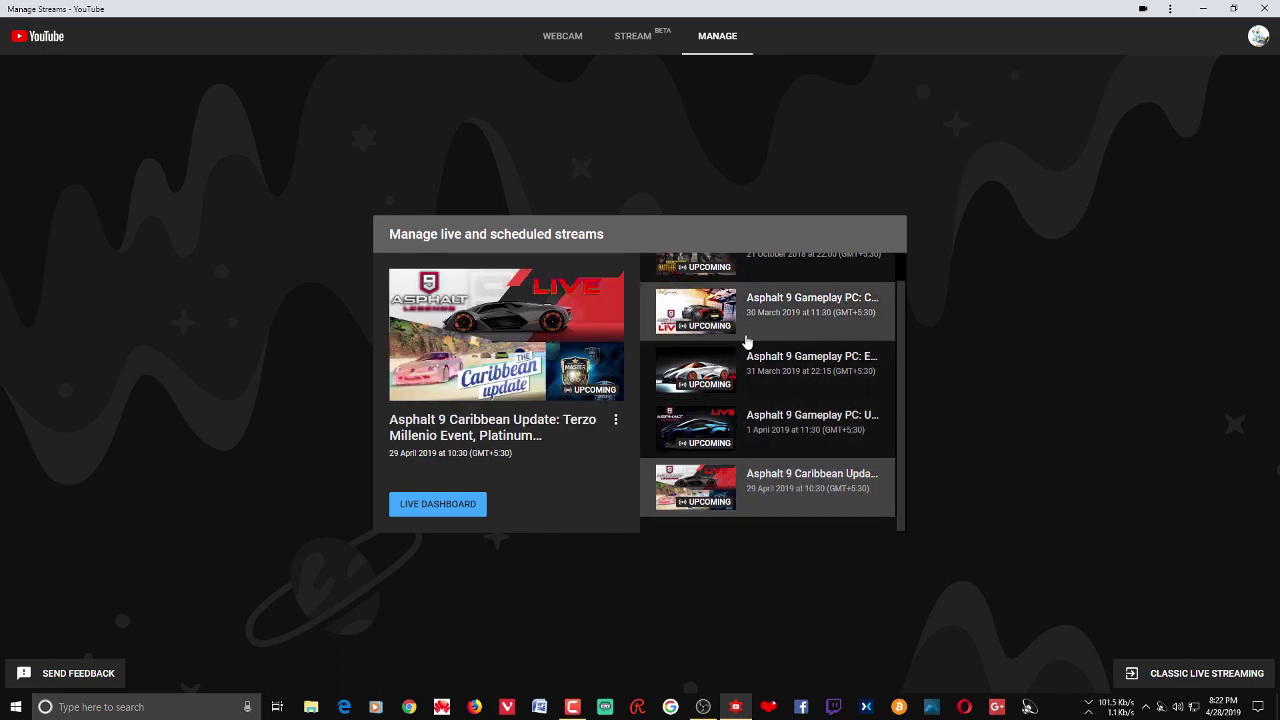
{"action": "left_click", "coordinate": [840, 377]}
{"action": "left_click", "coordinate": [823, 333]}
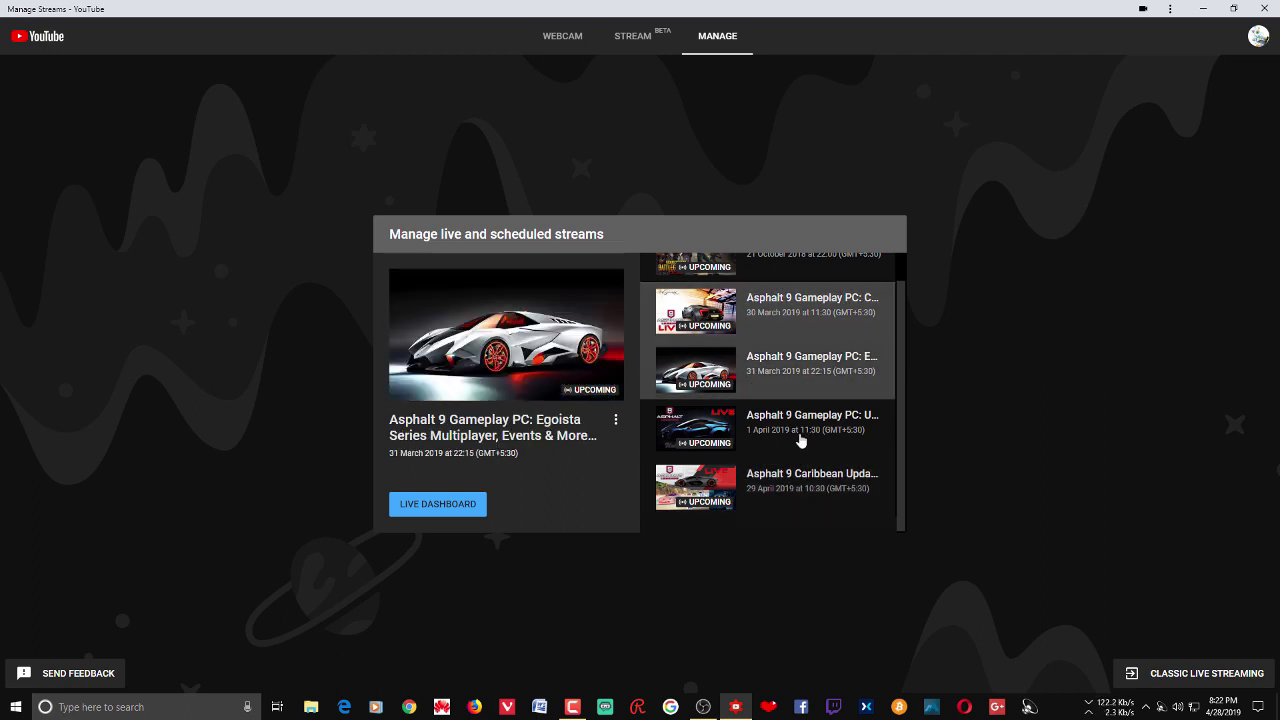
{"action": "left_click", "coordinate": [803, 440]}
- Inspect the stream key in the live dashboard of the Asphalt 9 Caribbean Update scheduled for 29 April 2019, and return to stream creation
{"action": "left_click", "coordinate": [783, 497]}
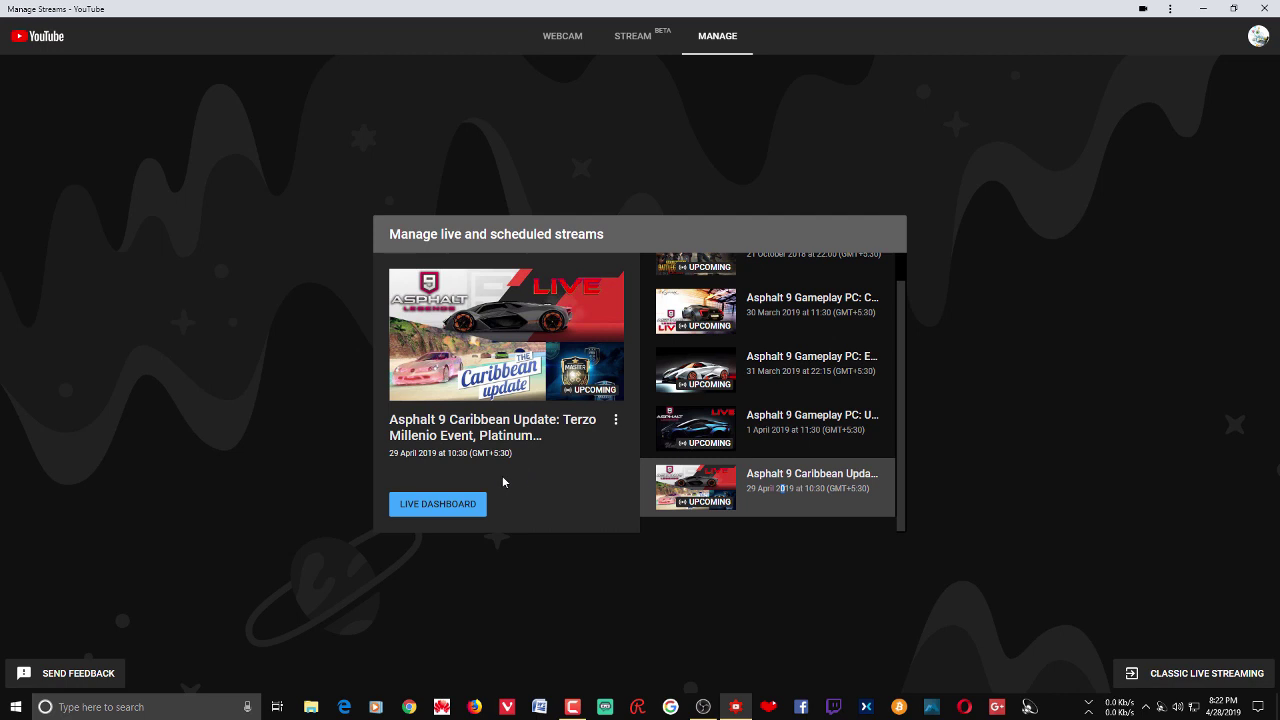
{"action": "left_click", "coordinate": [434, 501]}
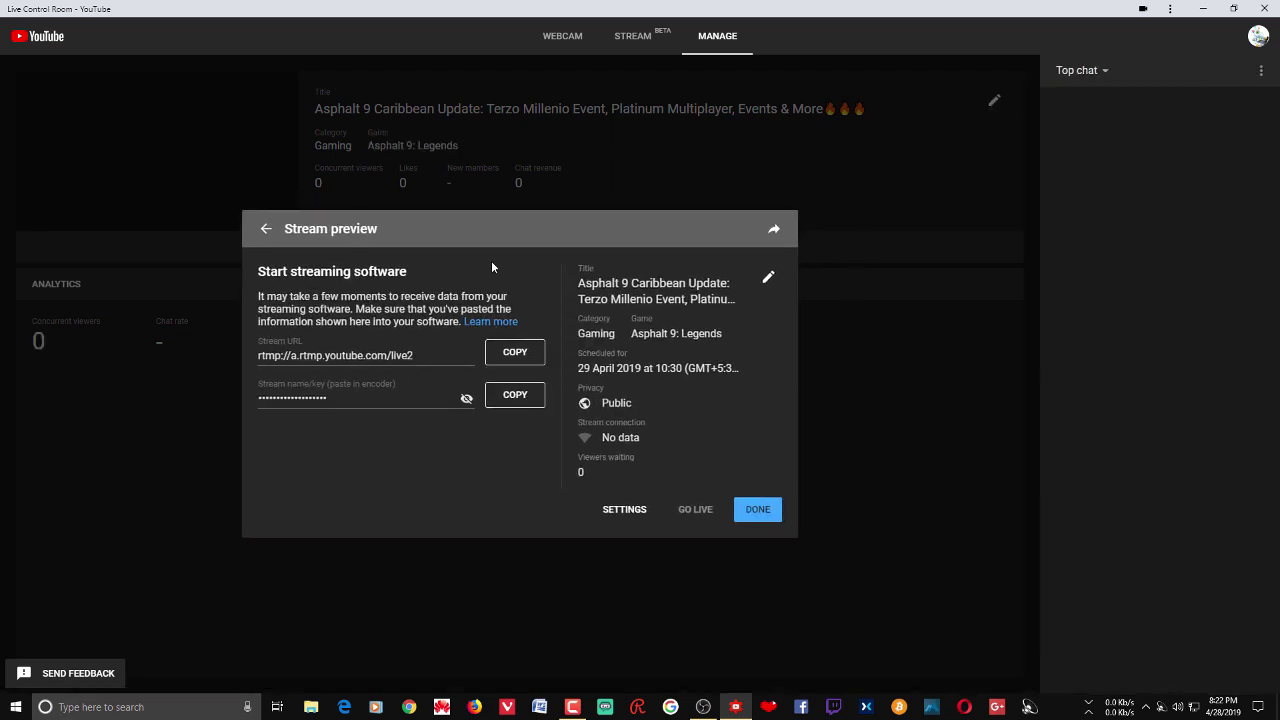
{"action": "left_click", "coordinate": [466, 398]}
{"action": "left_click", "coordinate": [466, 398]}
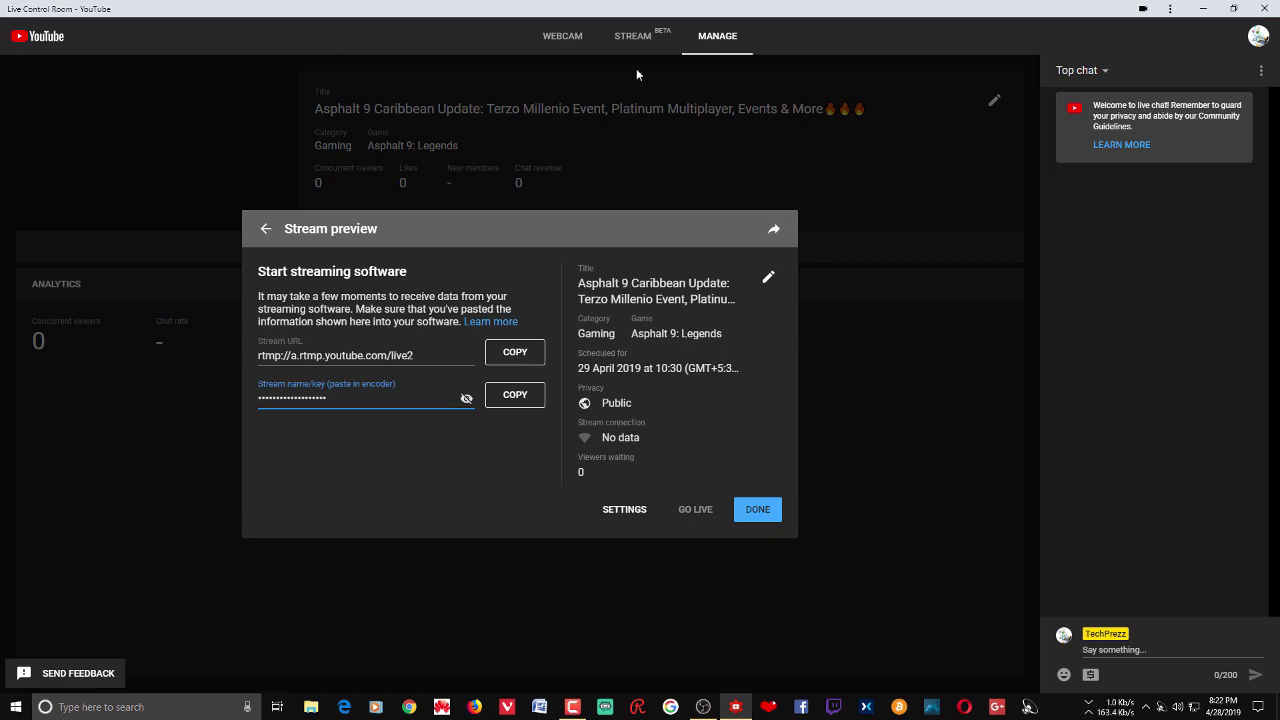
{"action": "left_click", "coordinate": [633, 36]}
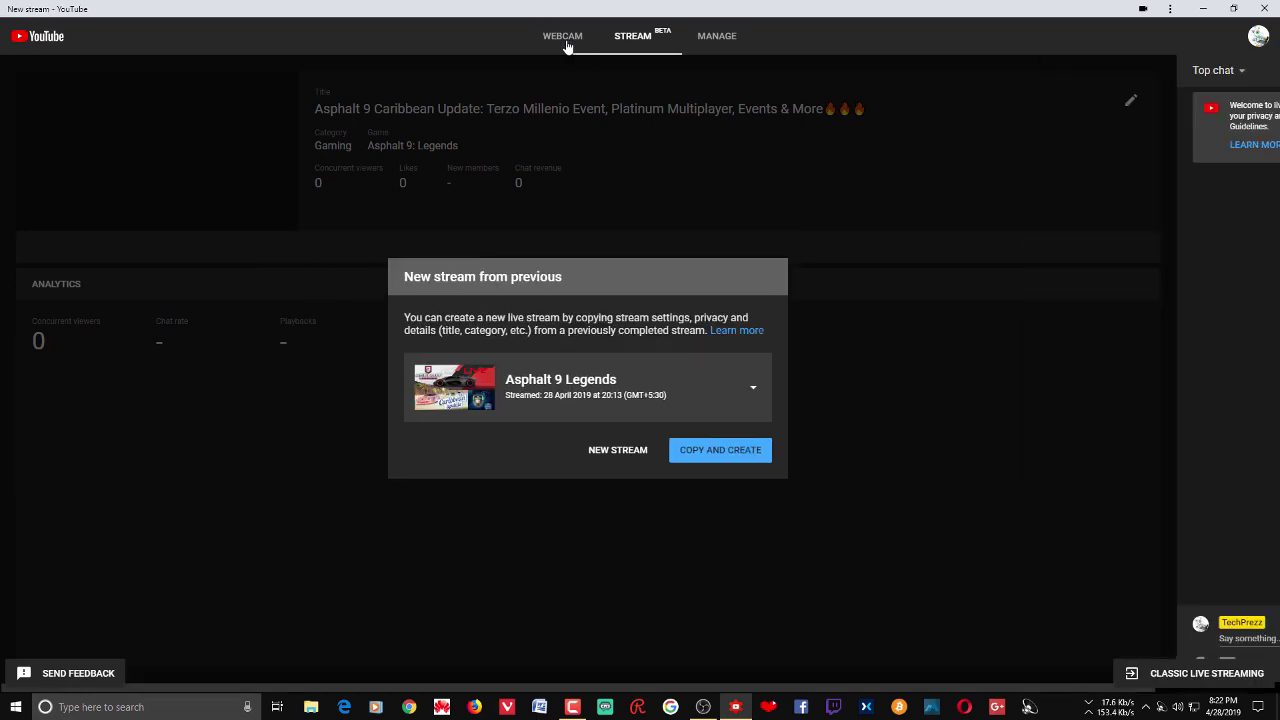